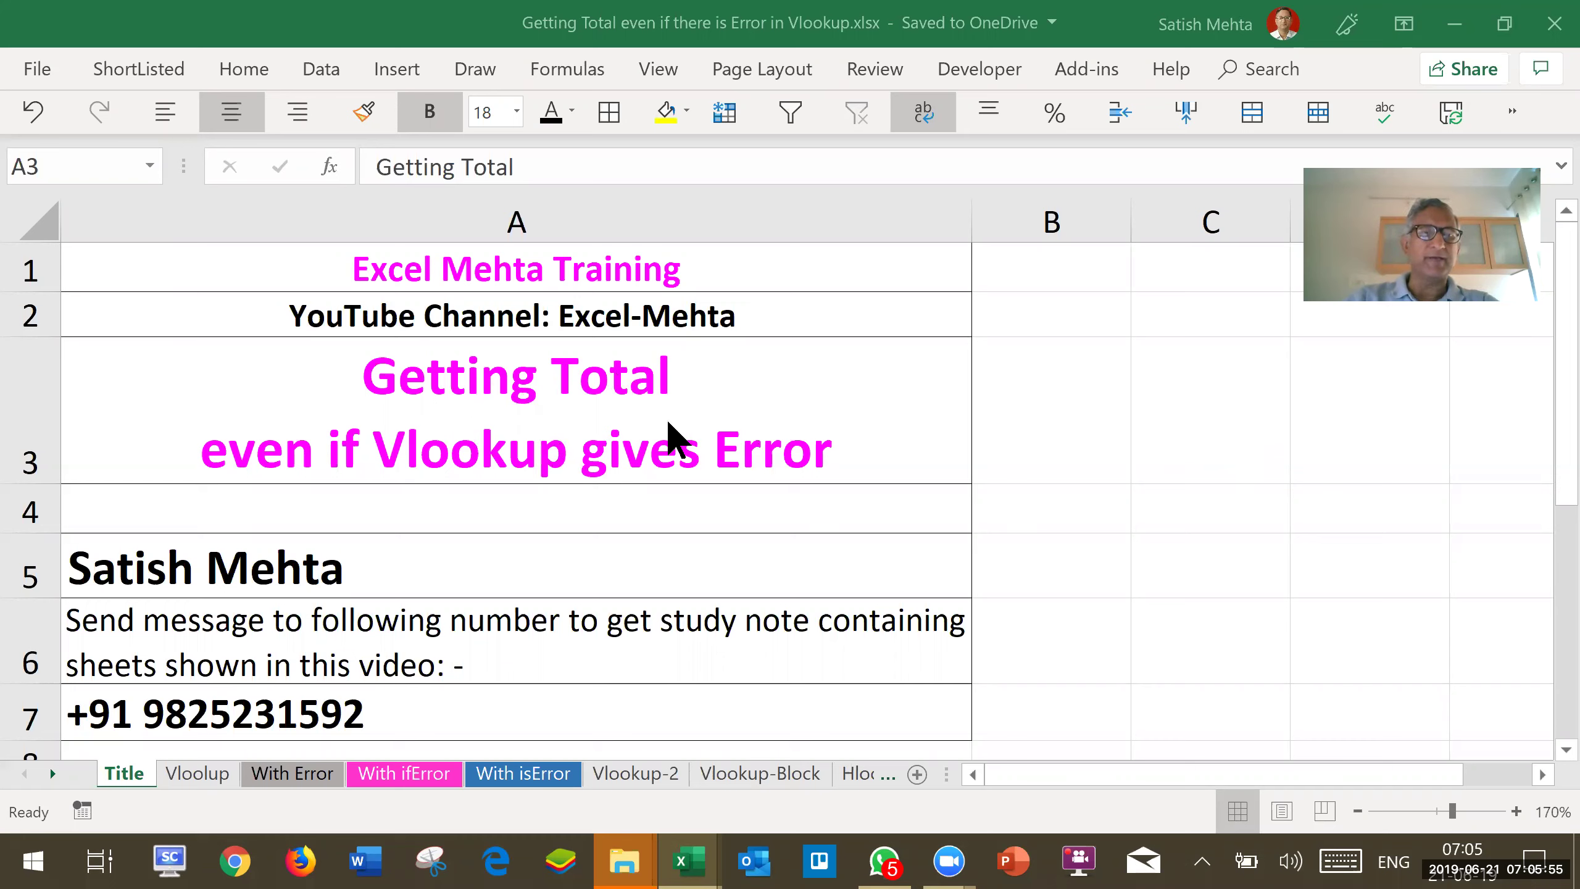
{"action": "left_click", "coordinate": [296, 774]}
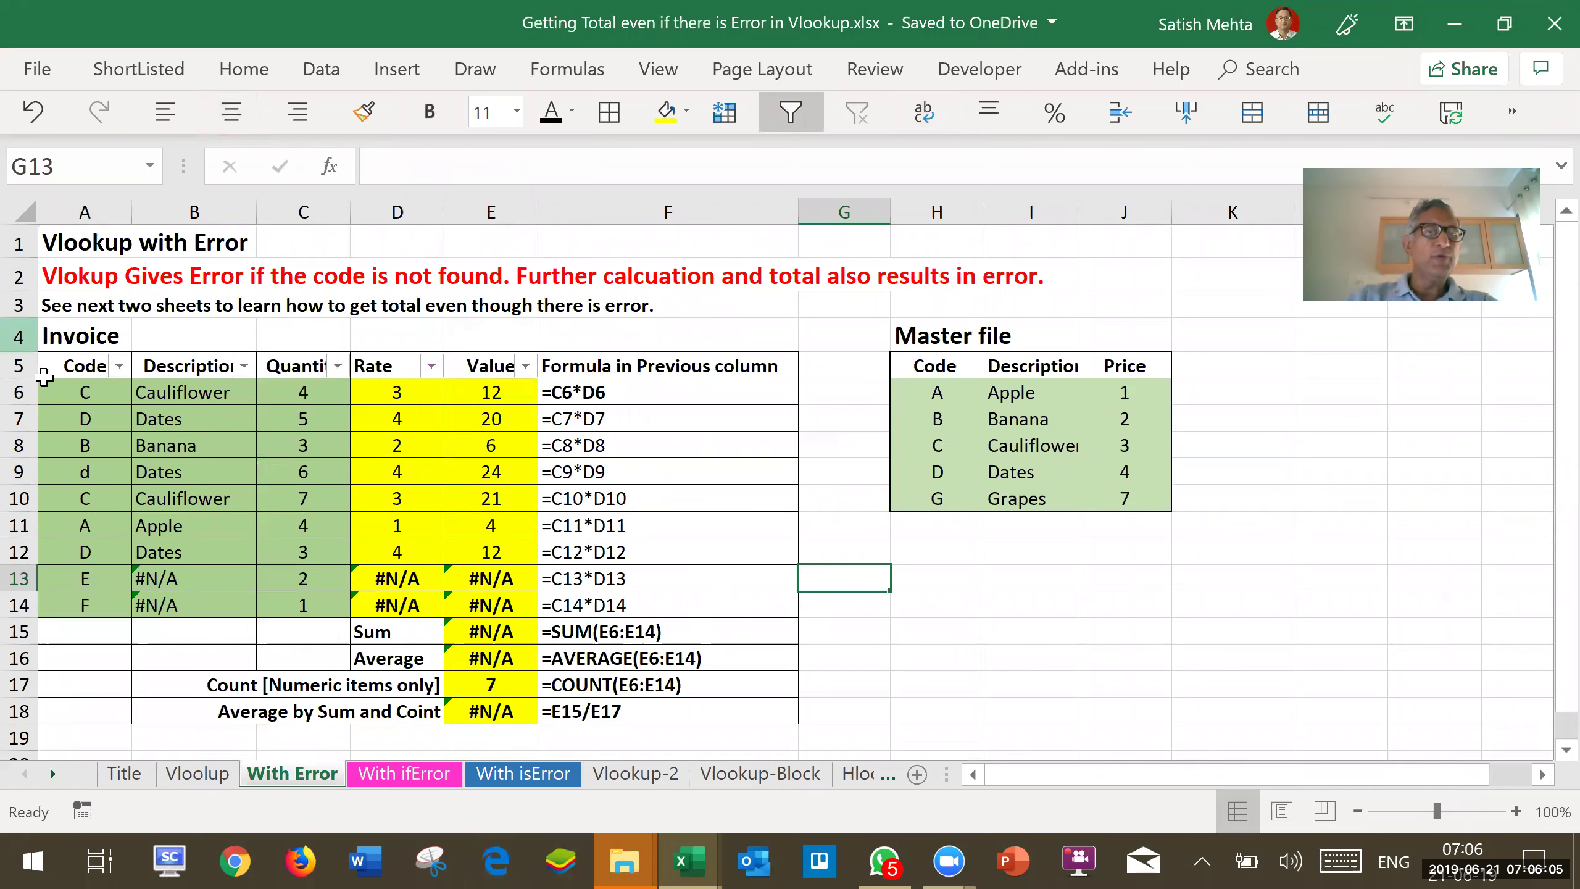
{"action": "left_click", "coordinate": [168, 394]}
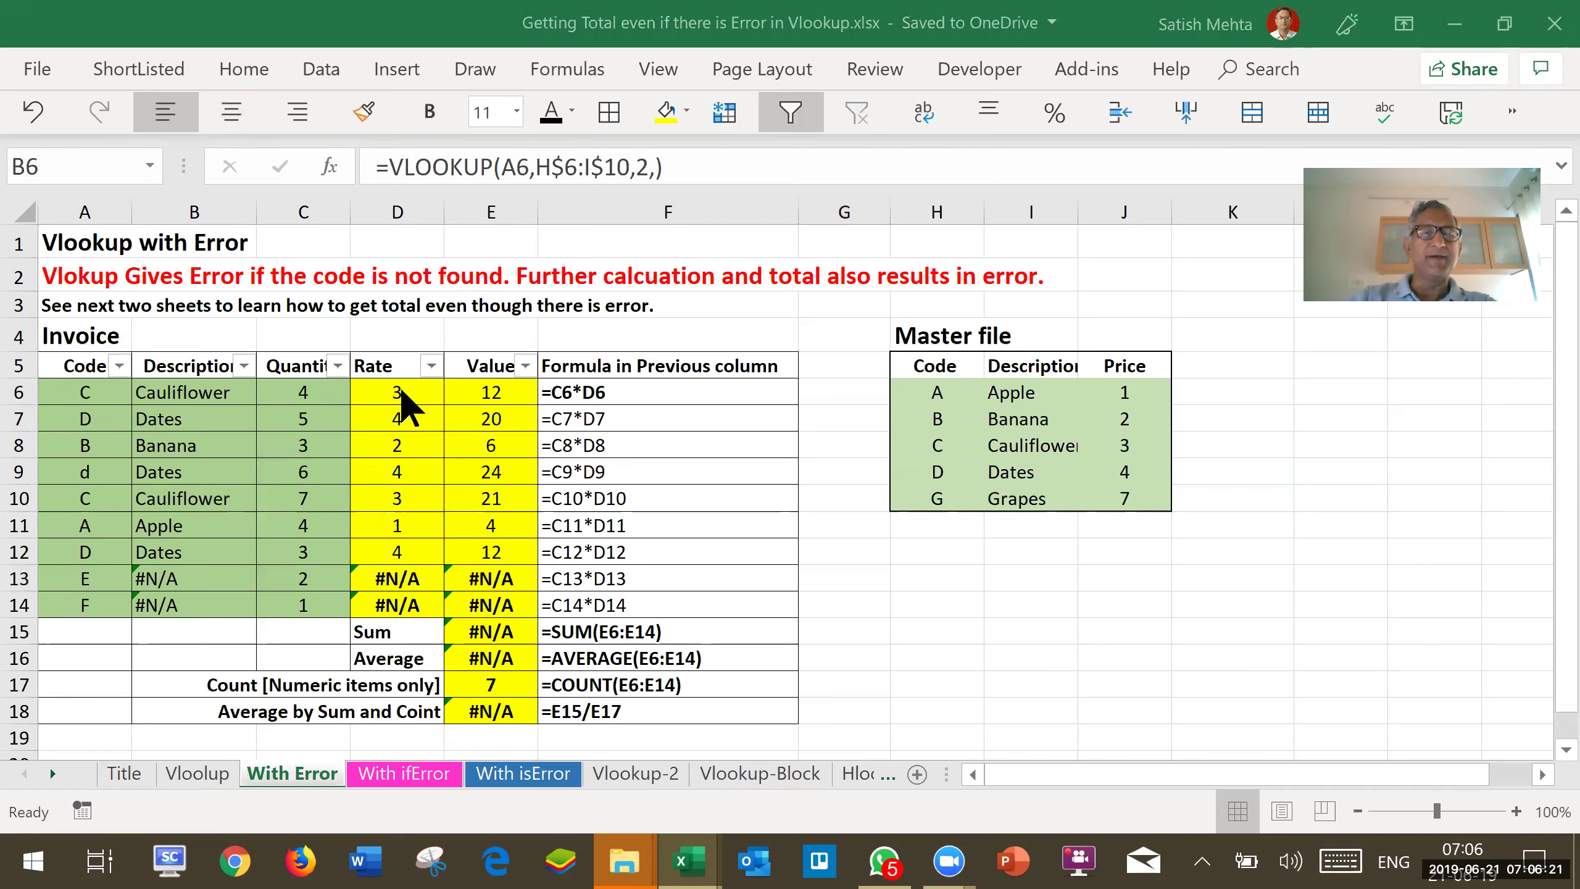
{"action": "left_click", "coordinate": [201, 387]}
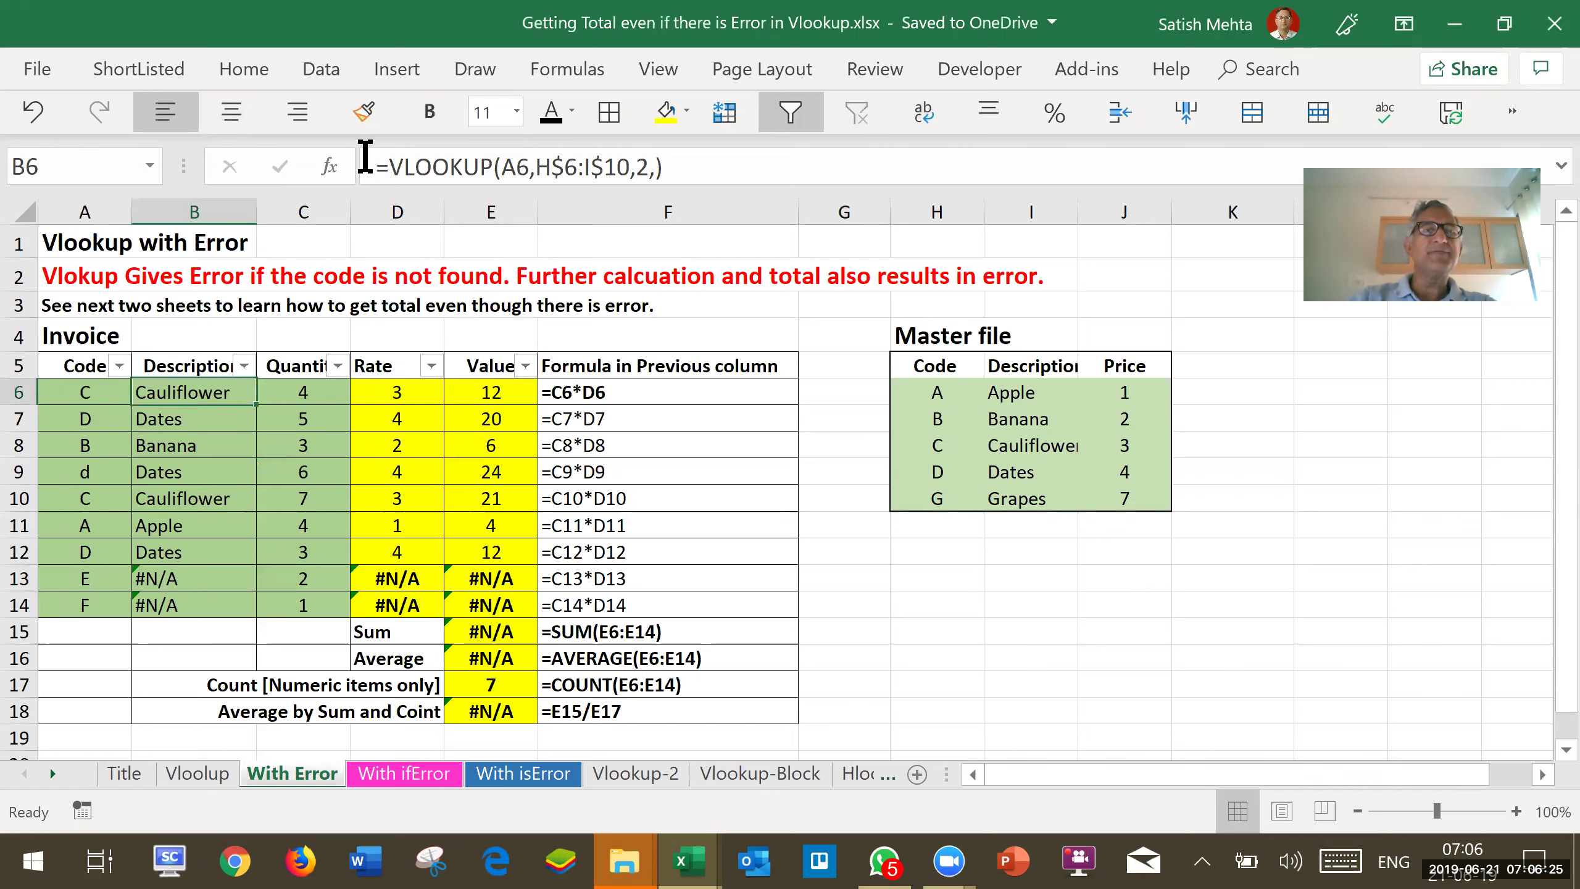
{"action": "left_click_drag", "start_coordinate": [379, 166], "coordinate": [709, 169]}
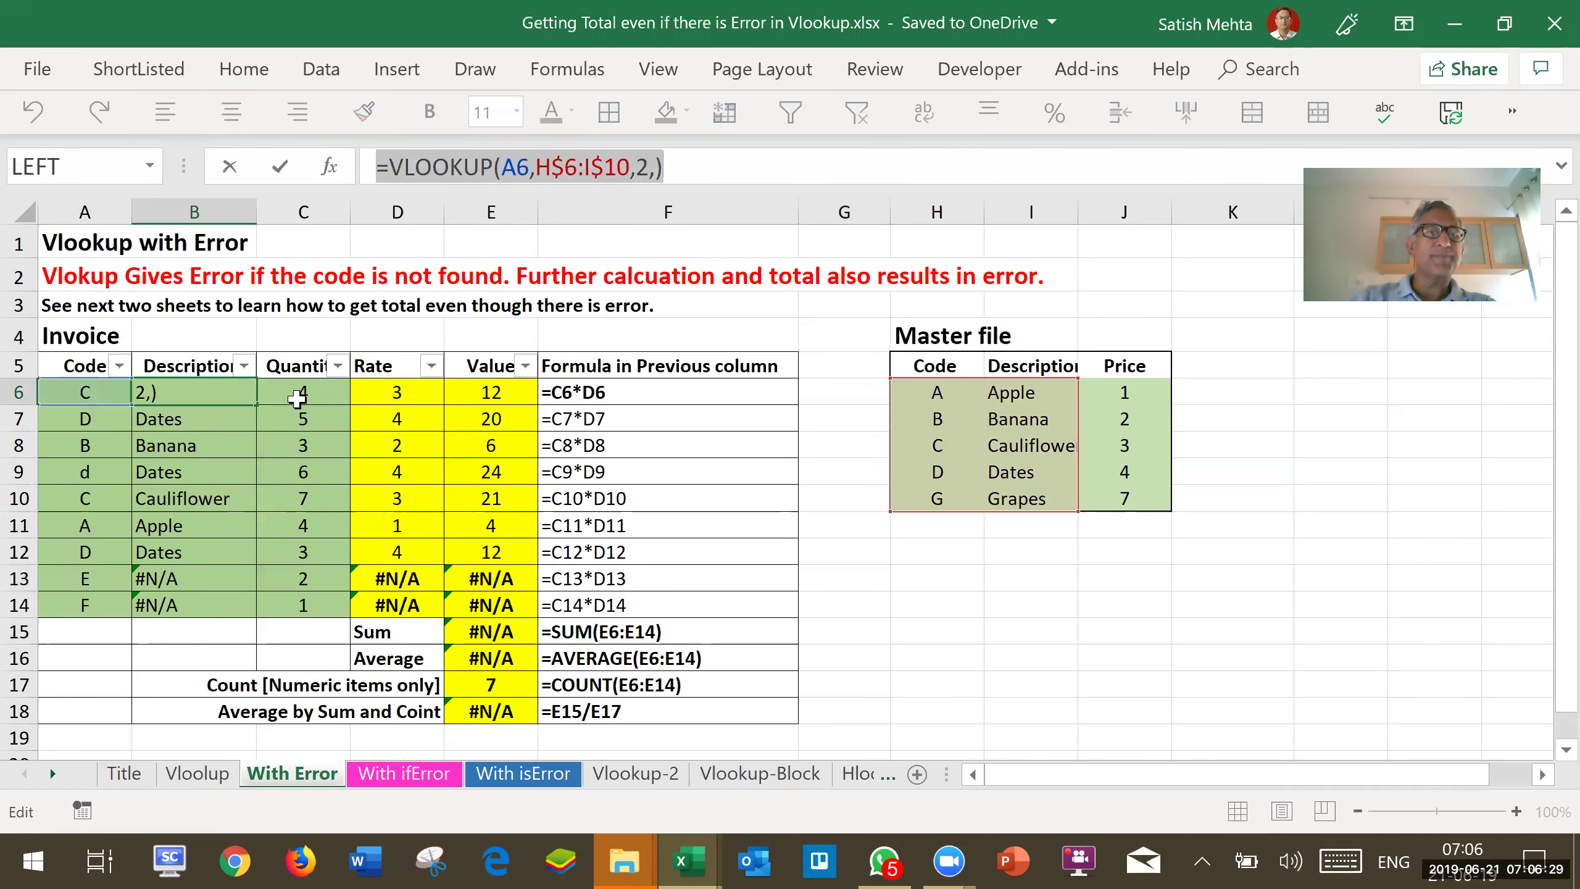
{"action": "type", "text": "="}
{"action": "left_click", "coordinate": [394, 396]}
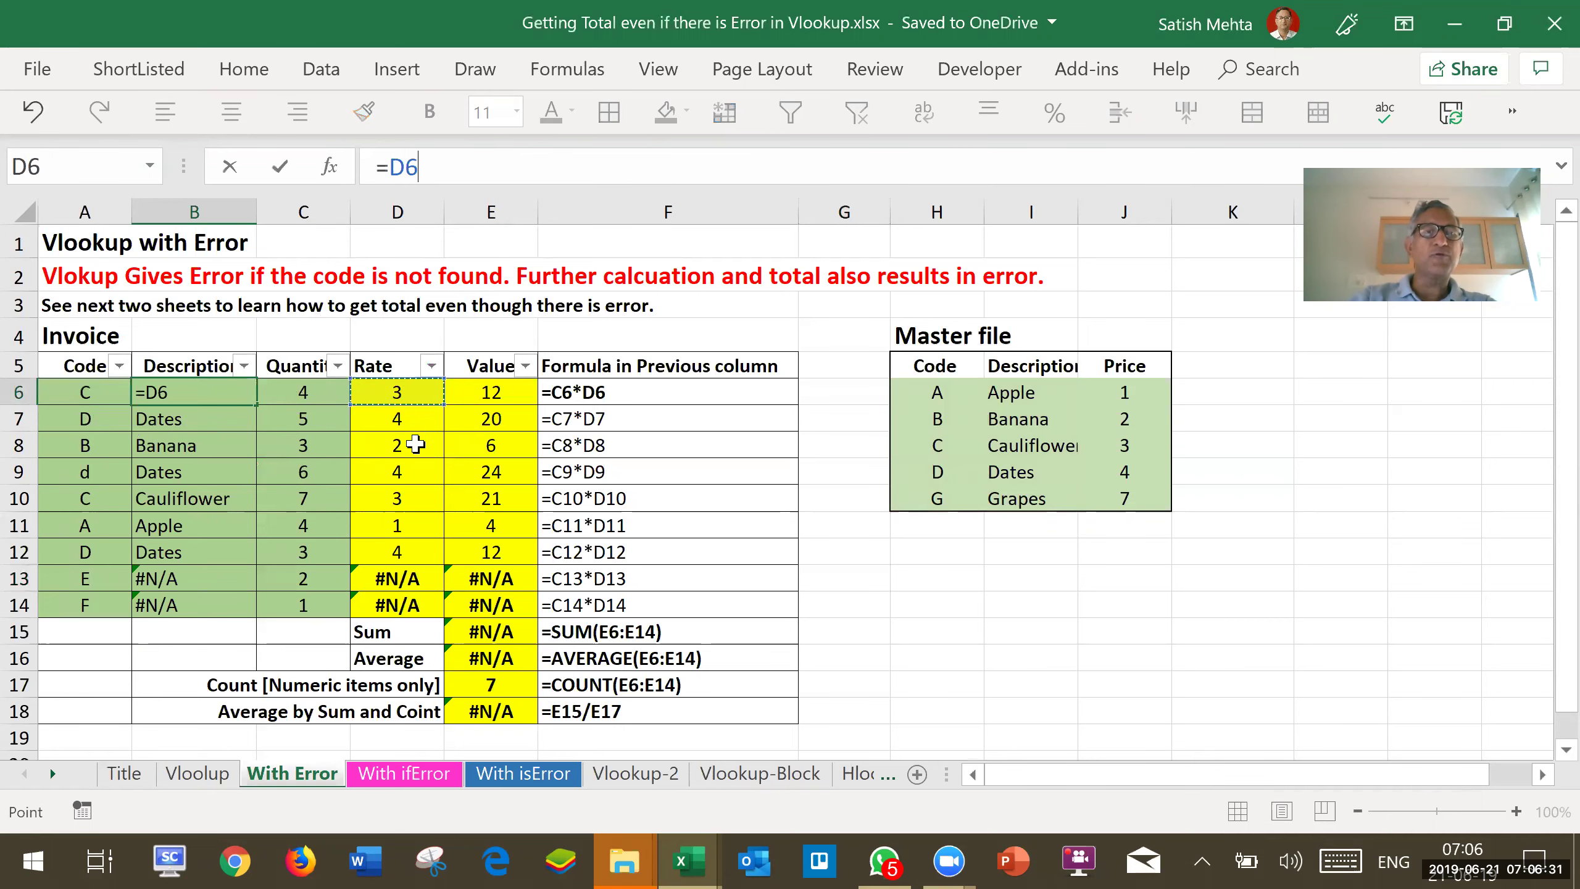
{"action": "key", "text": "Escape"}
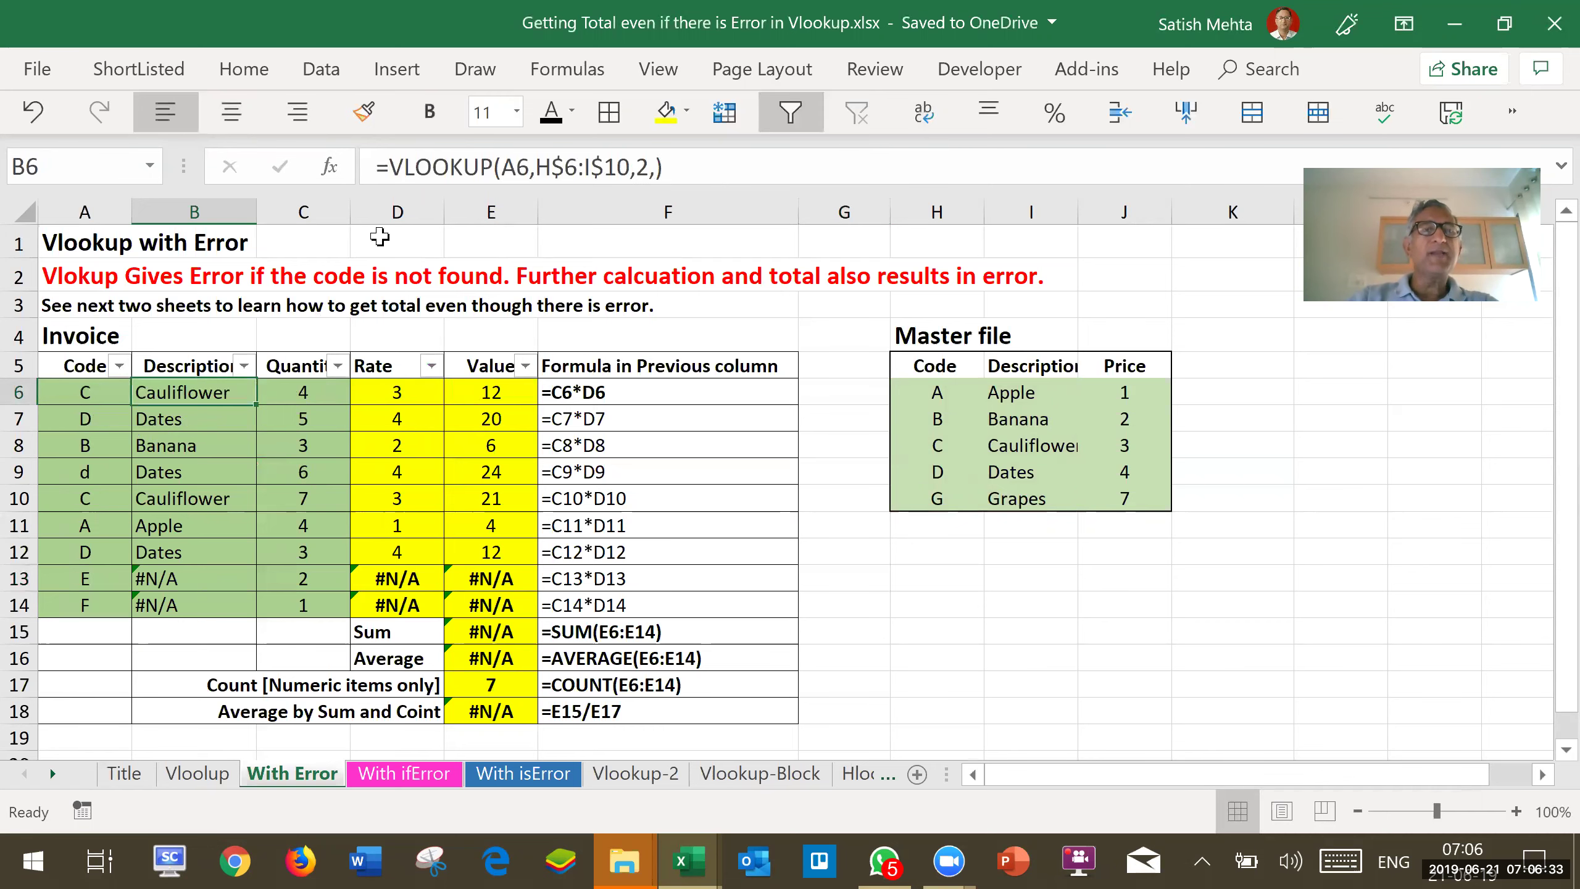
{"action": "left_click_drag", "start_coordinate": [372, 168], "coordinate": [692, 172]}
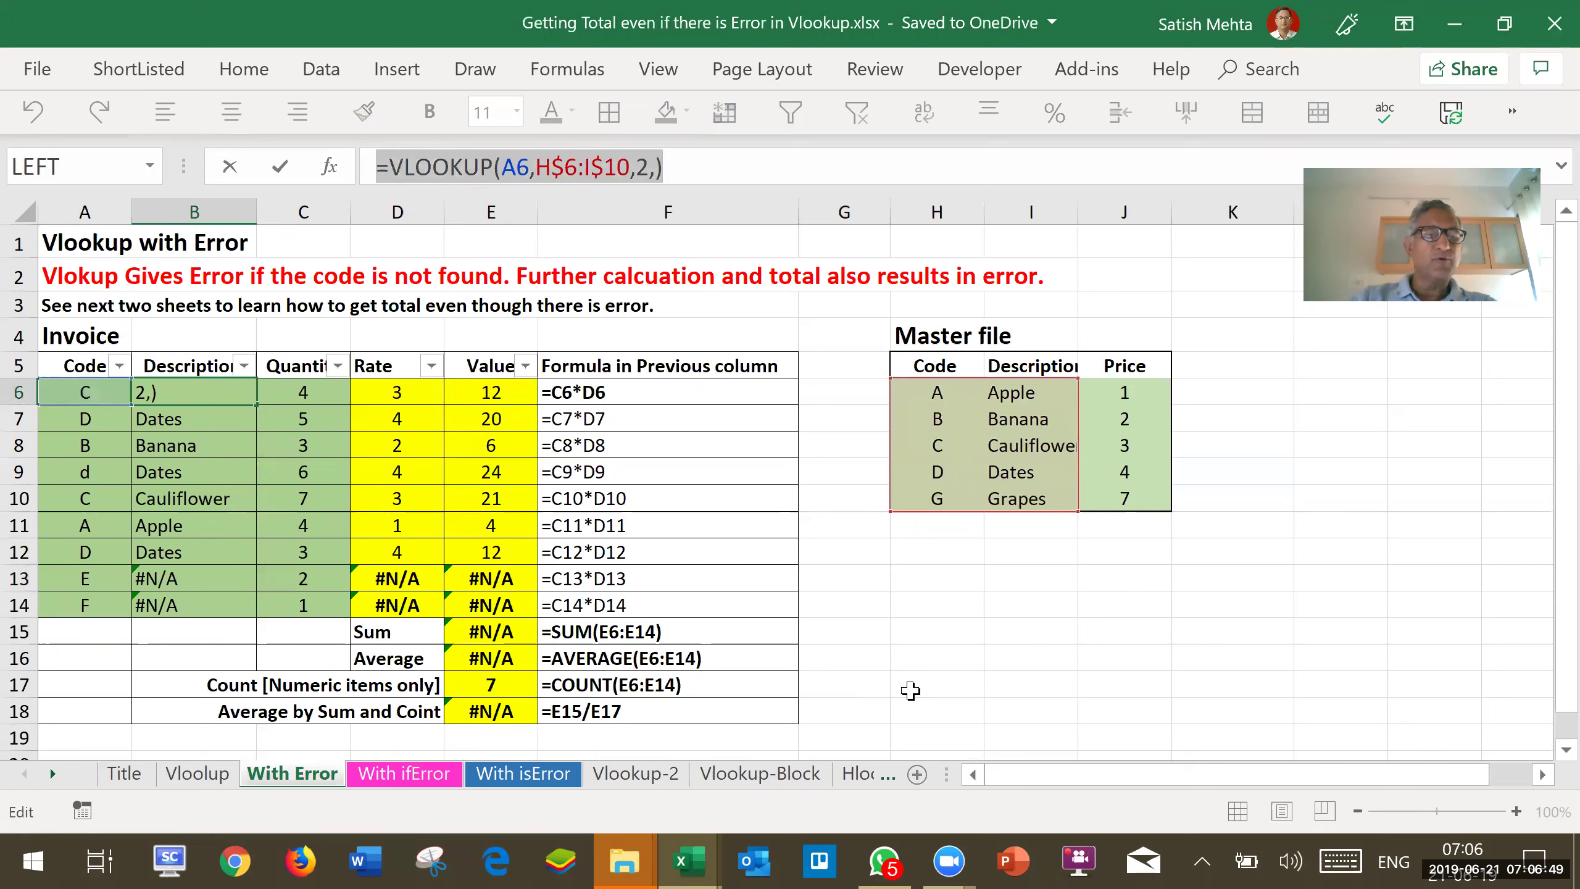
{"action": "key", "text": "ctrl+Return"}
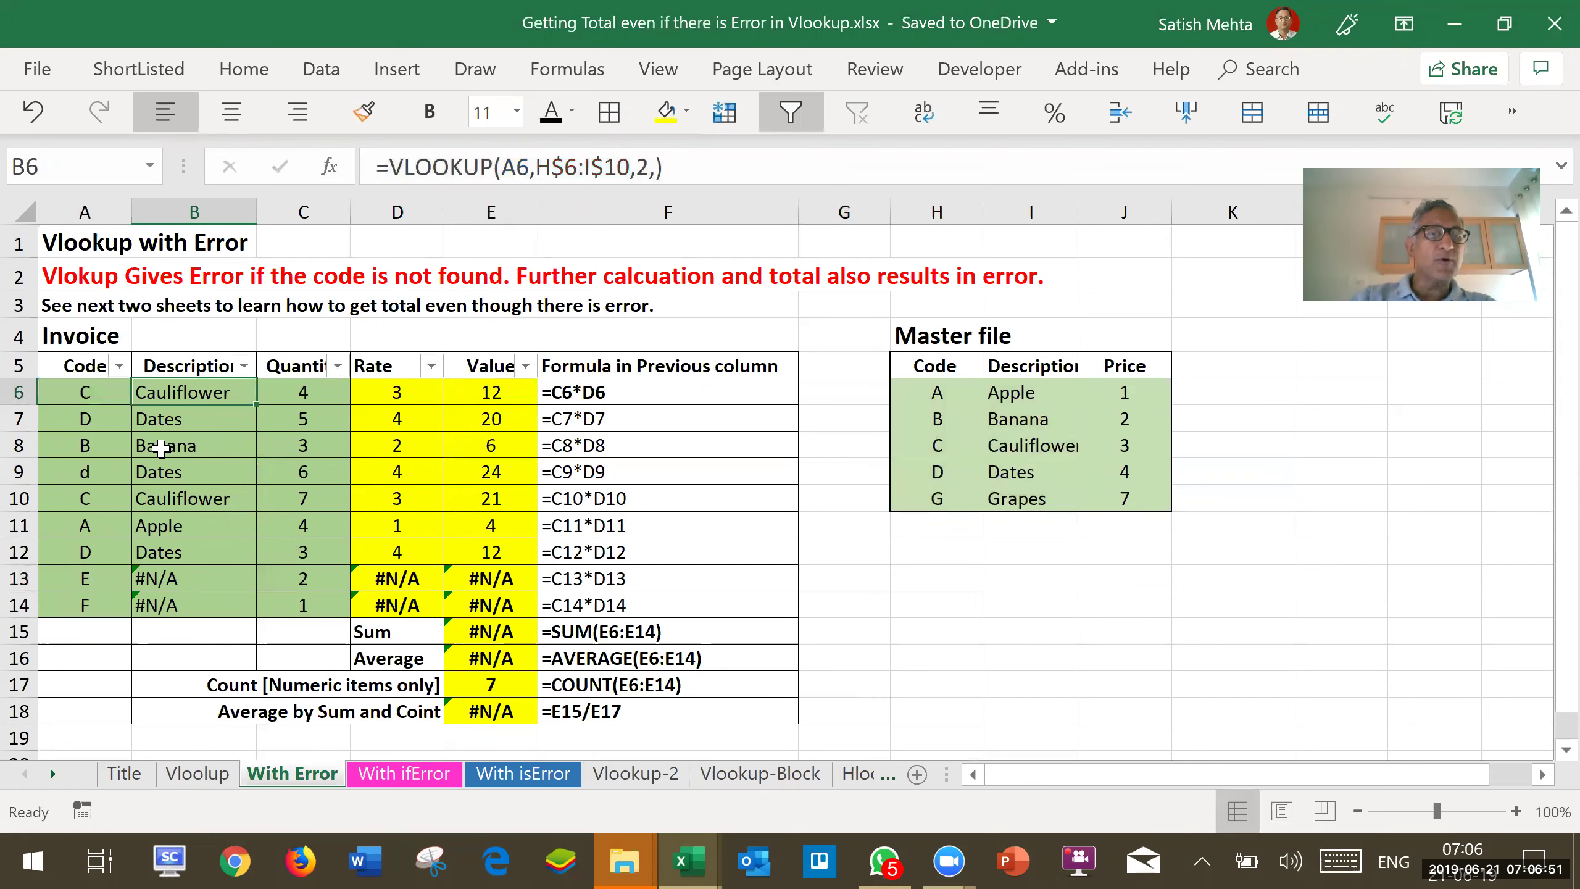
Fill Description cells B6:B14 yellow, then check the unmatched codes E and F in A13:A14
{"action": "left_click_drag", "start_coordinate": [160, 459], "coordinate": [161, 594]}
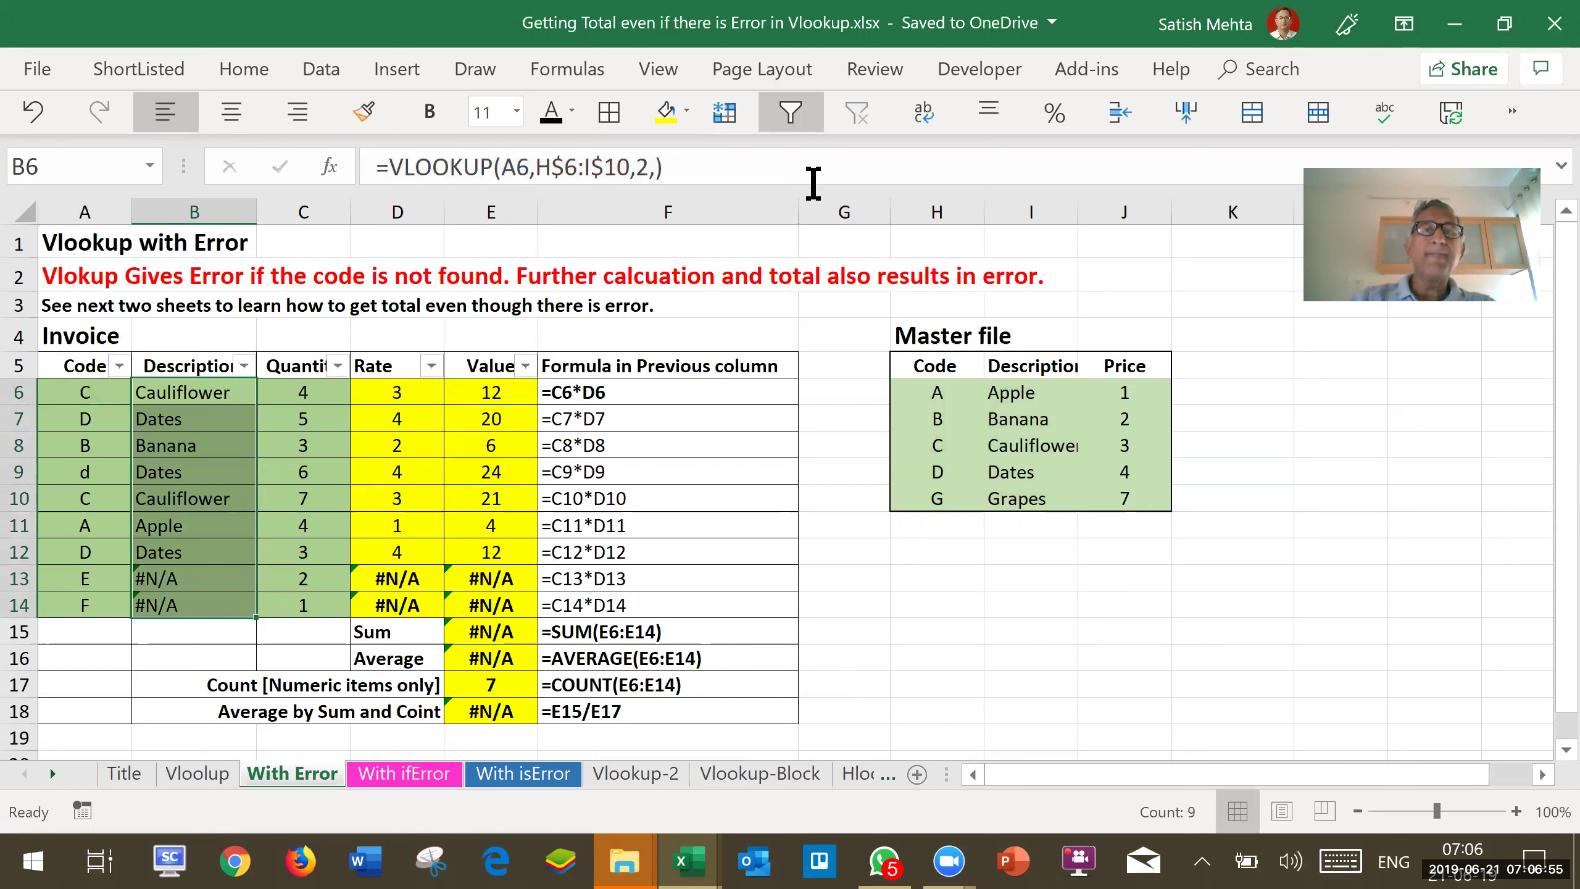
{"action": "left_click", "coordinate": [664, 115]}
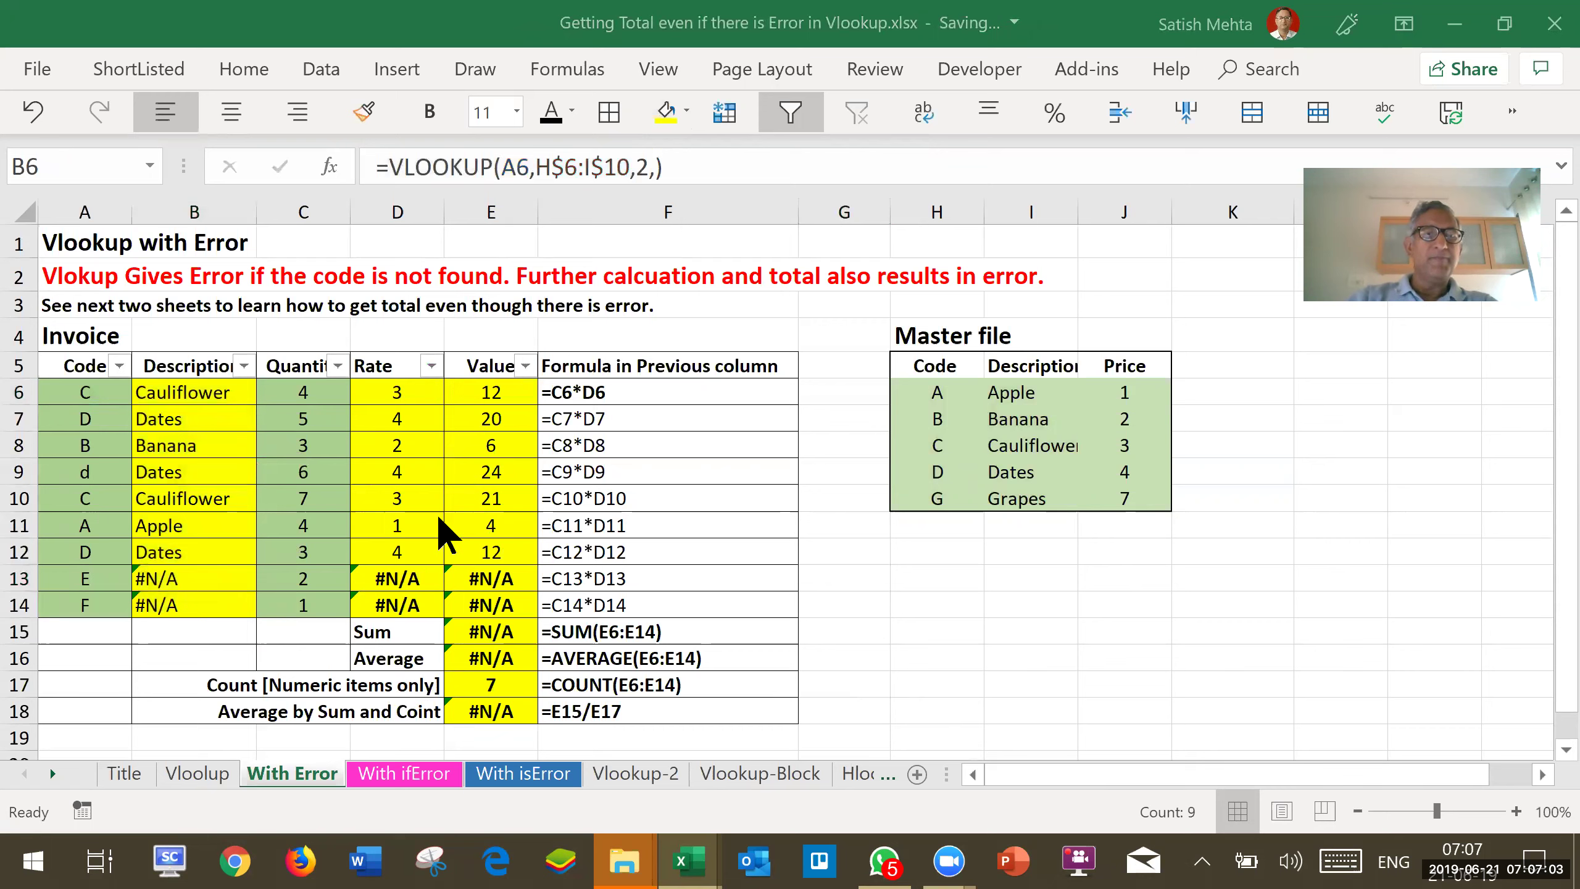
{"action": "left_click", "coordinate": [77, 582]}
{"action": "left_click", "coordinate": [87, 604]}
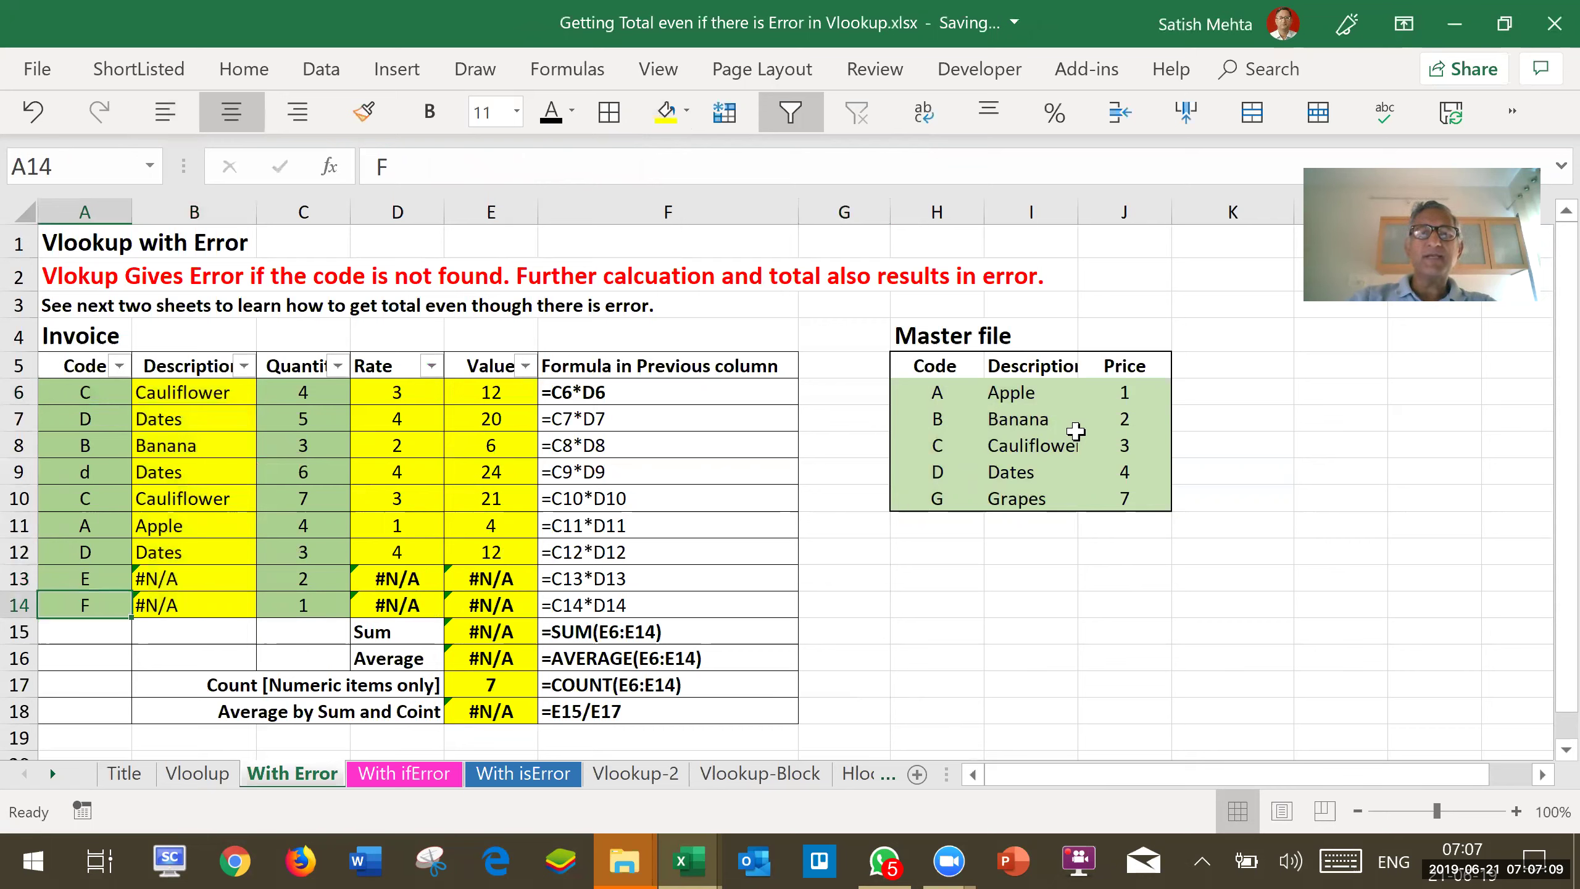
{"action": "left_click", "coordinate": [209, 583]}
{"action": "left_click", "coordinate": [188, 605]}
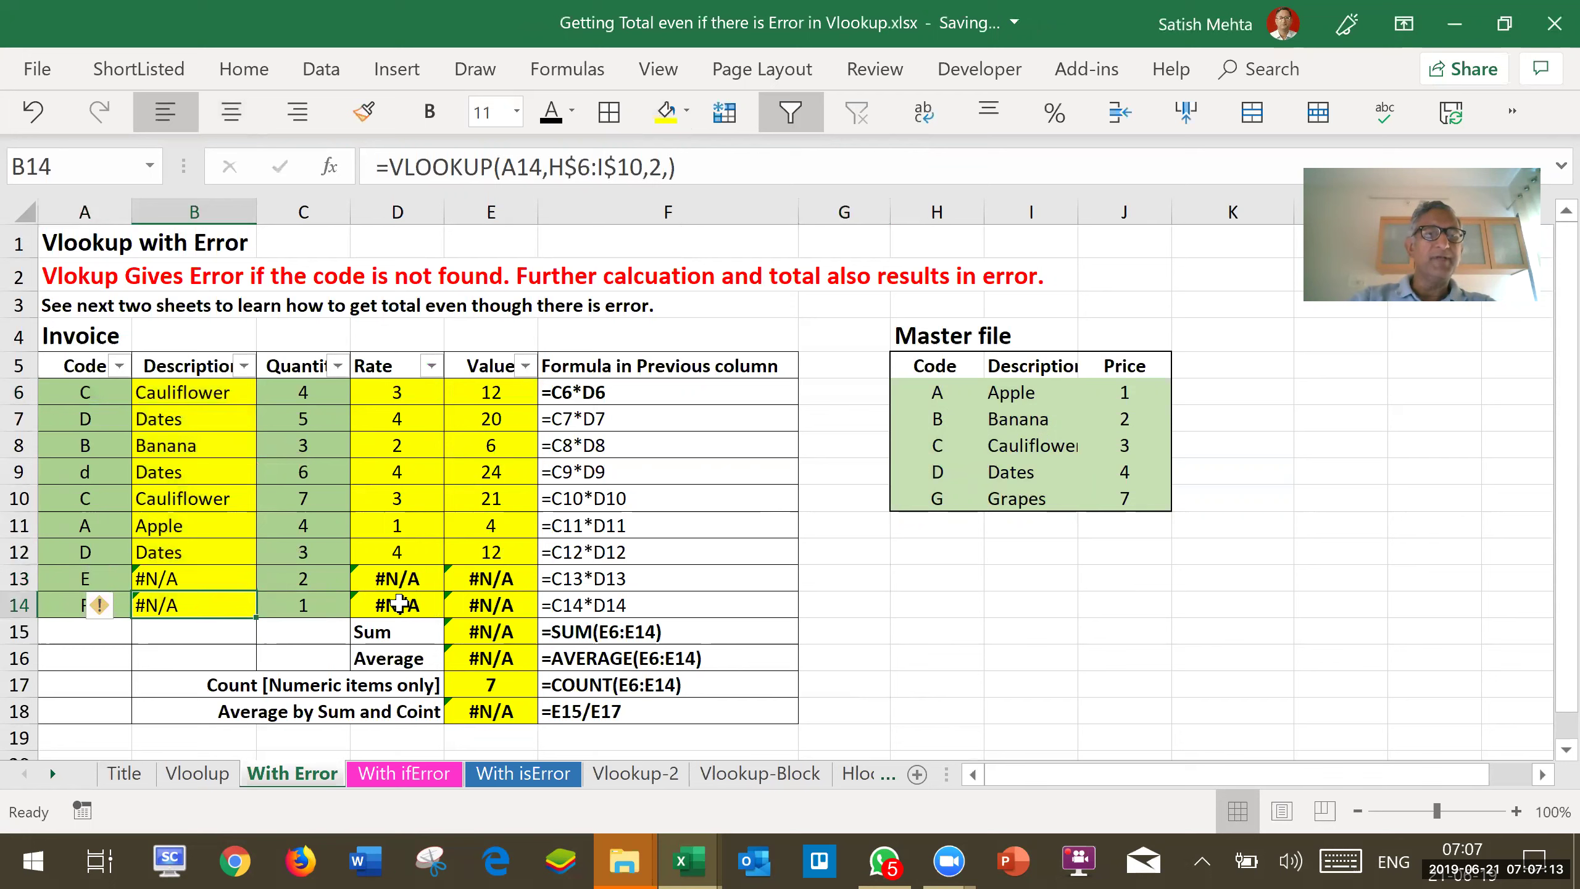
{"action": "left_click", "coordinate": [398, 582]}
{"action": "left_click", "coordinate": [393, 604]}
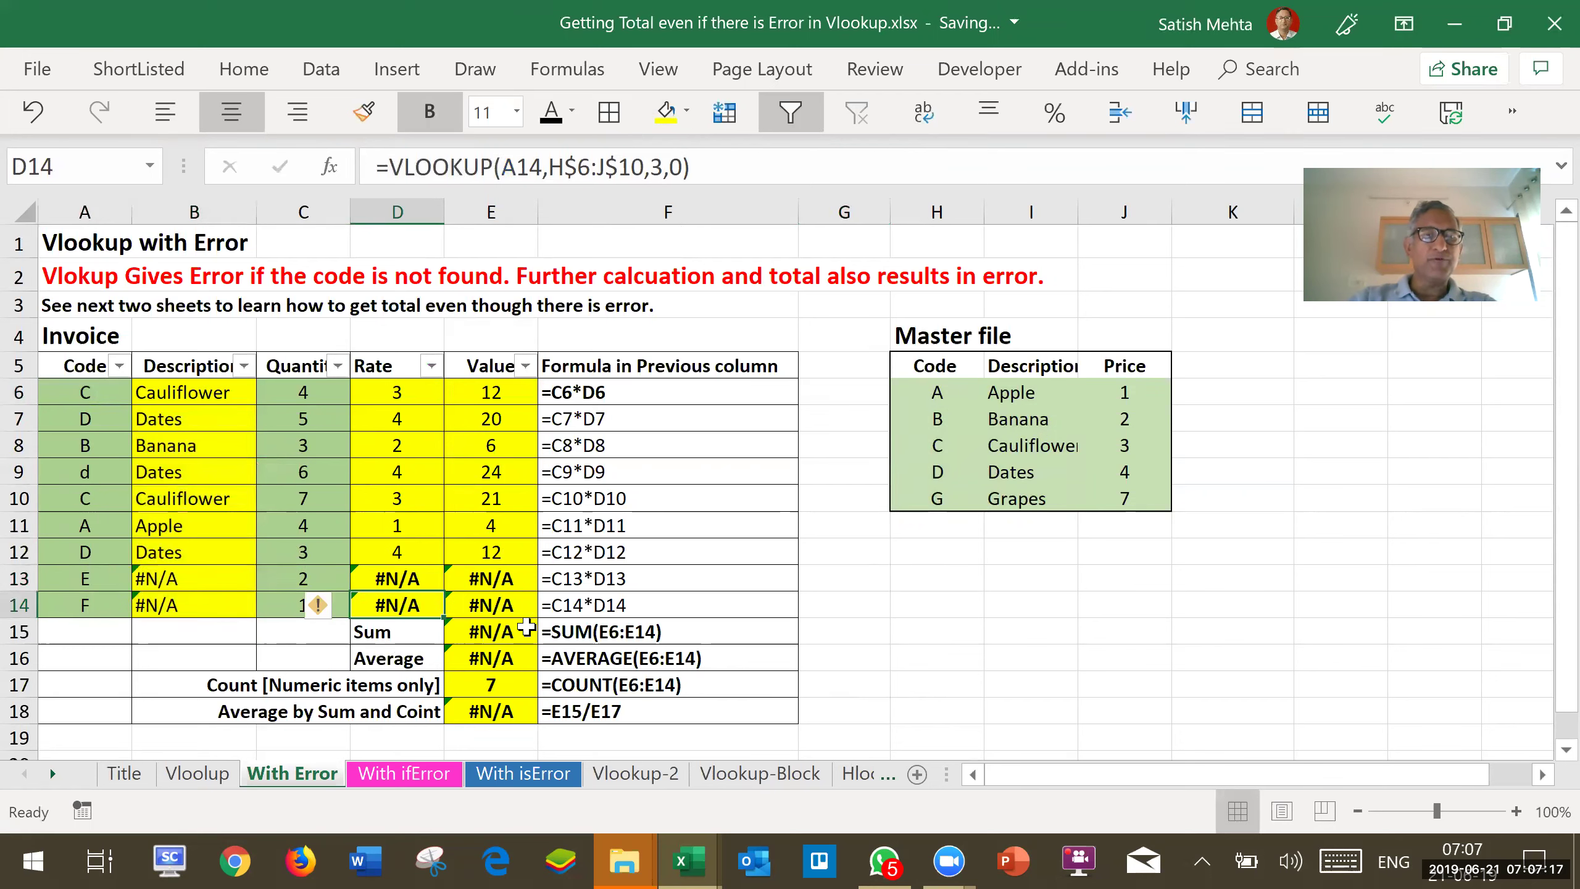
{"action": "left_click", "coordinate": [497, 583]}
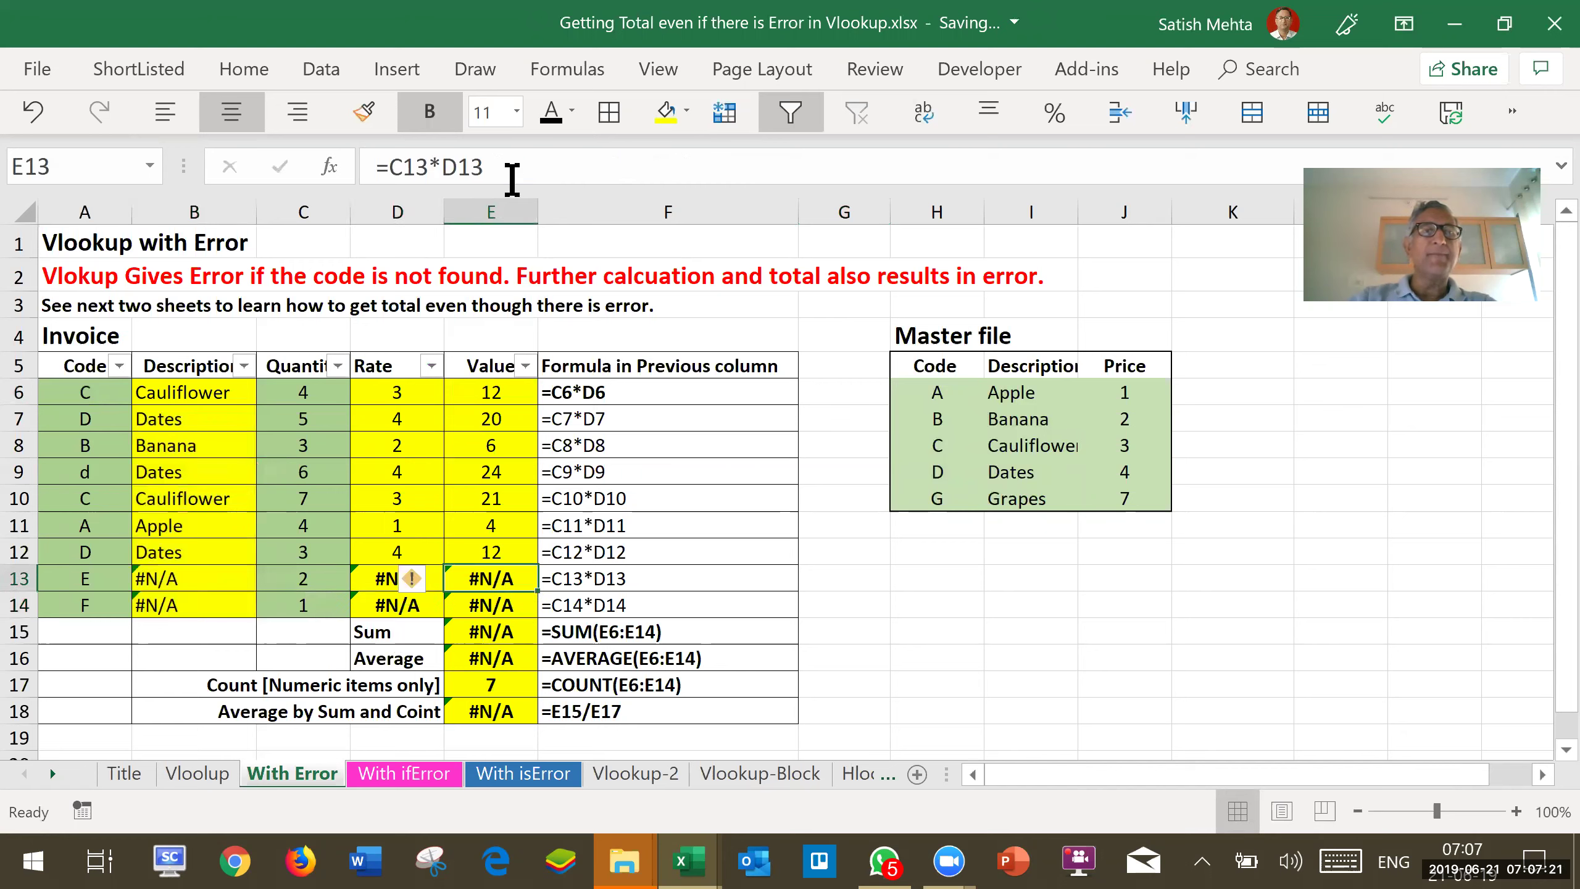
{"action": "left_click_drag", "start_coordinate": [486, 165], "coordinate": [355, 154]}
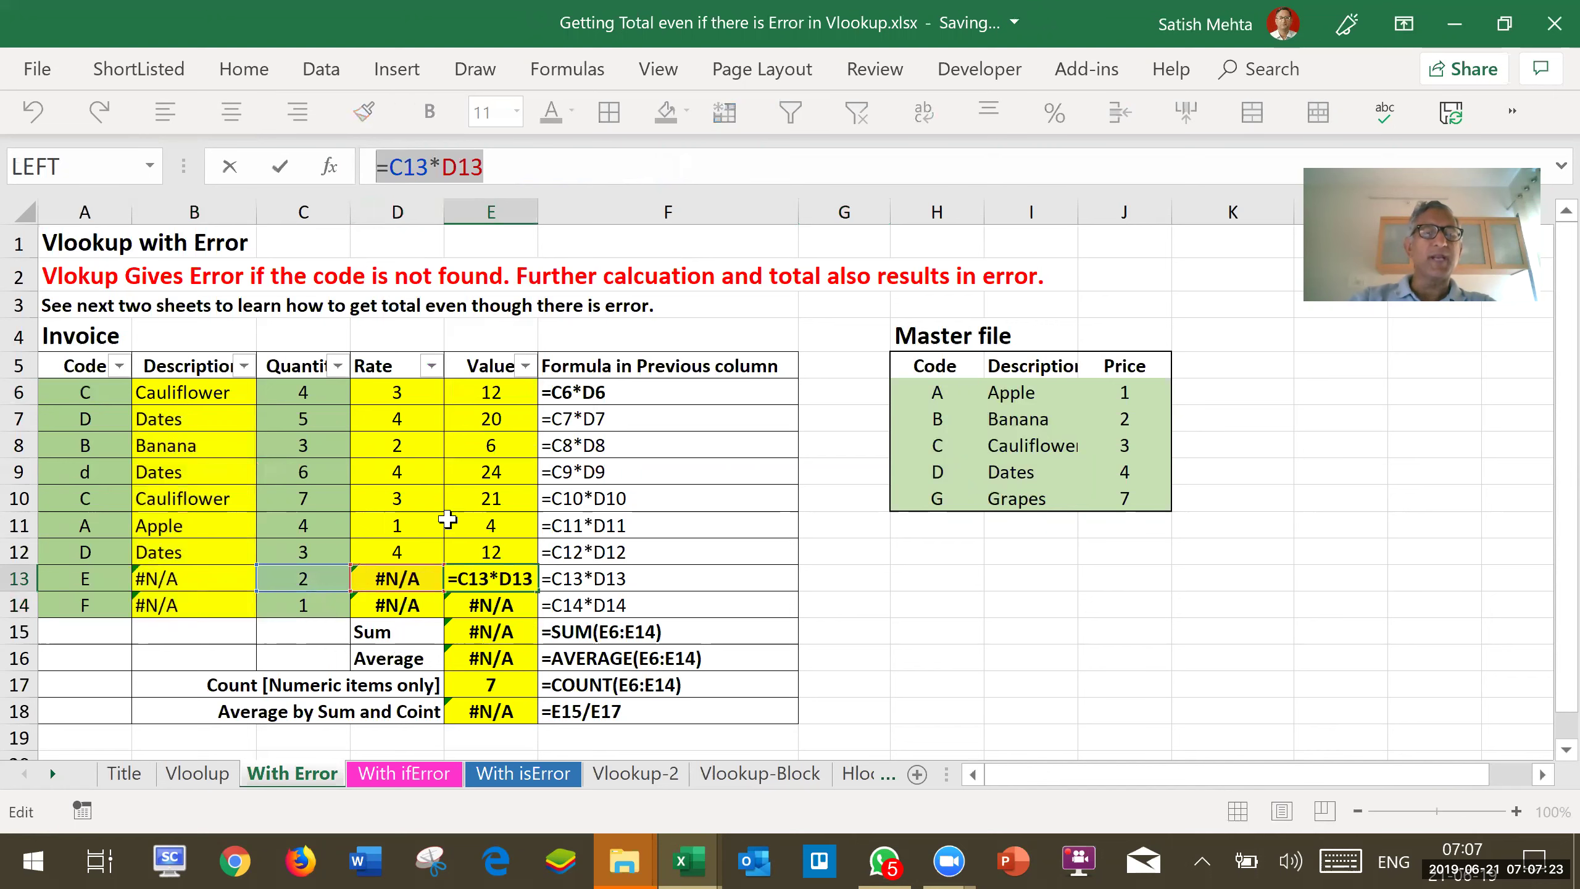
{"action": "key", "text": "Escape"}
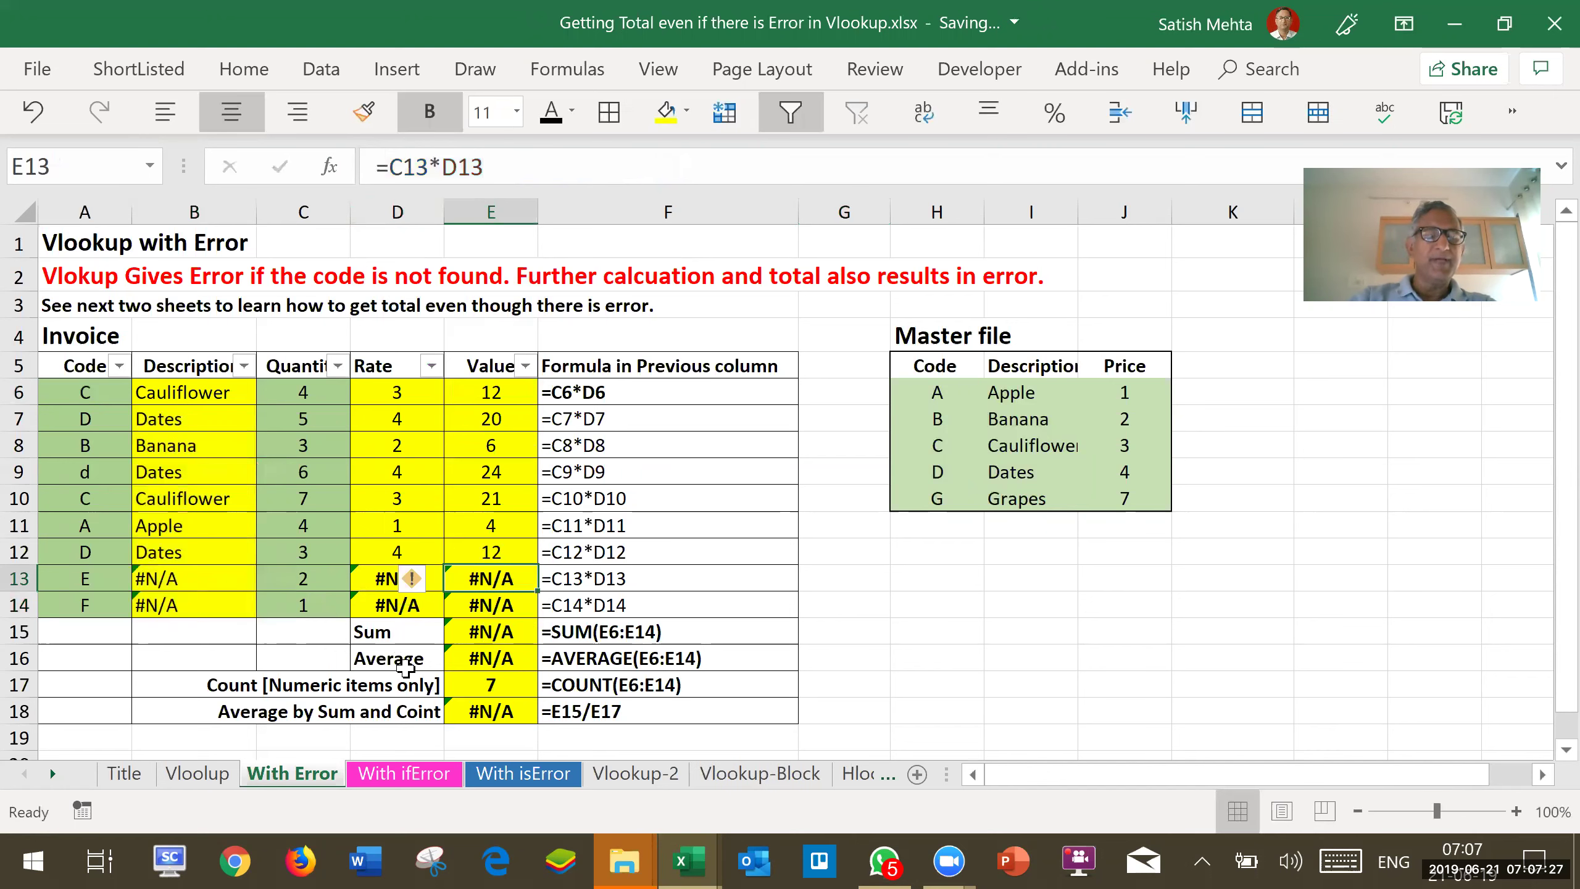
{"action": "left_click", "coordinate": [403, 635]}
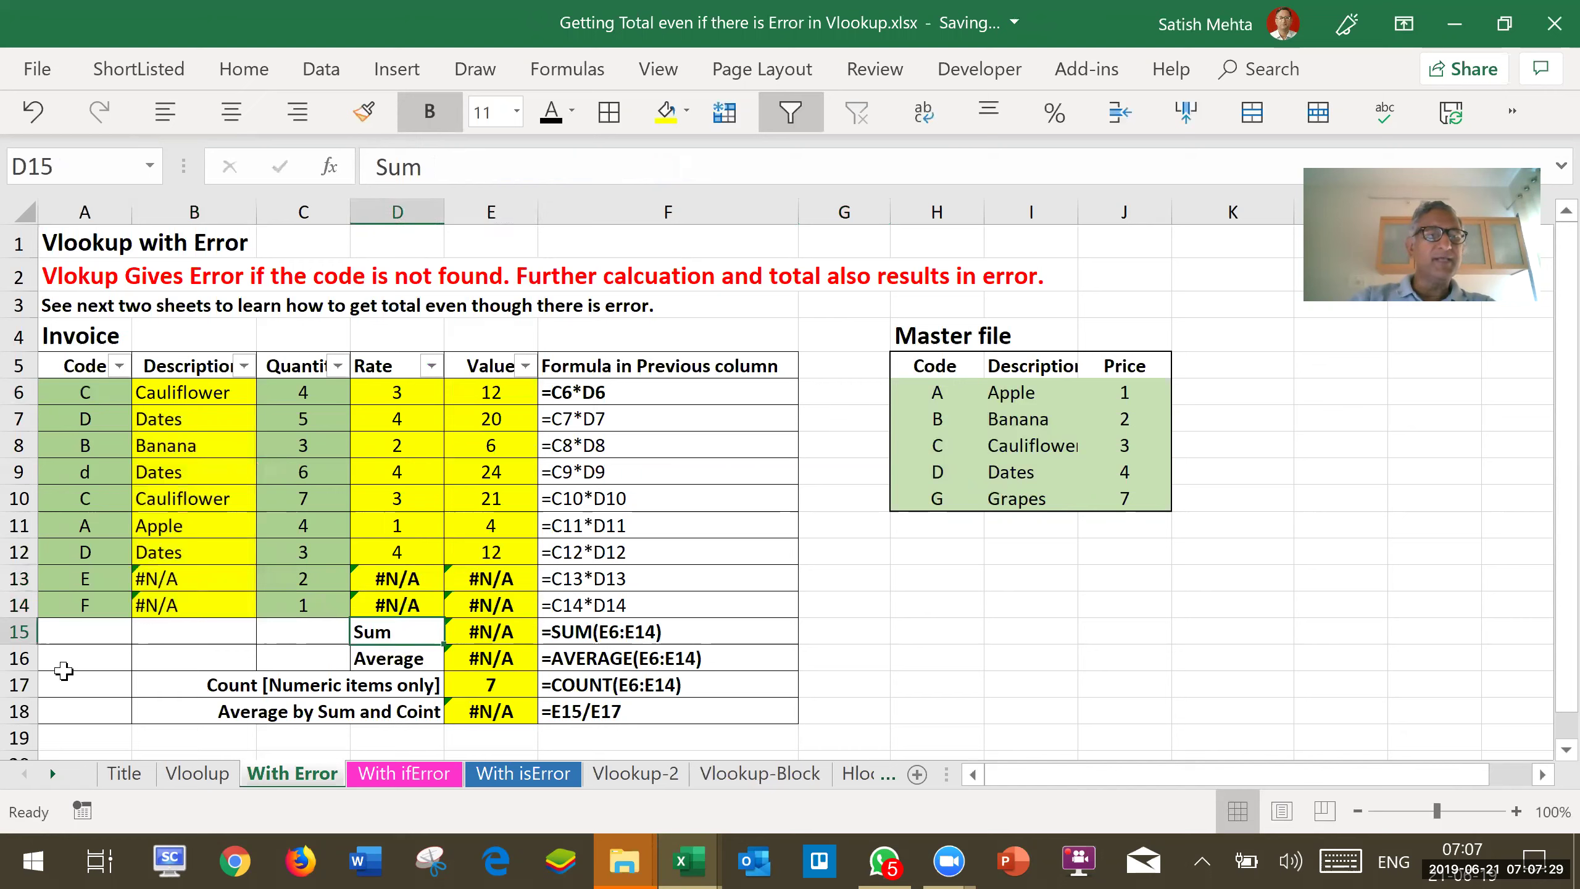
{"action": "left_click", "coordinate": [18, 632]}
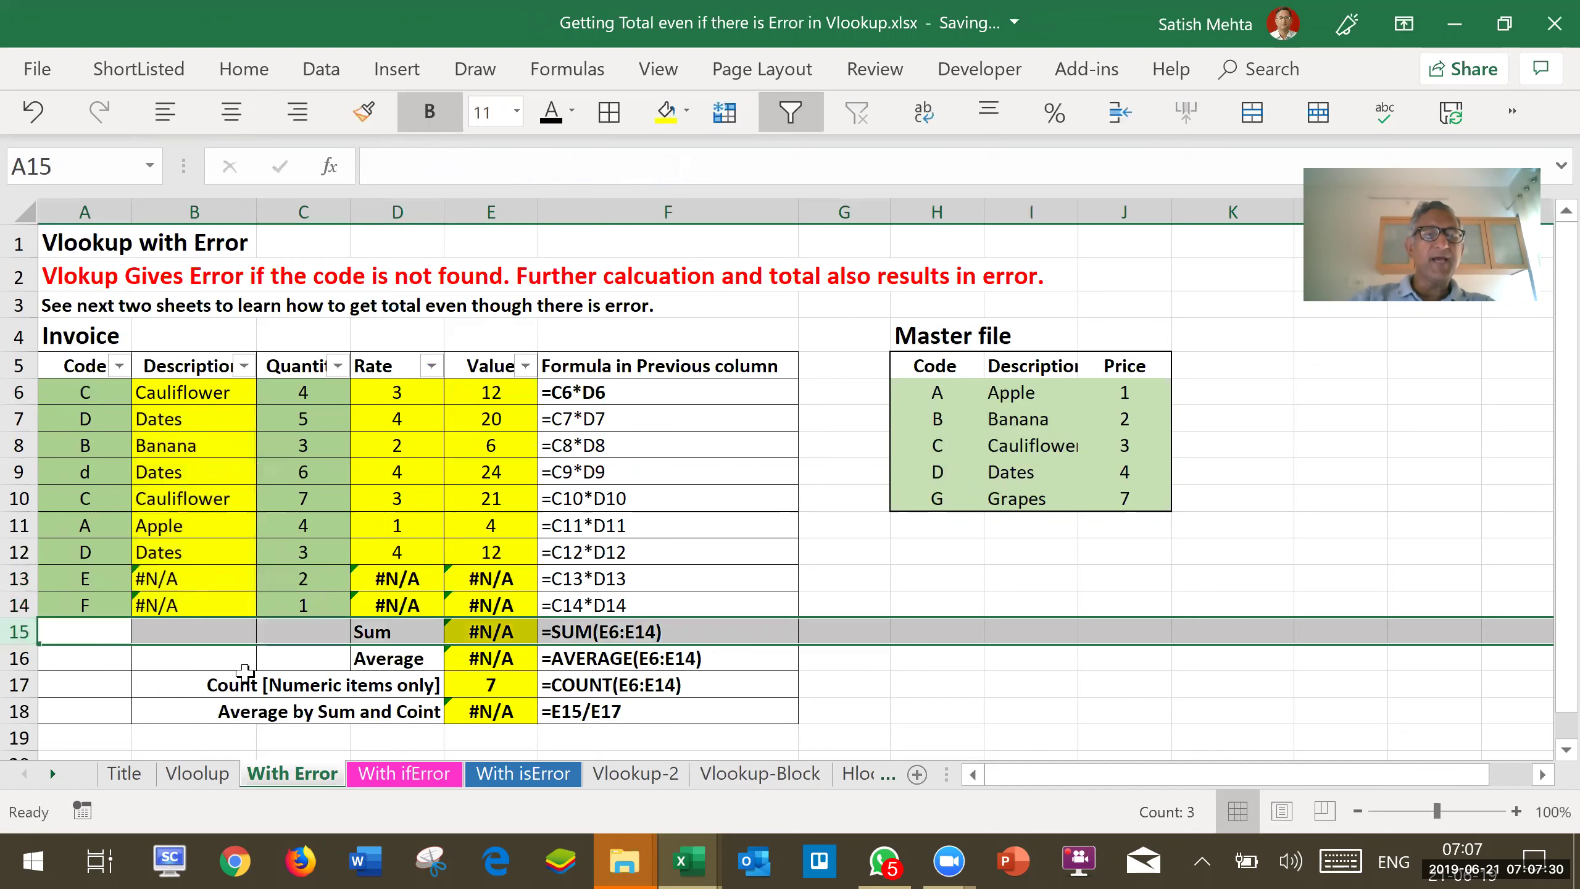
{"action": "left_click", "coordinate": [485, 630]}
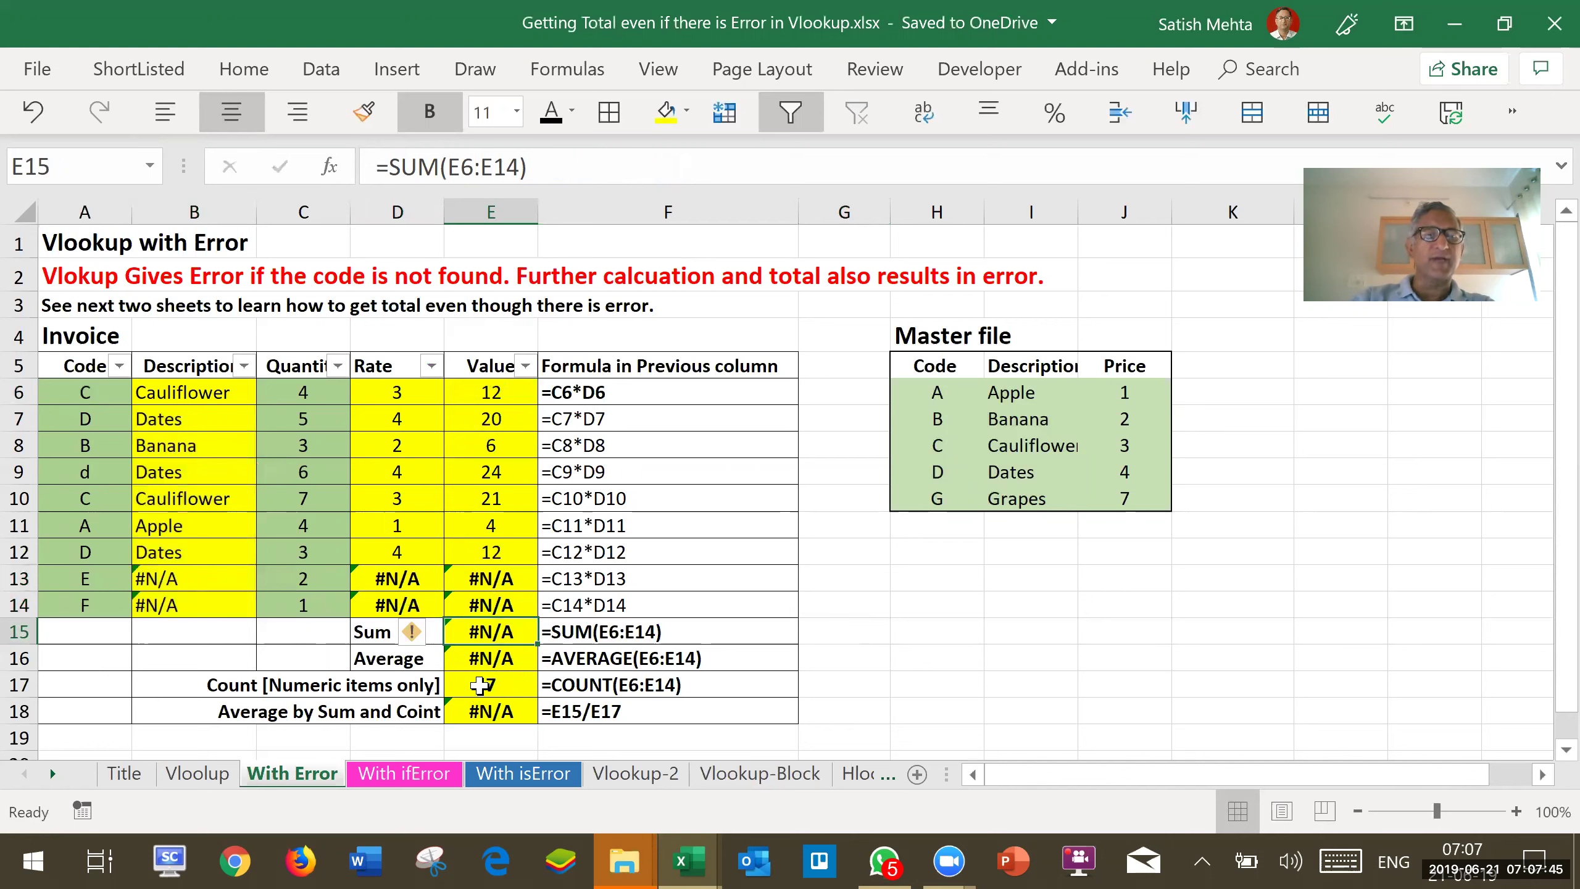
{"action": "left_click_drag", "start_coordinate": [490, 580], "coordinate": [487, 601]}
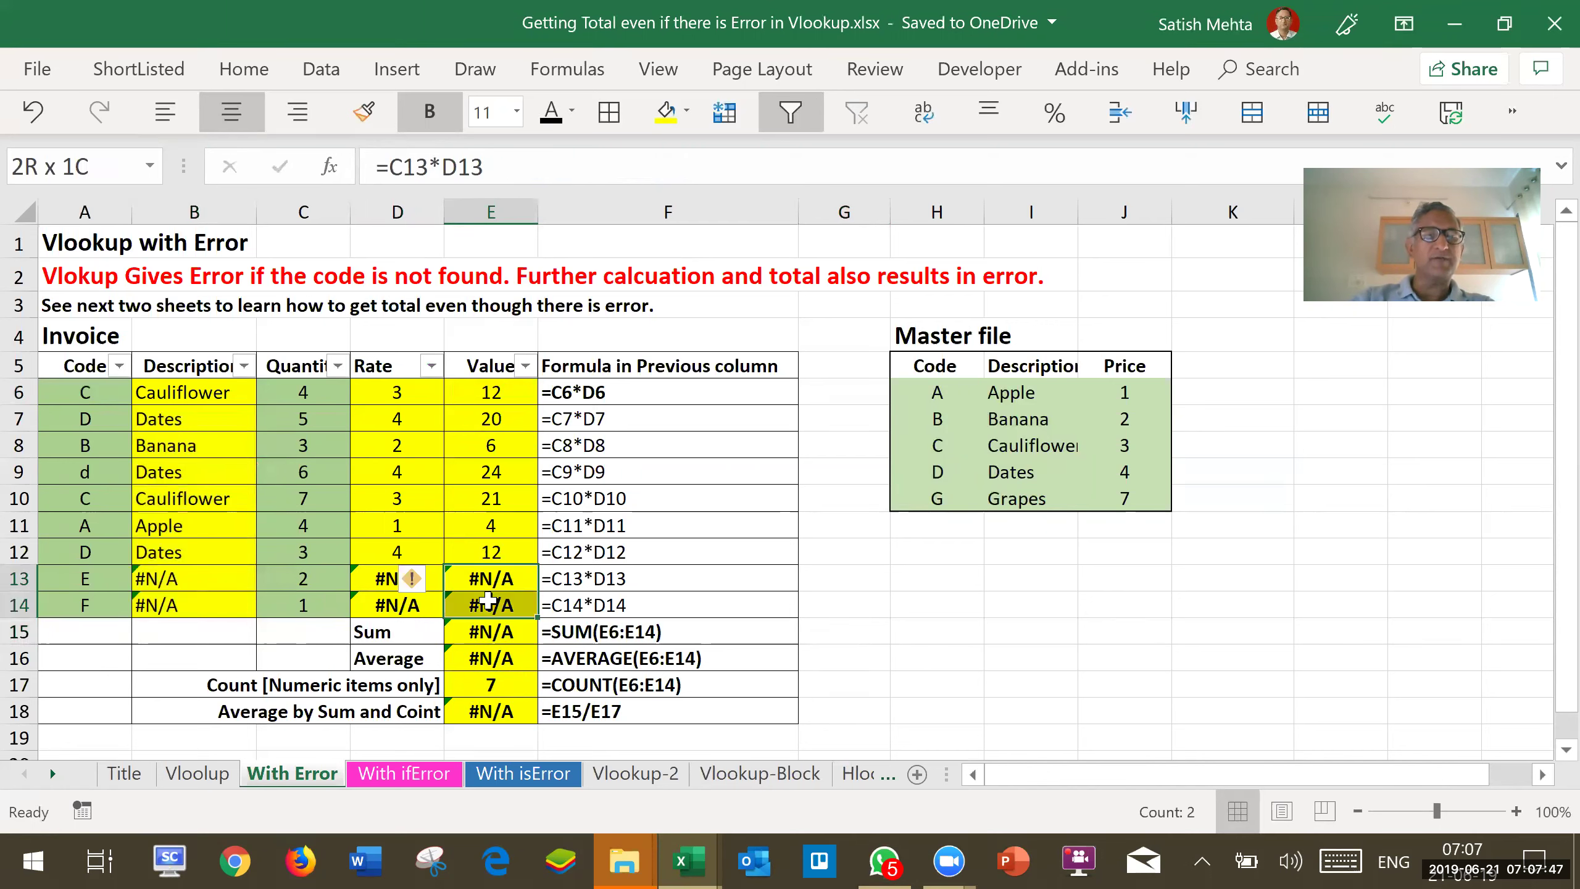
{"action": "left_click_drag", "start_coordinate": [480, 391], "coordinate": [452, 549]}
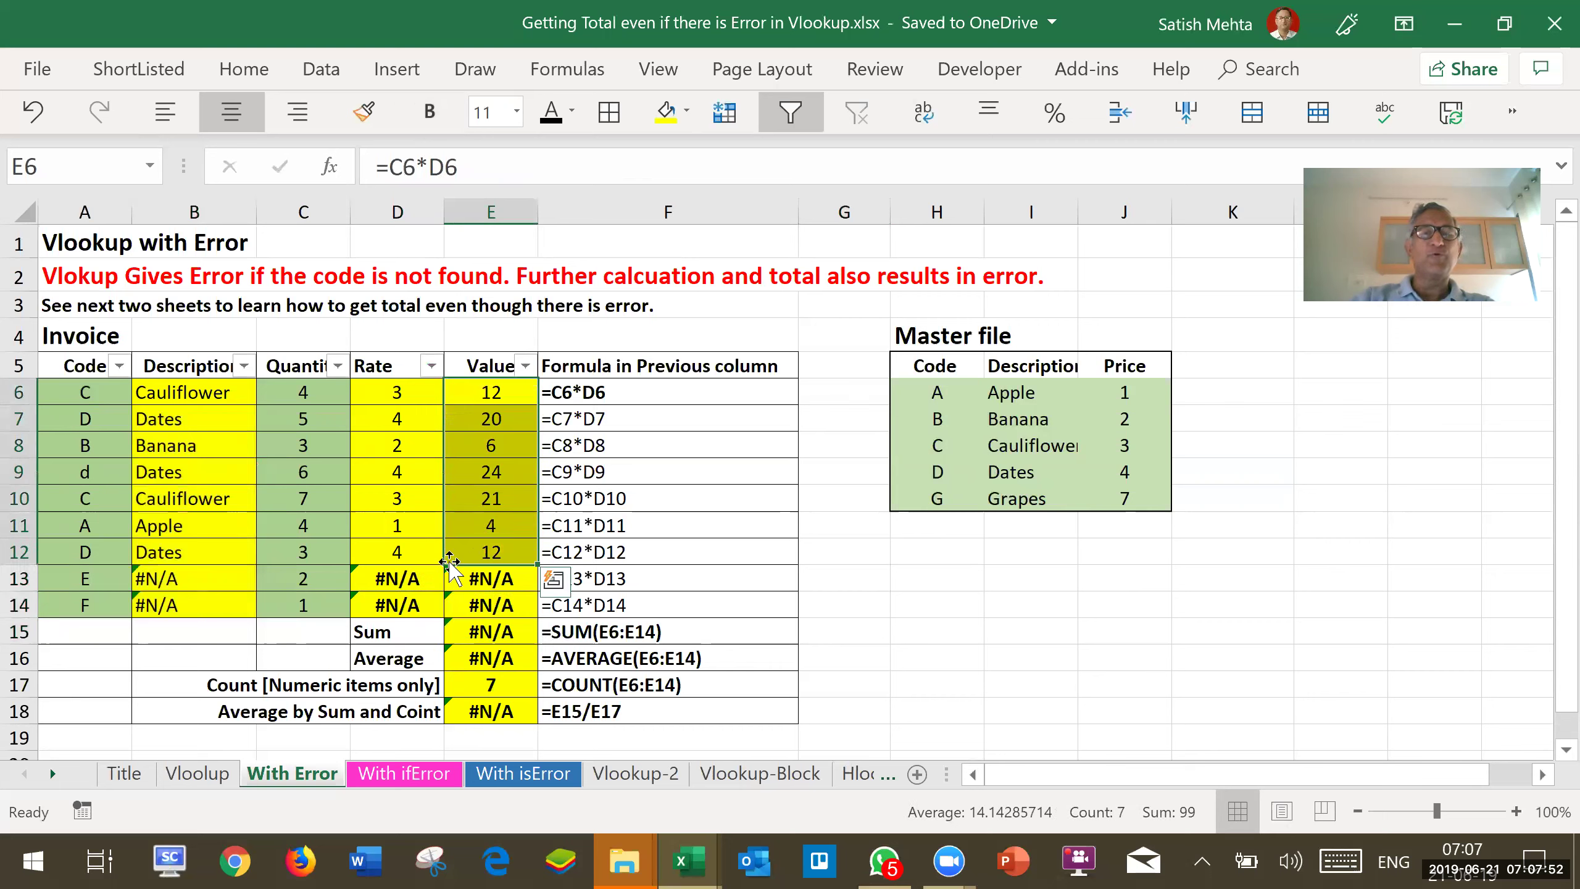
{"action": "left_click", "coordinate": [476, 684]}
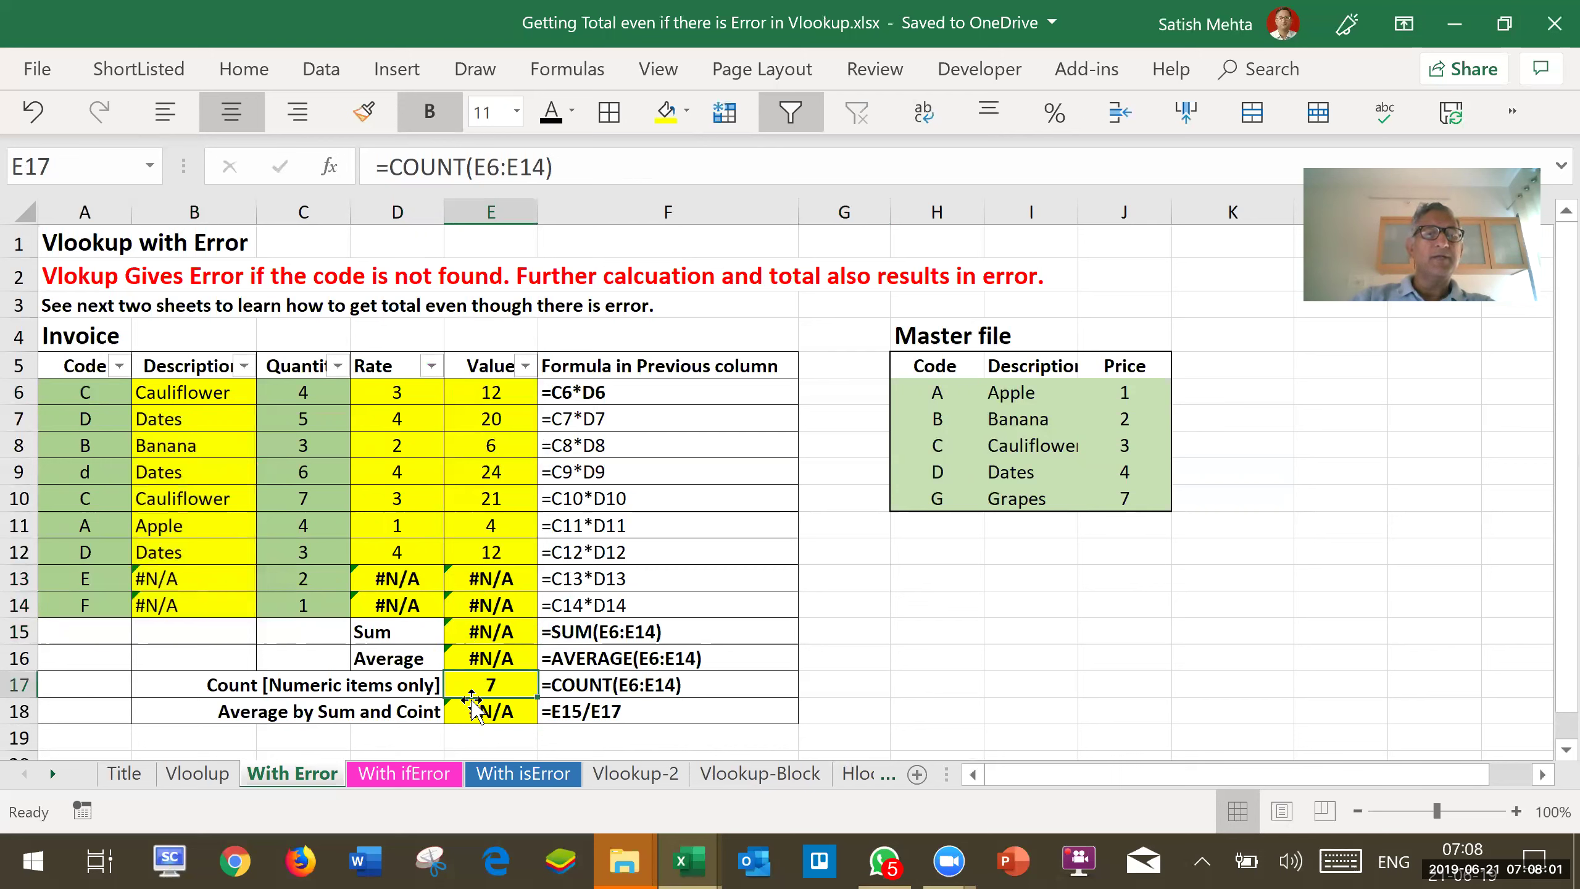
{"action": "left_click", "coordinate": [502, 635]}
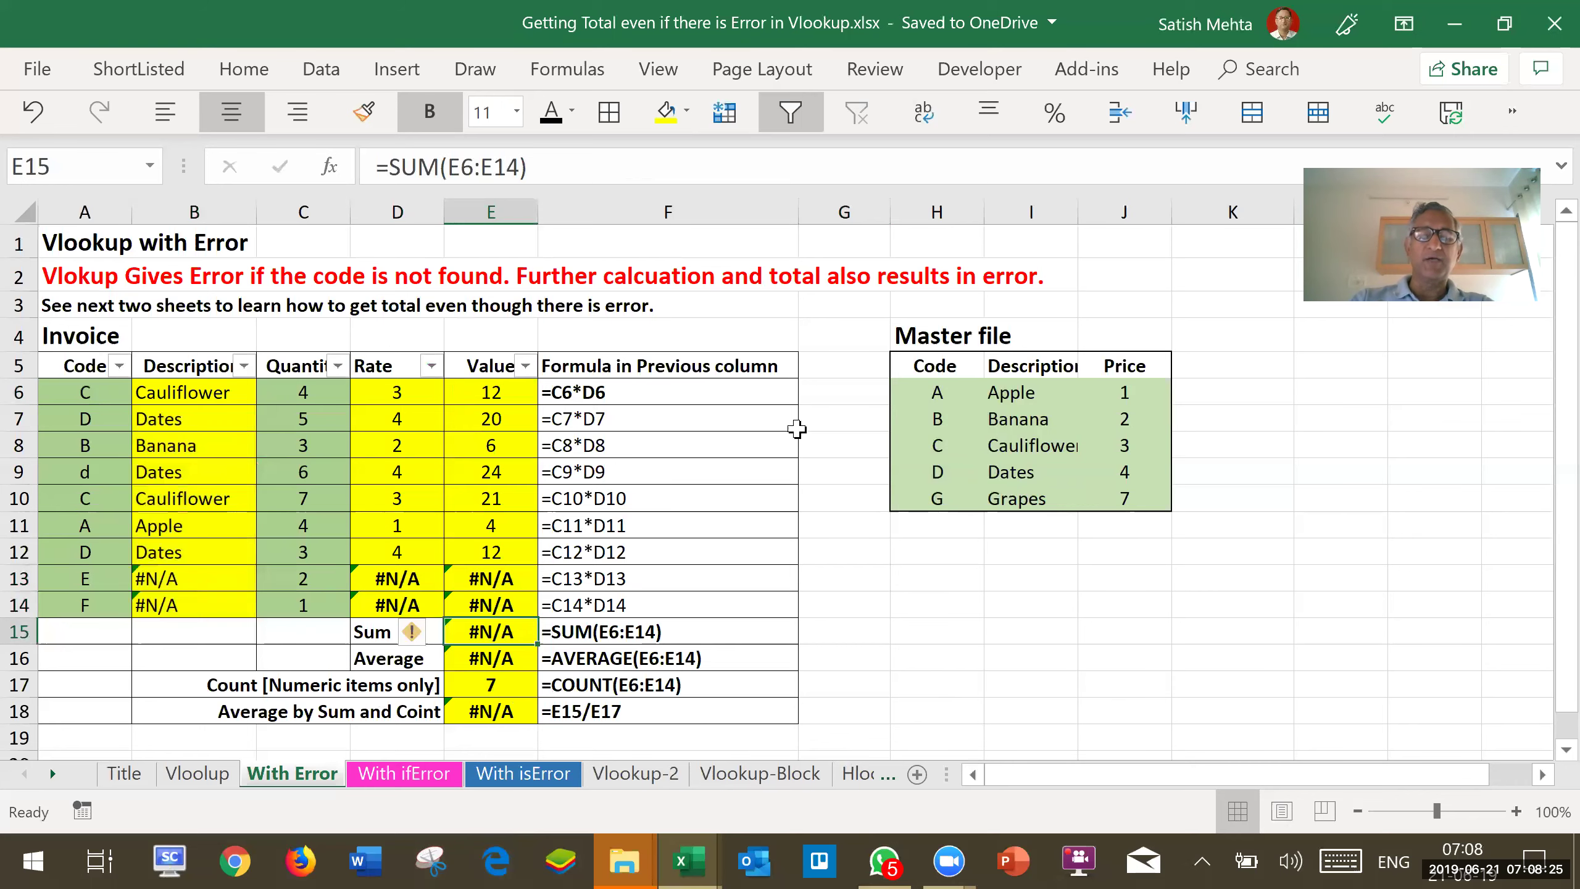
{"action": "left_click", "coordinate": [396, 774]}
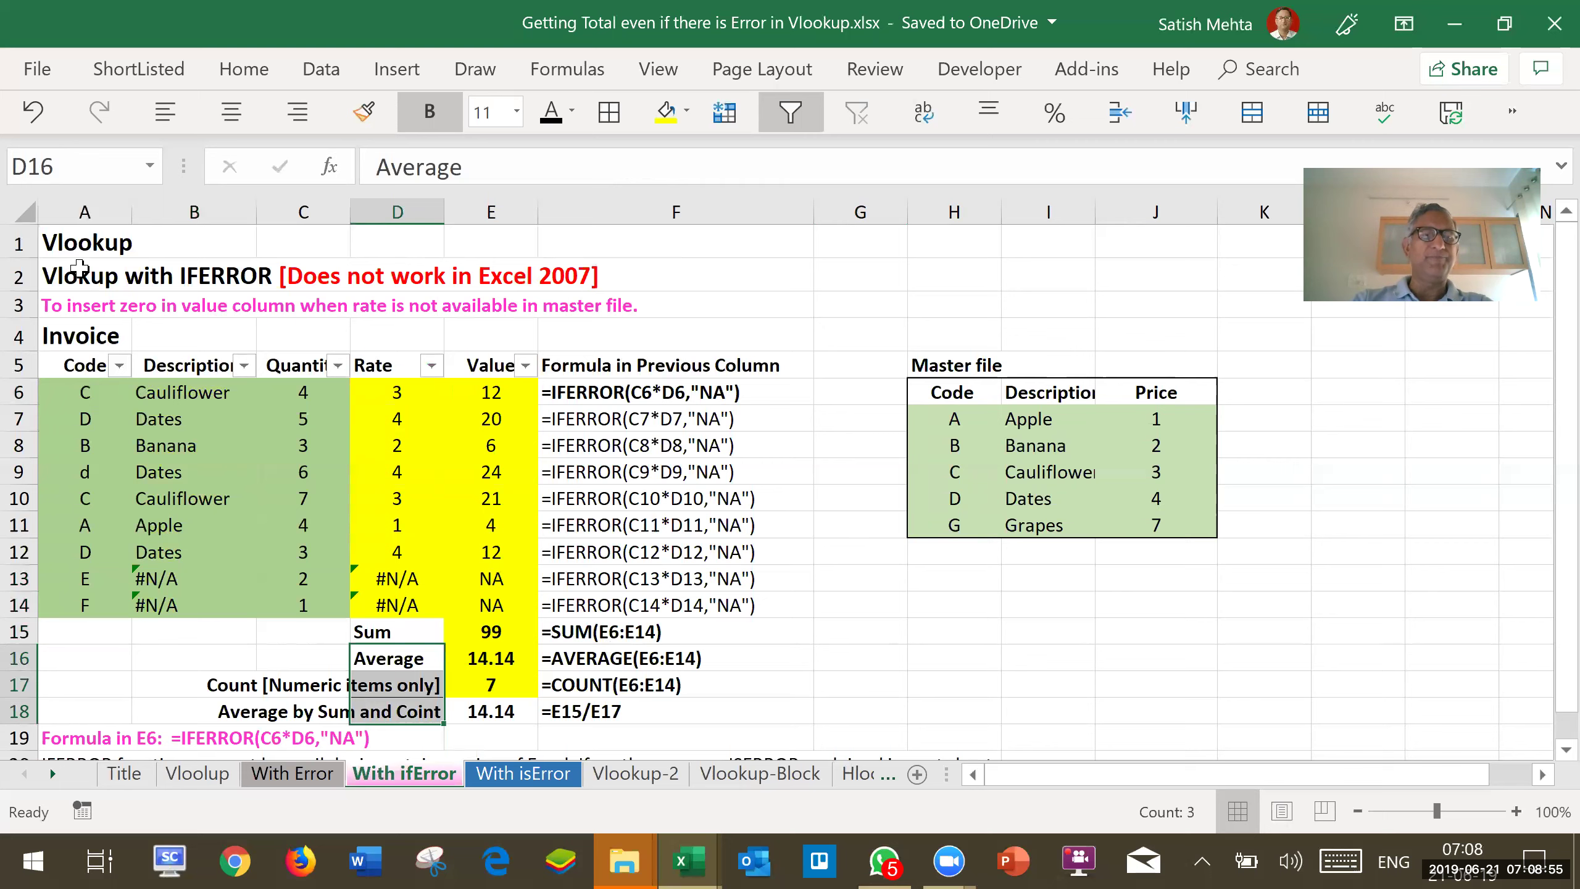
{"action": "left_click", "coordinate": [81, 285]}
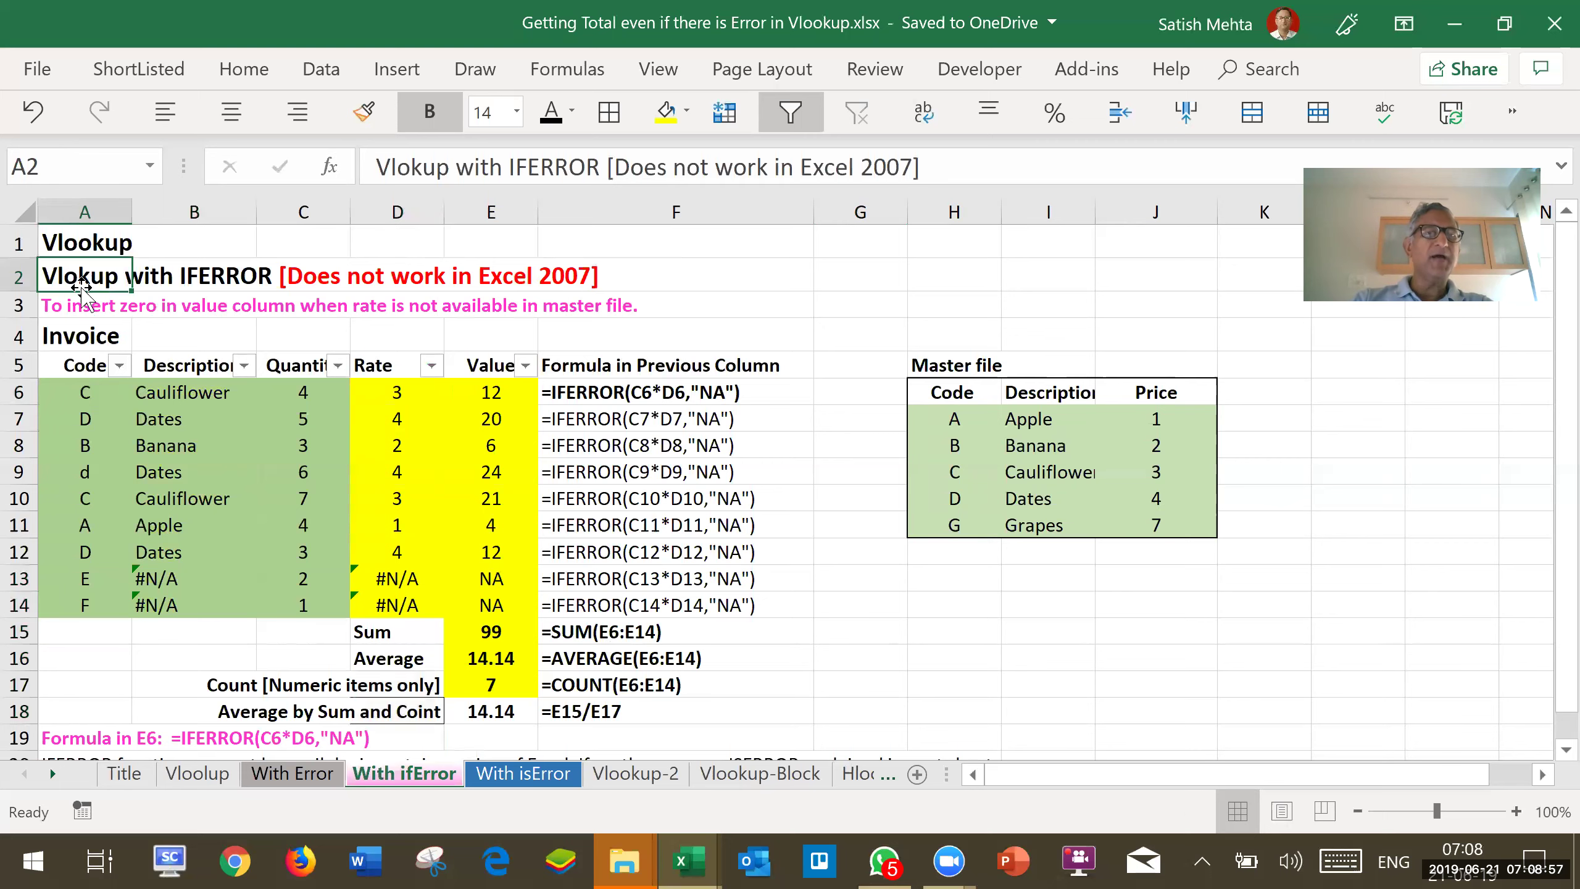
{"action": "left_click", "coordinate": [469, 396]}
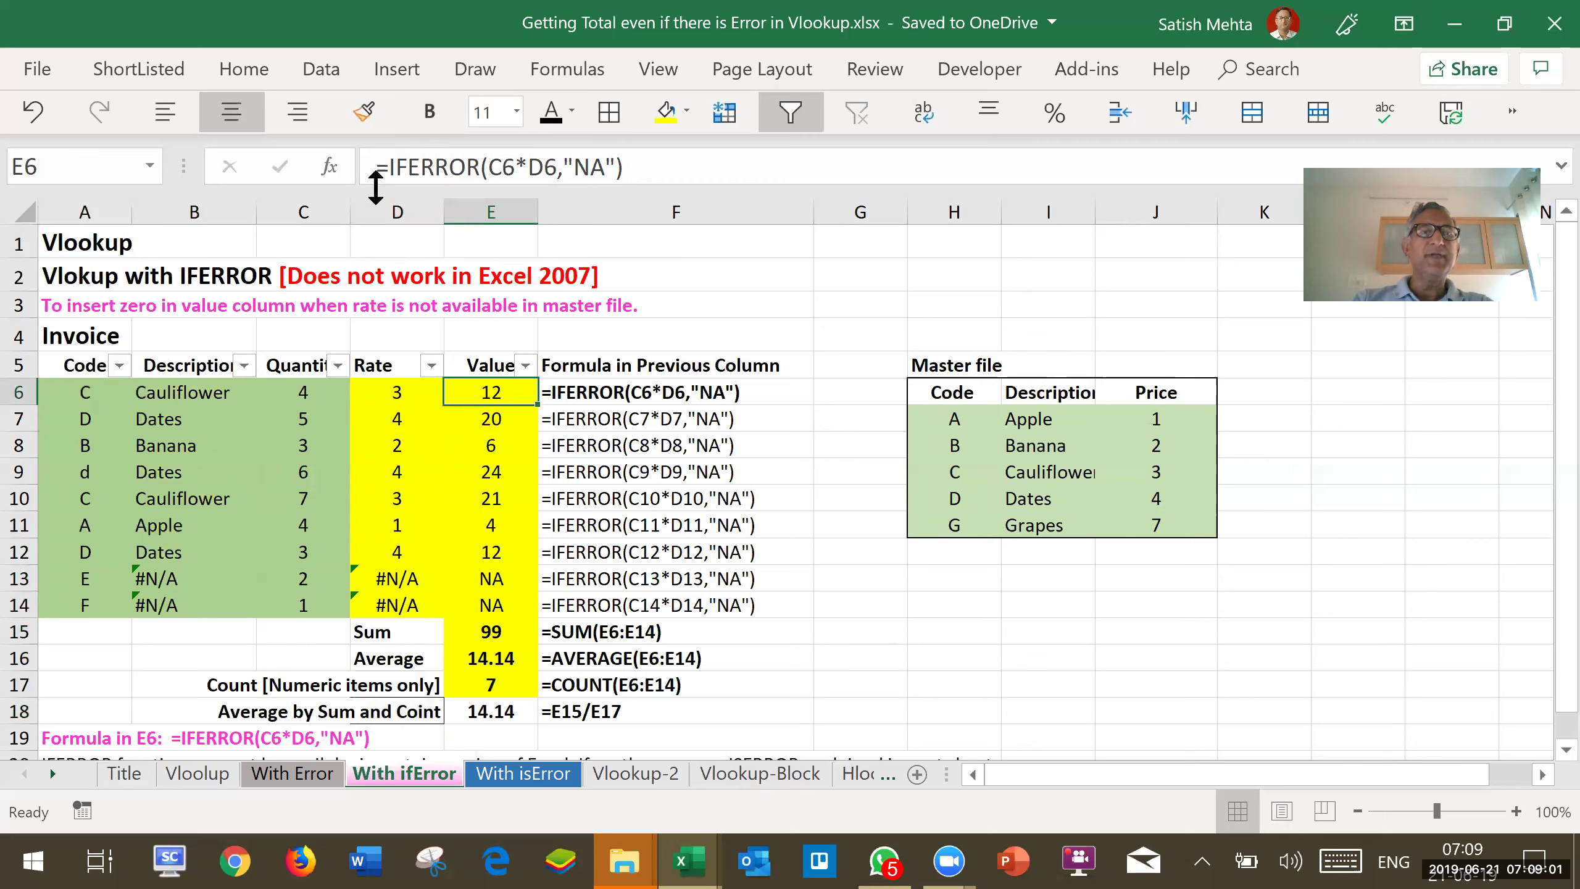
{"action": "left_click_drag", "start_coordinate": [377, 166], "coordinate": [476, 178]}
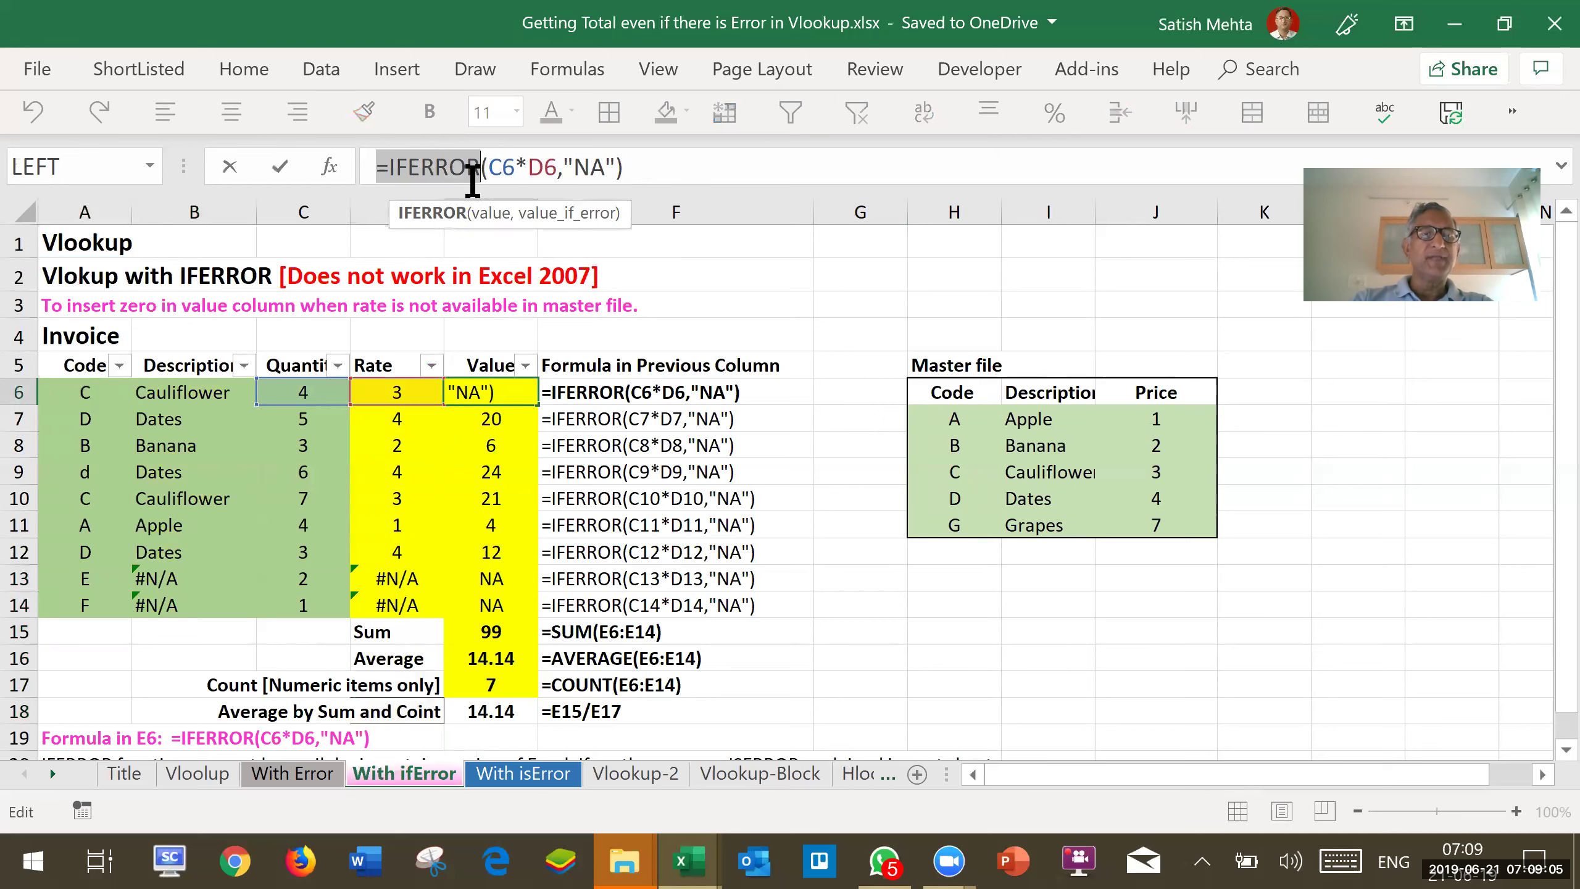
{"action": "key", "text": "Escape"}
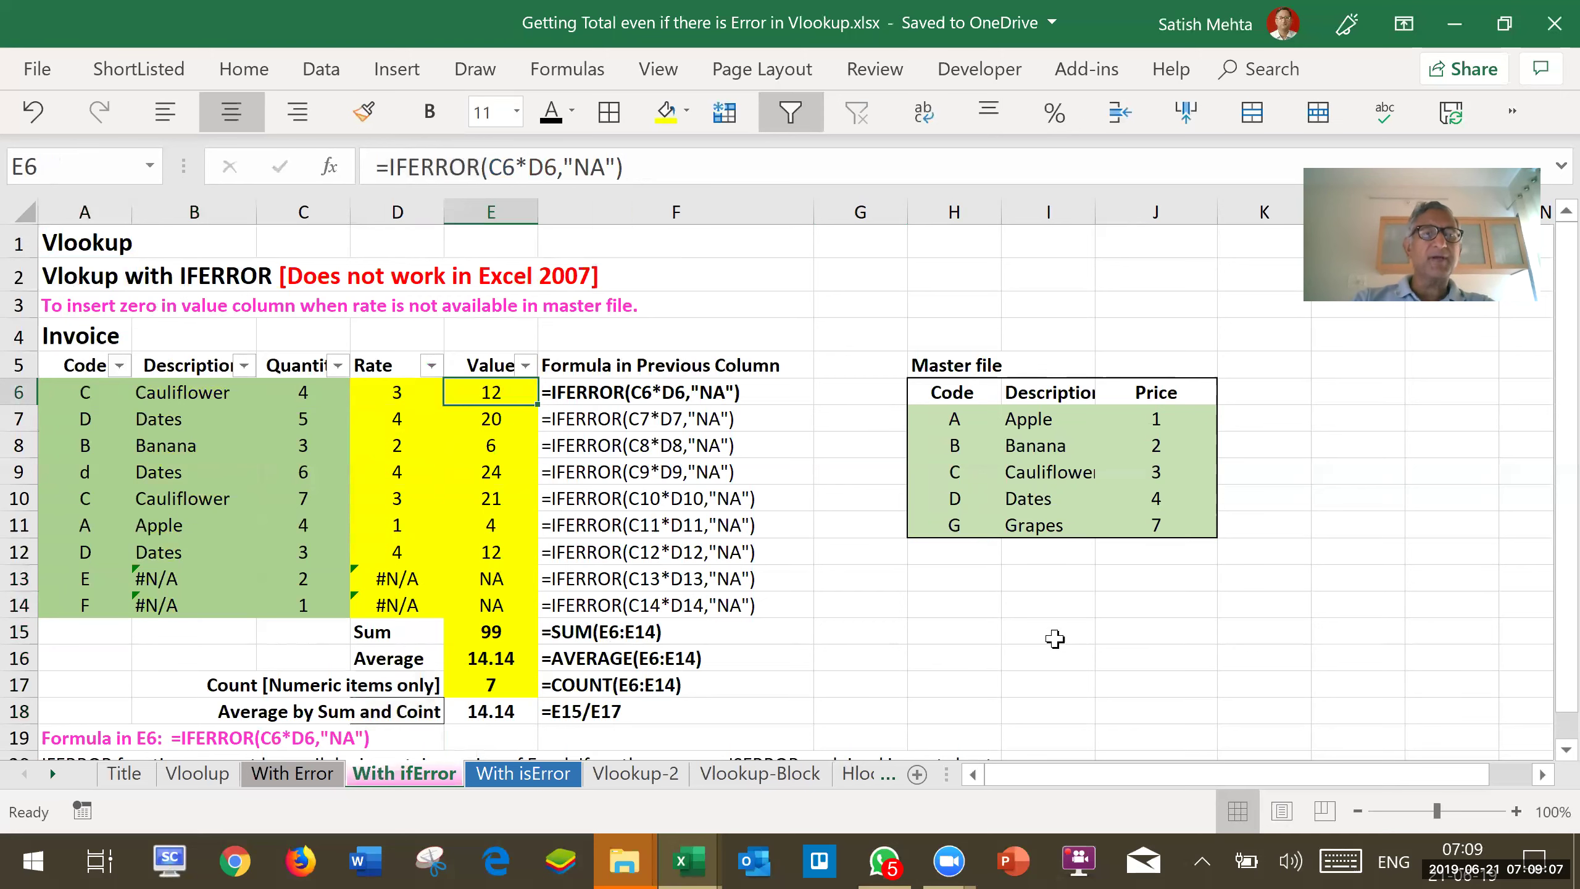
{"action": "left_click_drag", "start_coordinate": [395, 392], "coordinate": [394, 610]}
{"action": "left_click", "coordinate": [363, 167]}
{"action": "left_click_drag", "start_coordinate": [375, 167], "coordinate": [745, 187]}
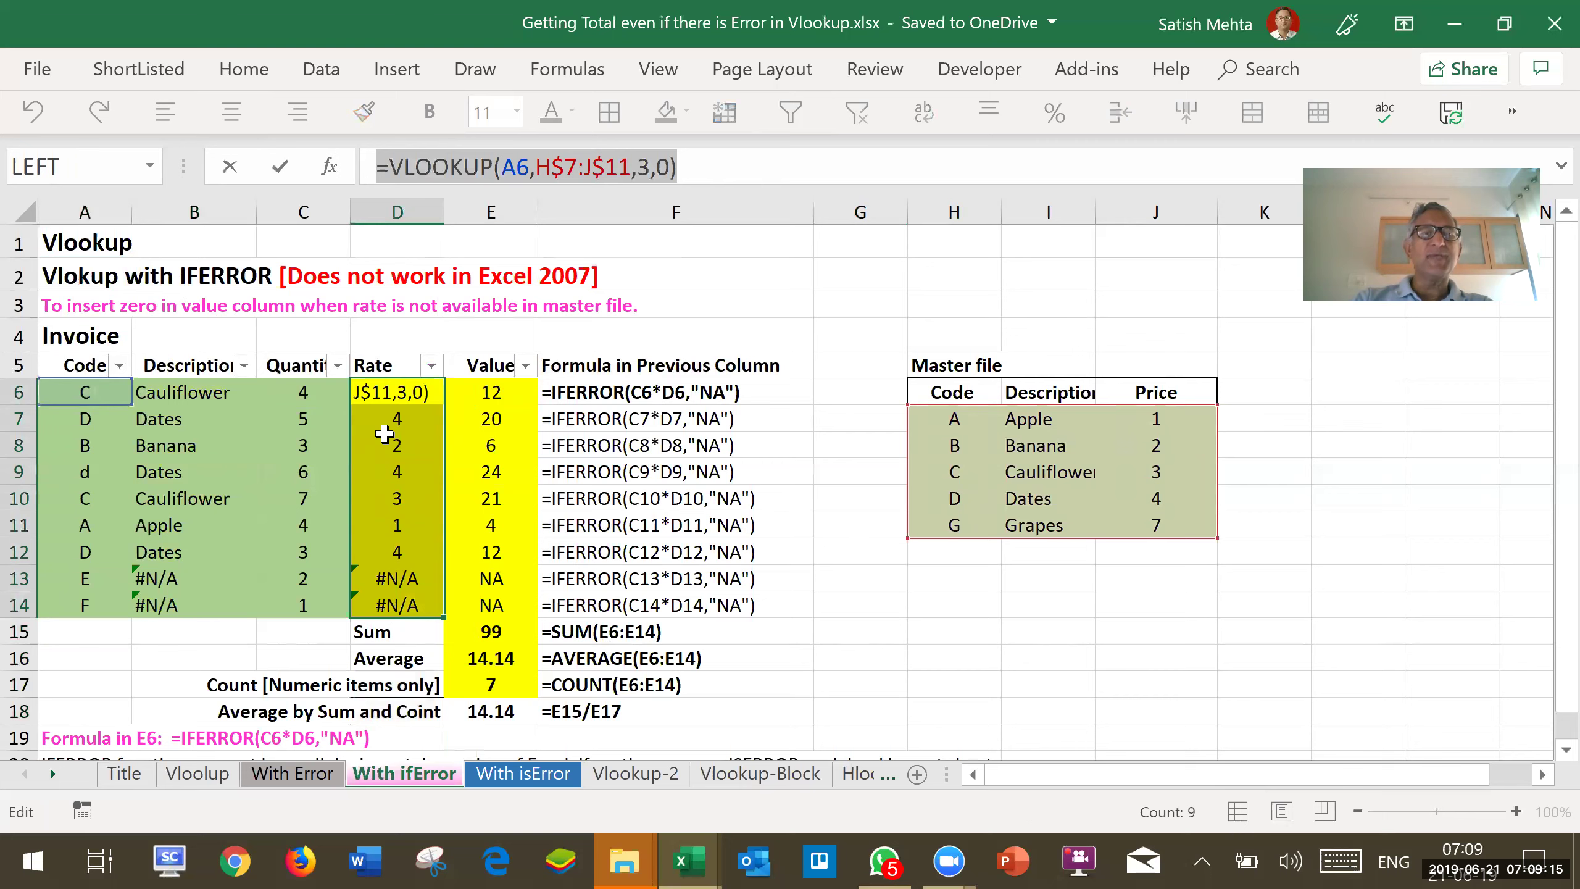
{"action": "key", "text": "Escape"}
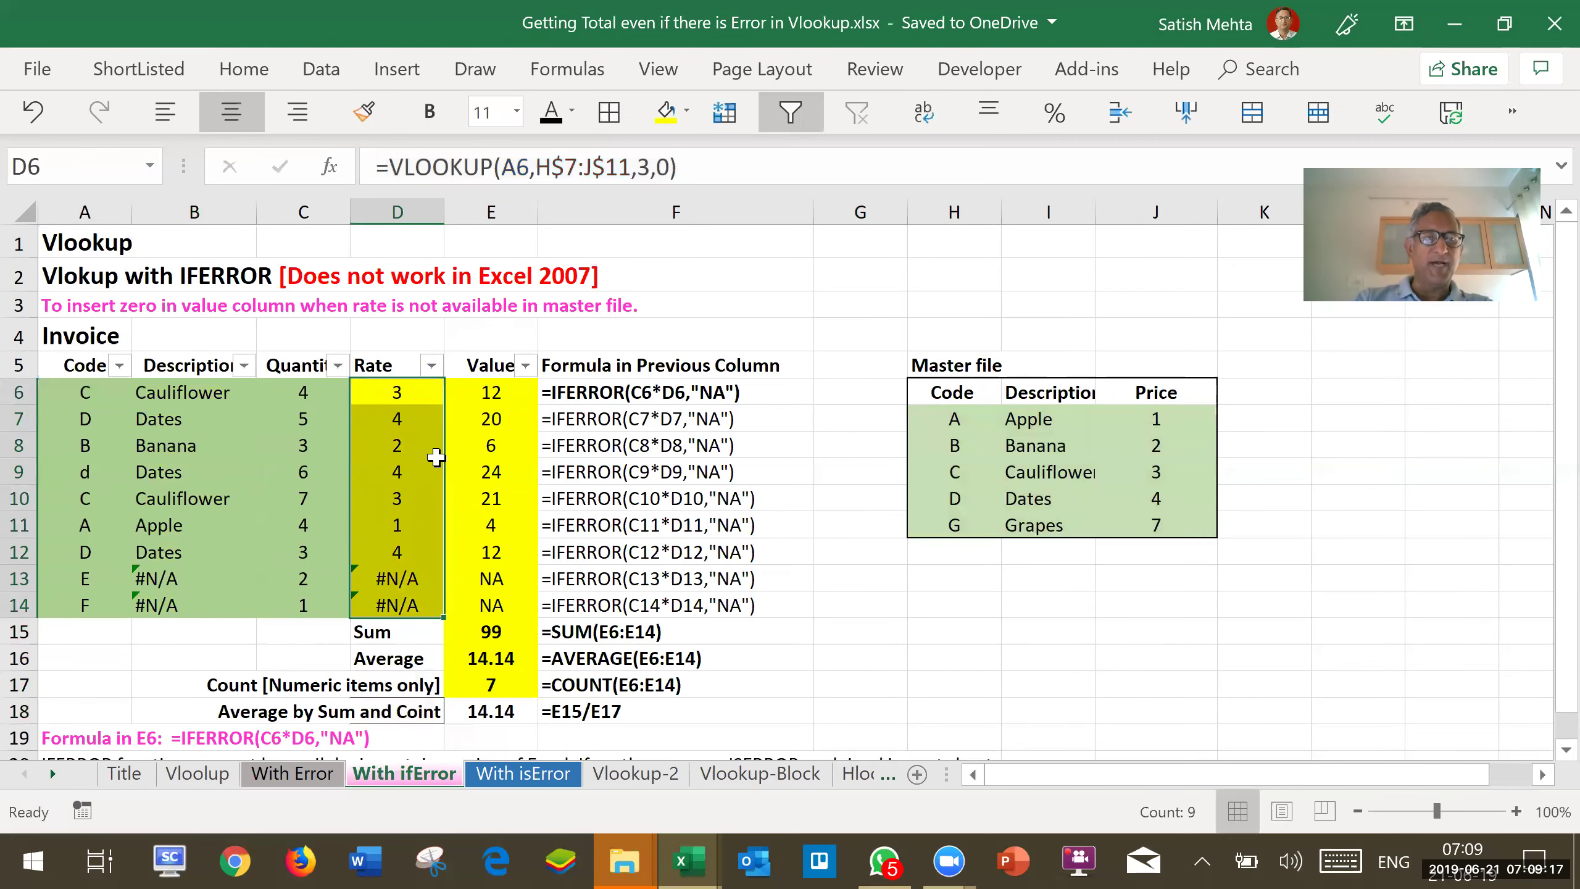
{"action": "left_click", "coordinate": [474, 391]}
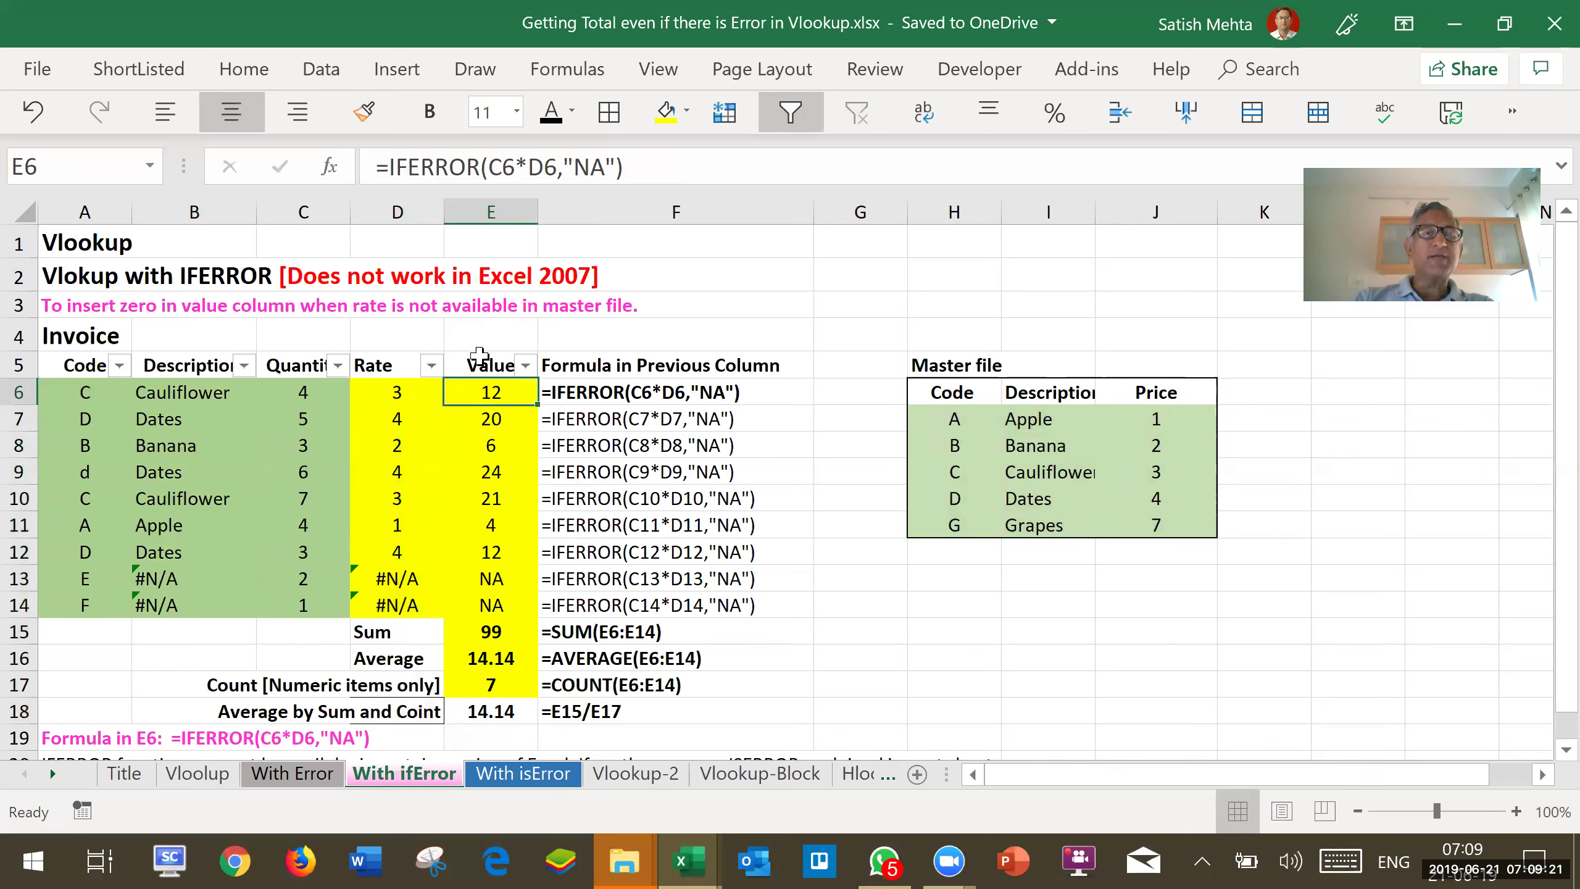
{"action": "left_click", "coordinate": [369, 167]}
{"action": "left_click_drag", "start_coordinate": [376, 166], "coordinate": [484, 286]}
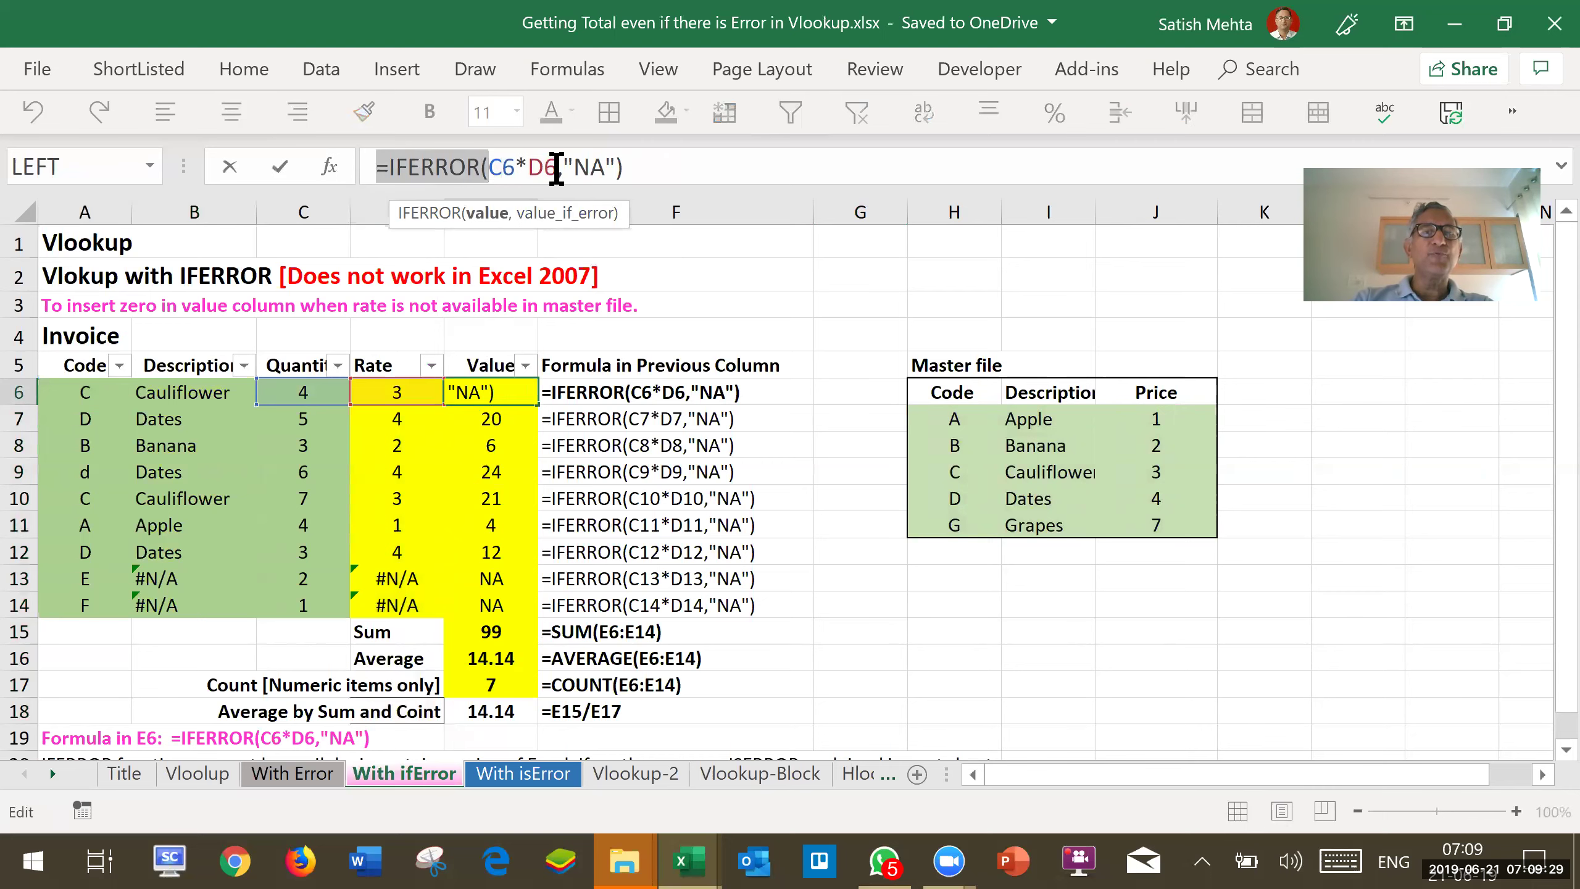
{"action": "left_click_drag", "start_coordinate": [556, 168], "coordinate": [492, 167]}
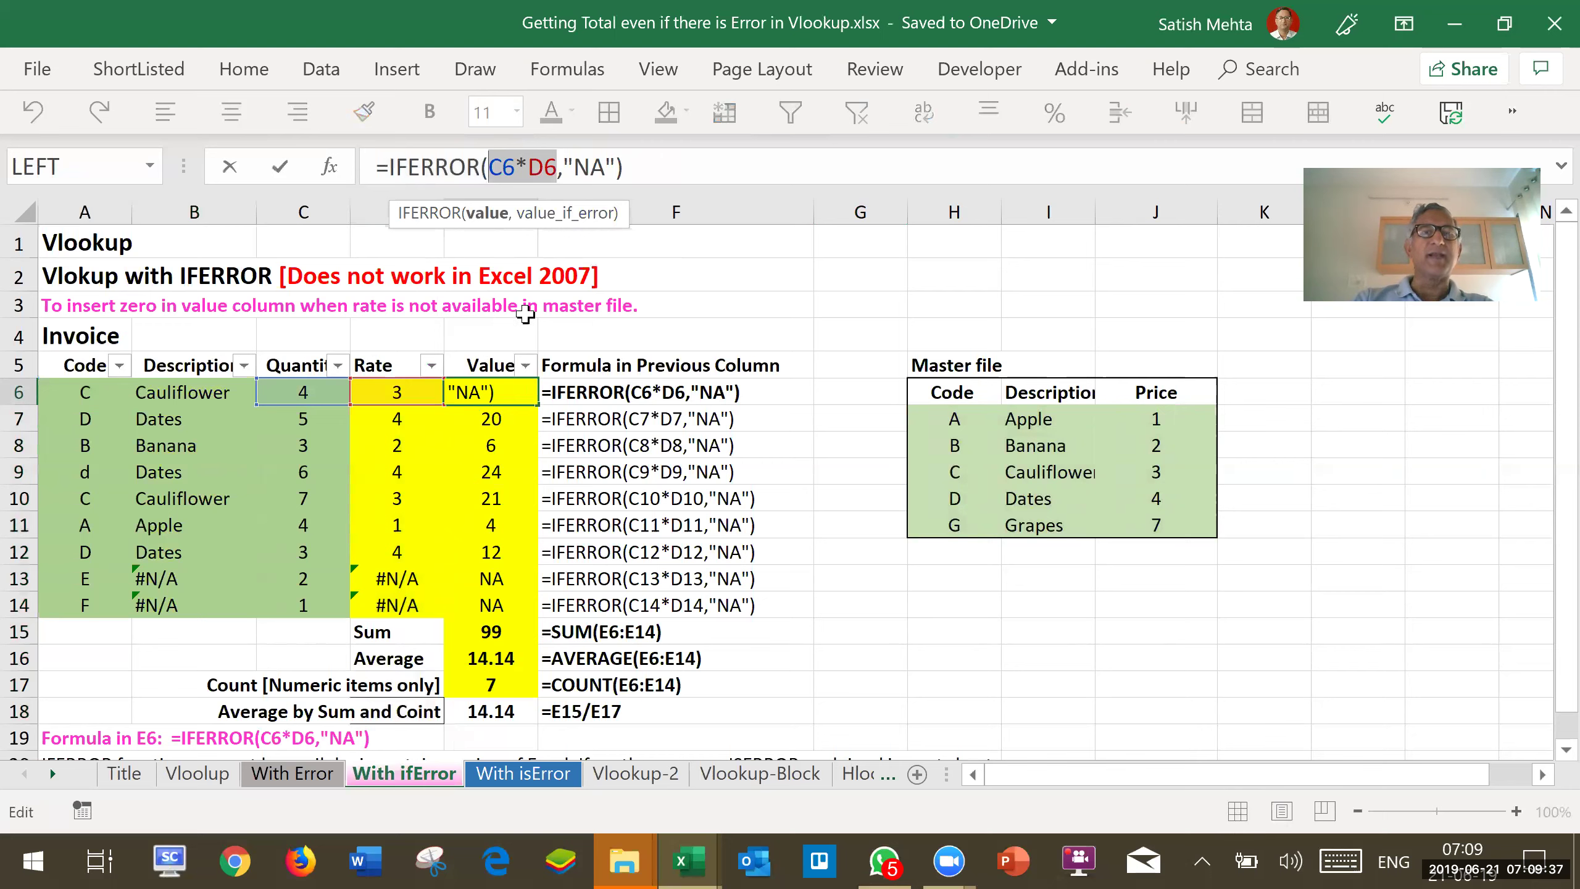
{"action": "left_click", "coordinate": [558, 165]}
{"action": "key", "text": "Right"}
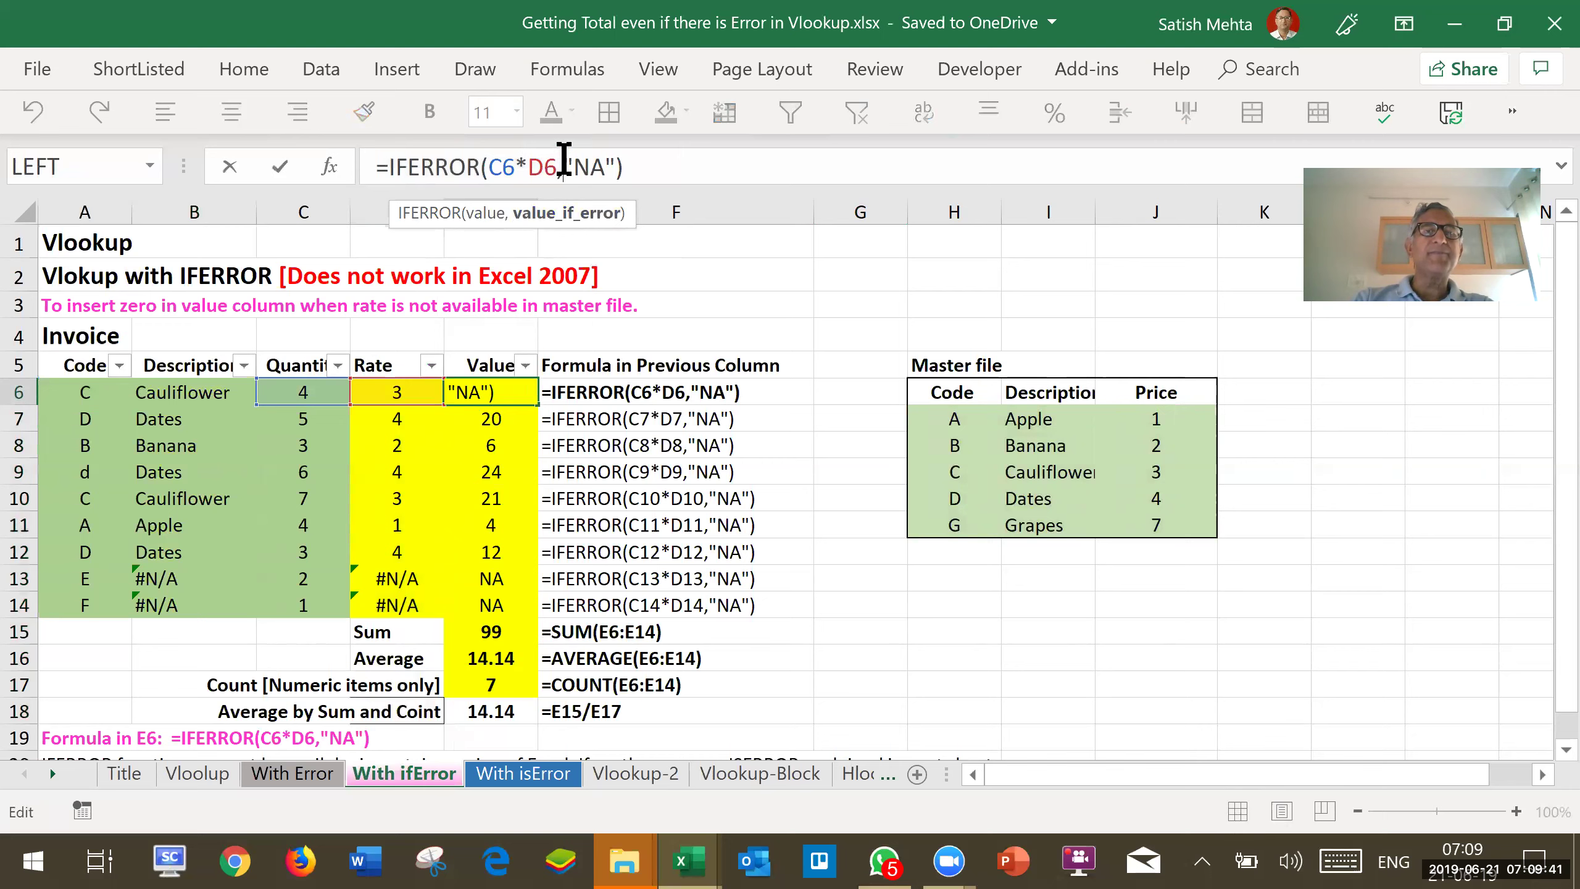
{"action": "left_click_drag", "start_coordinate": [564, 166], "coordinate": [613, 166]}
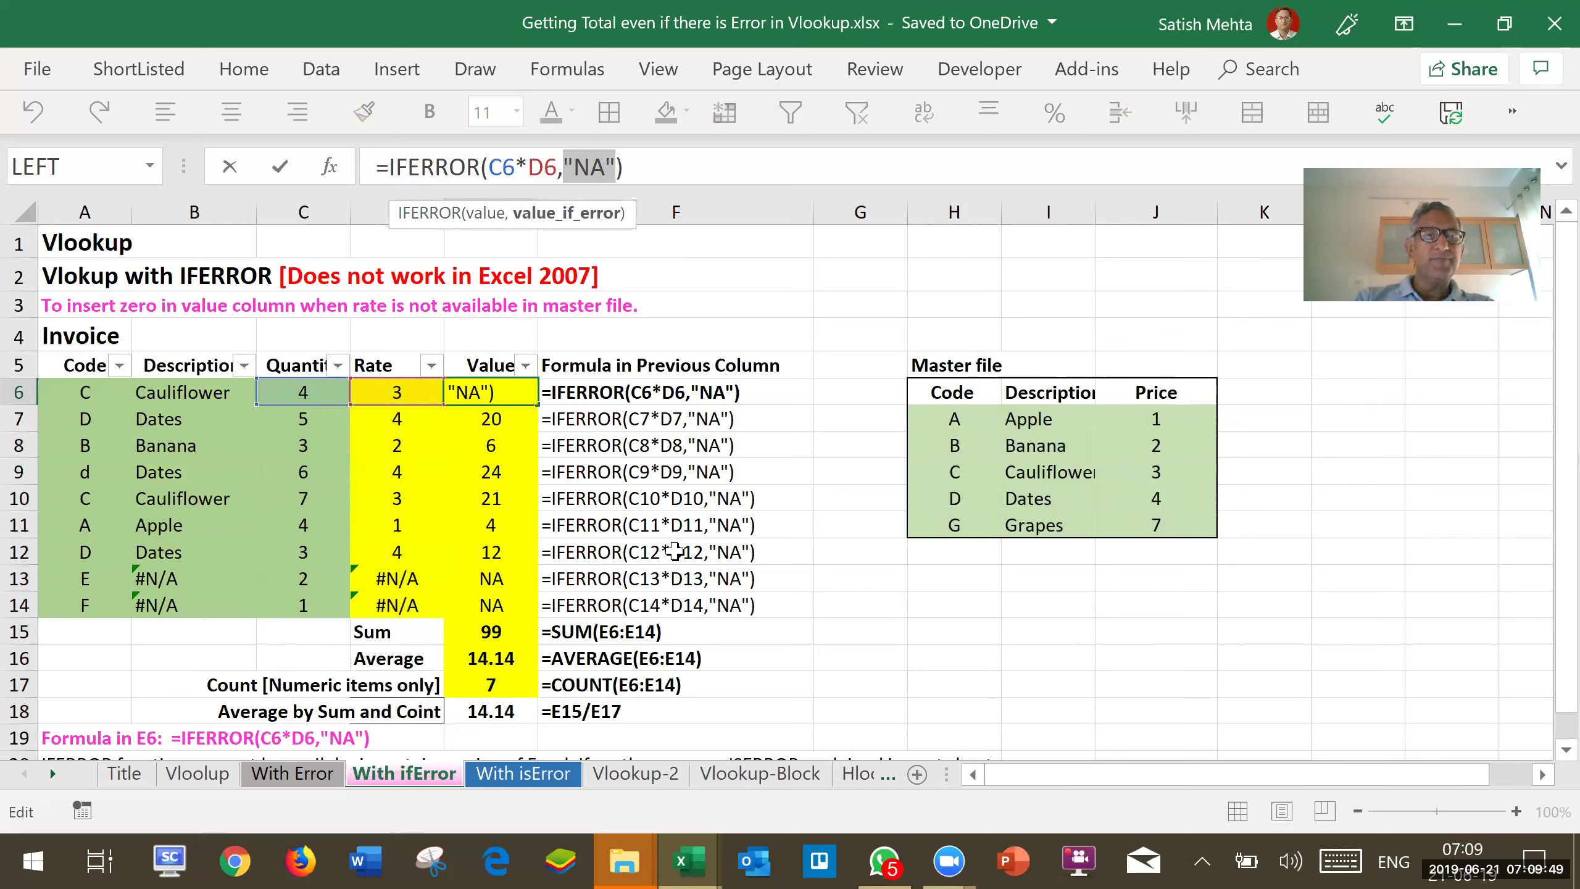
{"action": "key", "text": "Escape"}
{"action": "left_click_drag", "start_coordinate": [473, 391], "coordinate": [456, 553]}
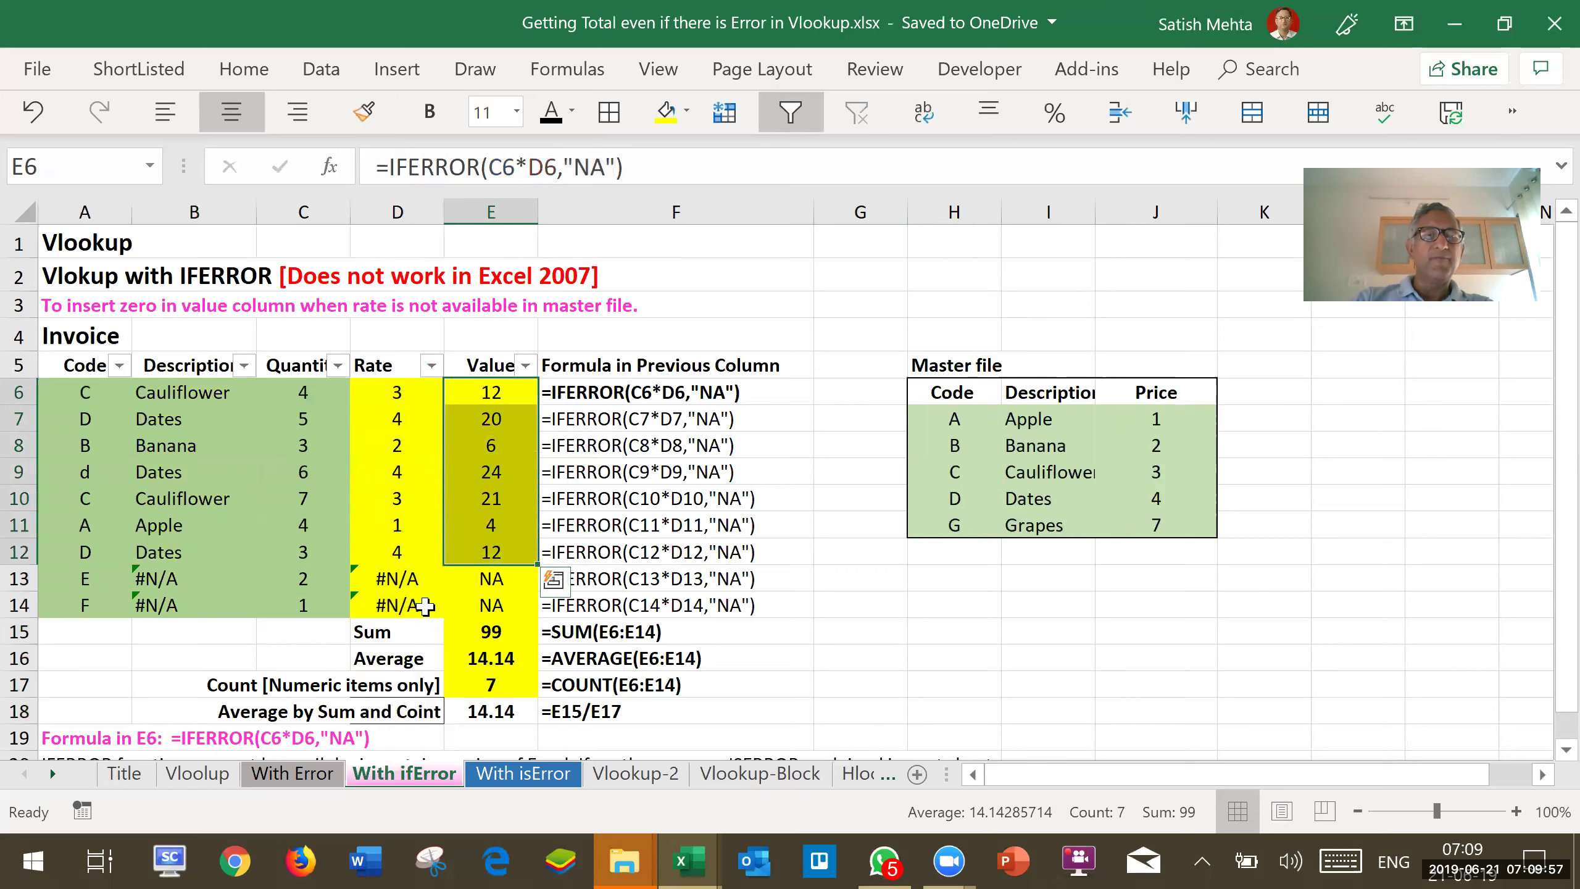
{"action": "left_click", "coordinate": [394, 584]}
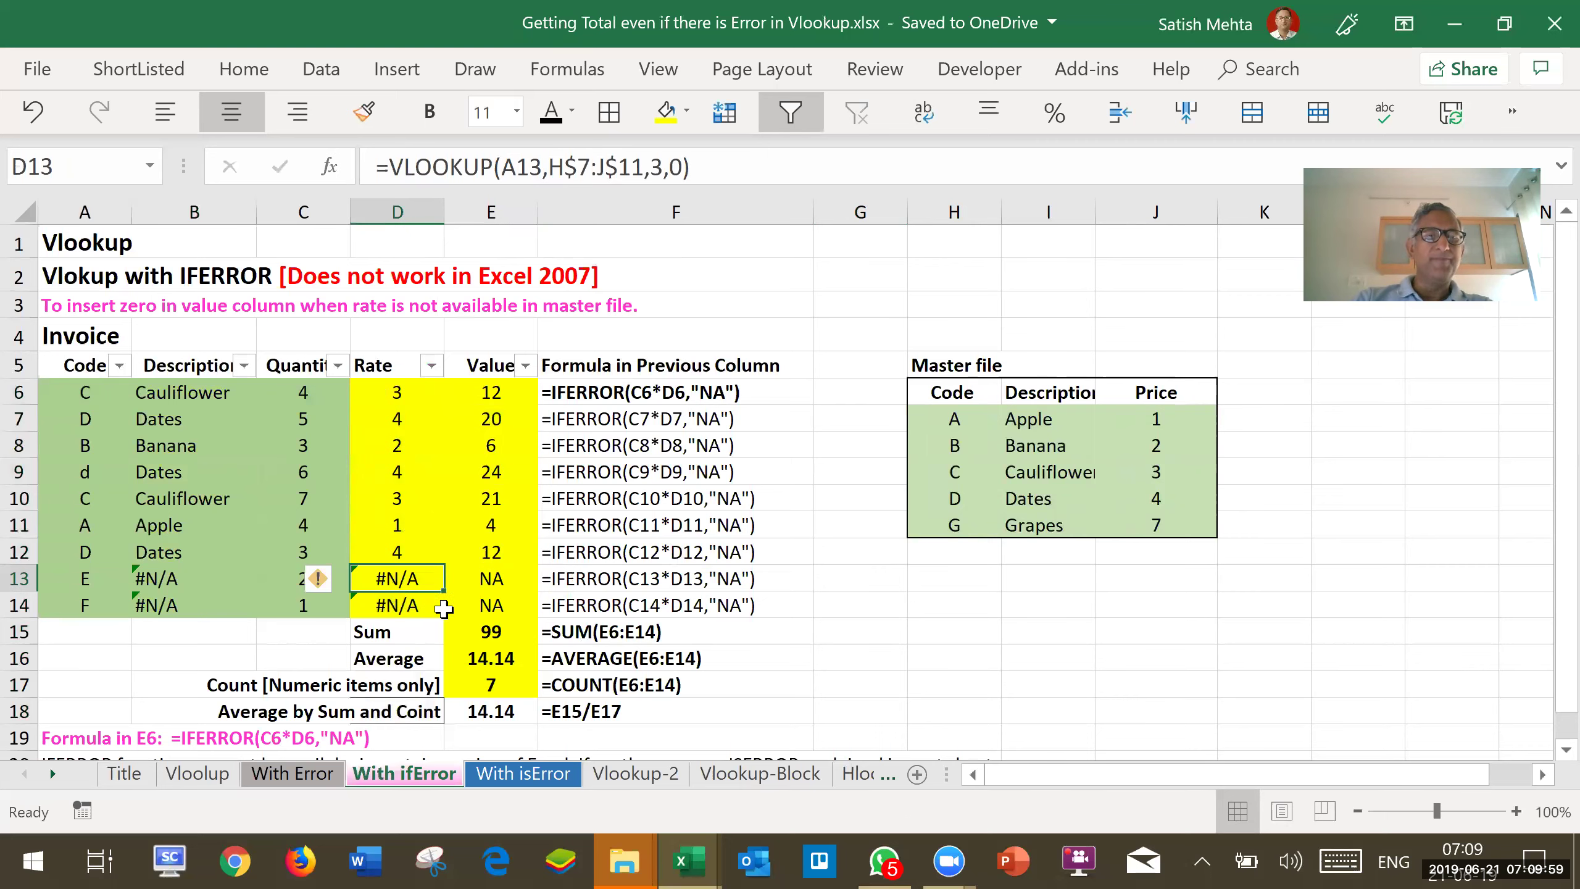
{"action": "left_click", "coordinate": [484, 588]}
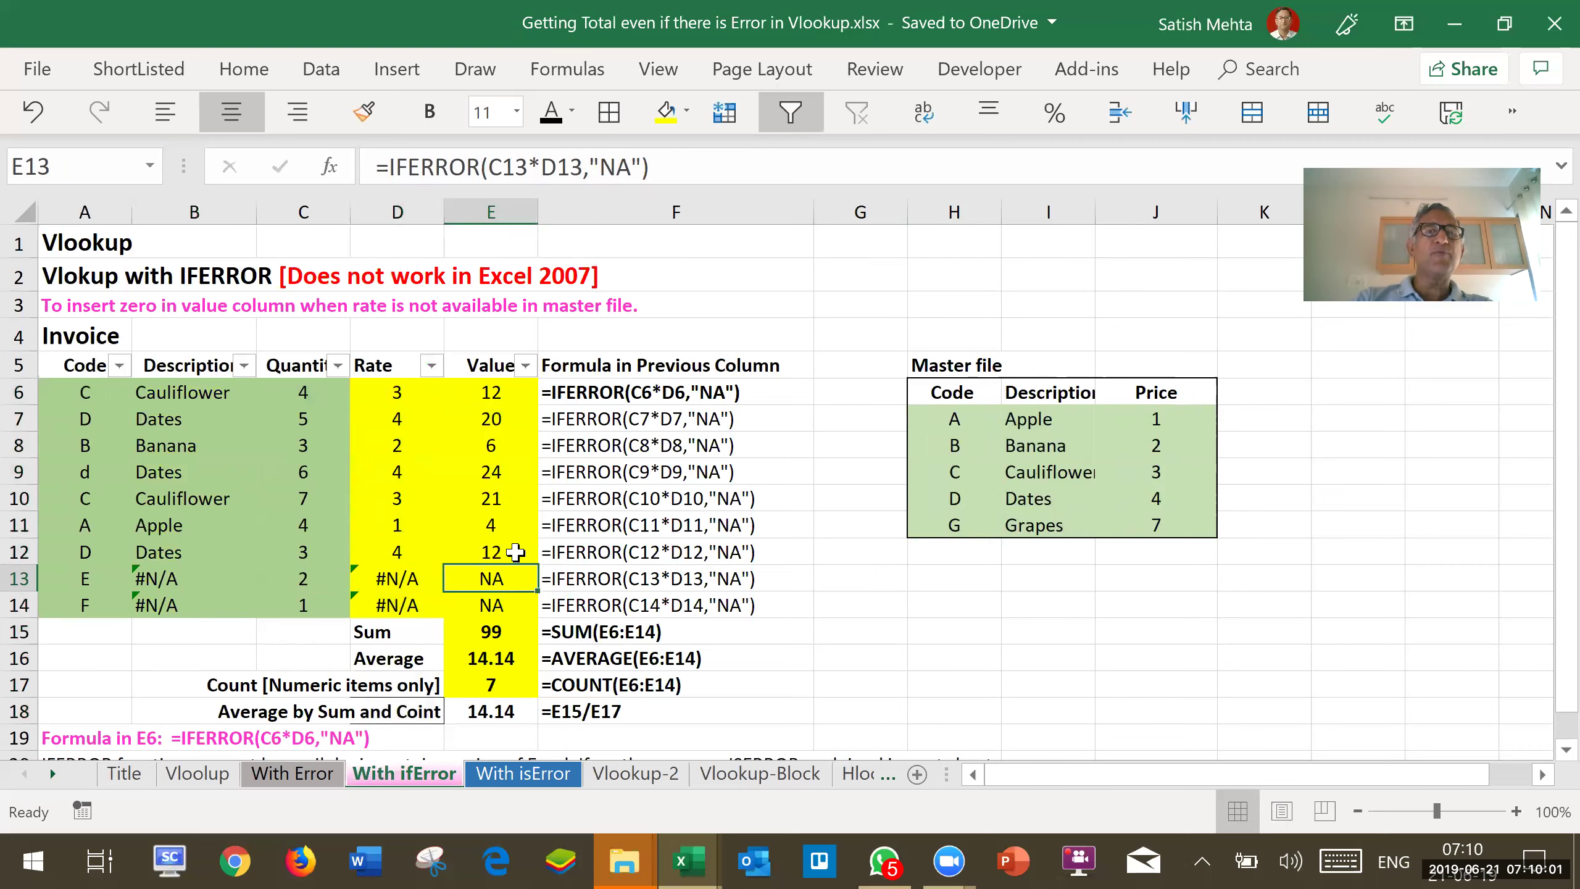
{"action": "left_click_drag", "start_coordinate": [604, 166], "coordinate": [632, 166]}
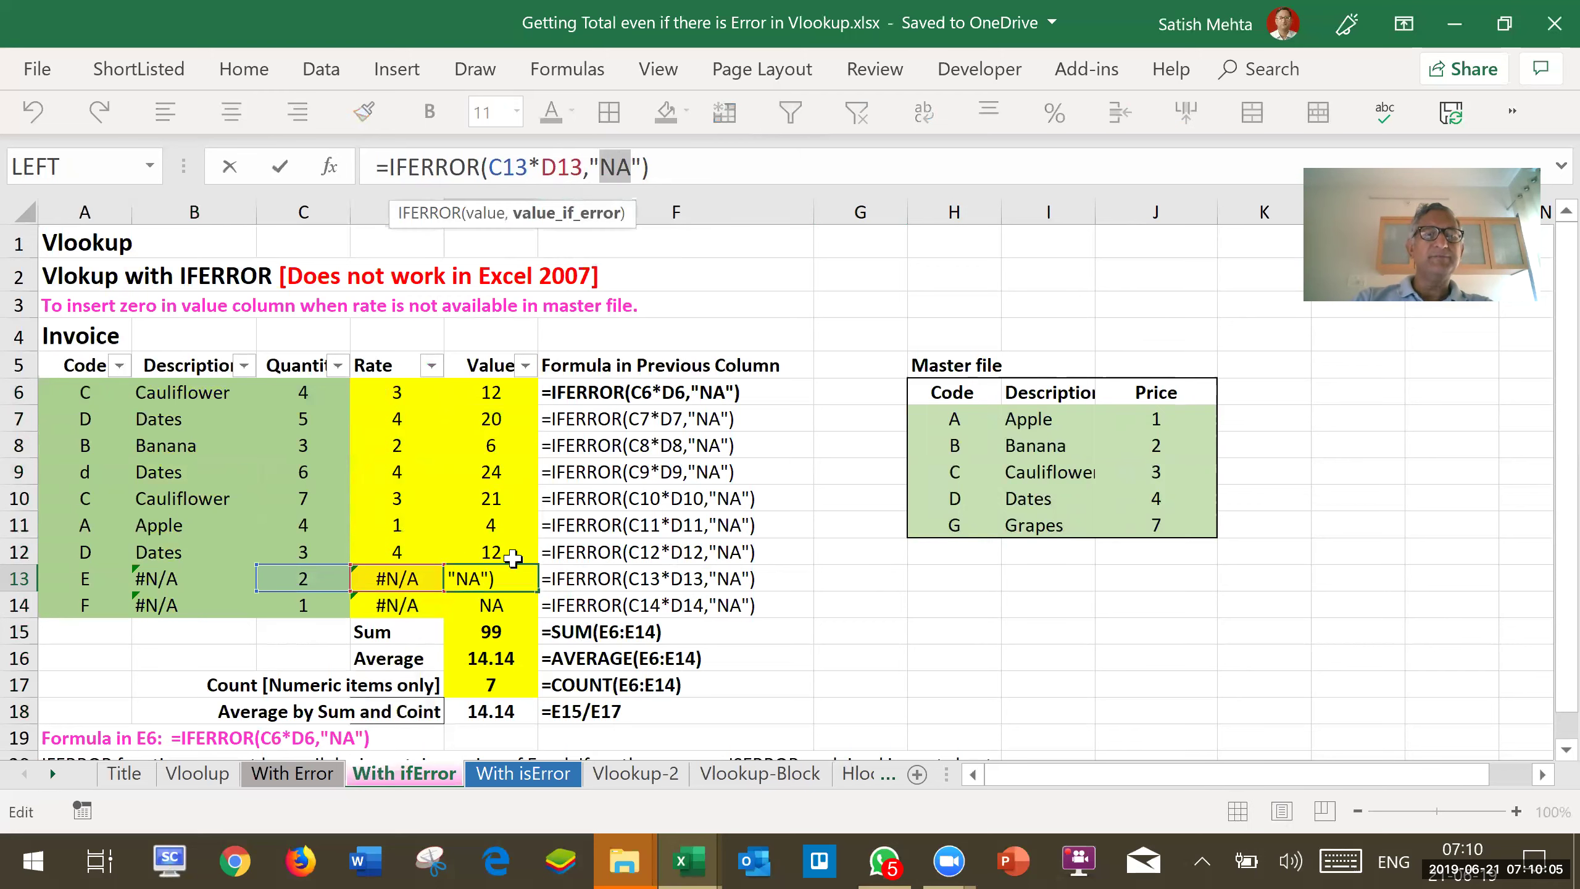
{"action": "left_click_drag", "start_coordinate": [590, 167], "coordinate": [644, 174]}
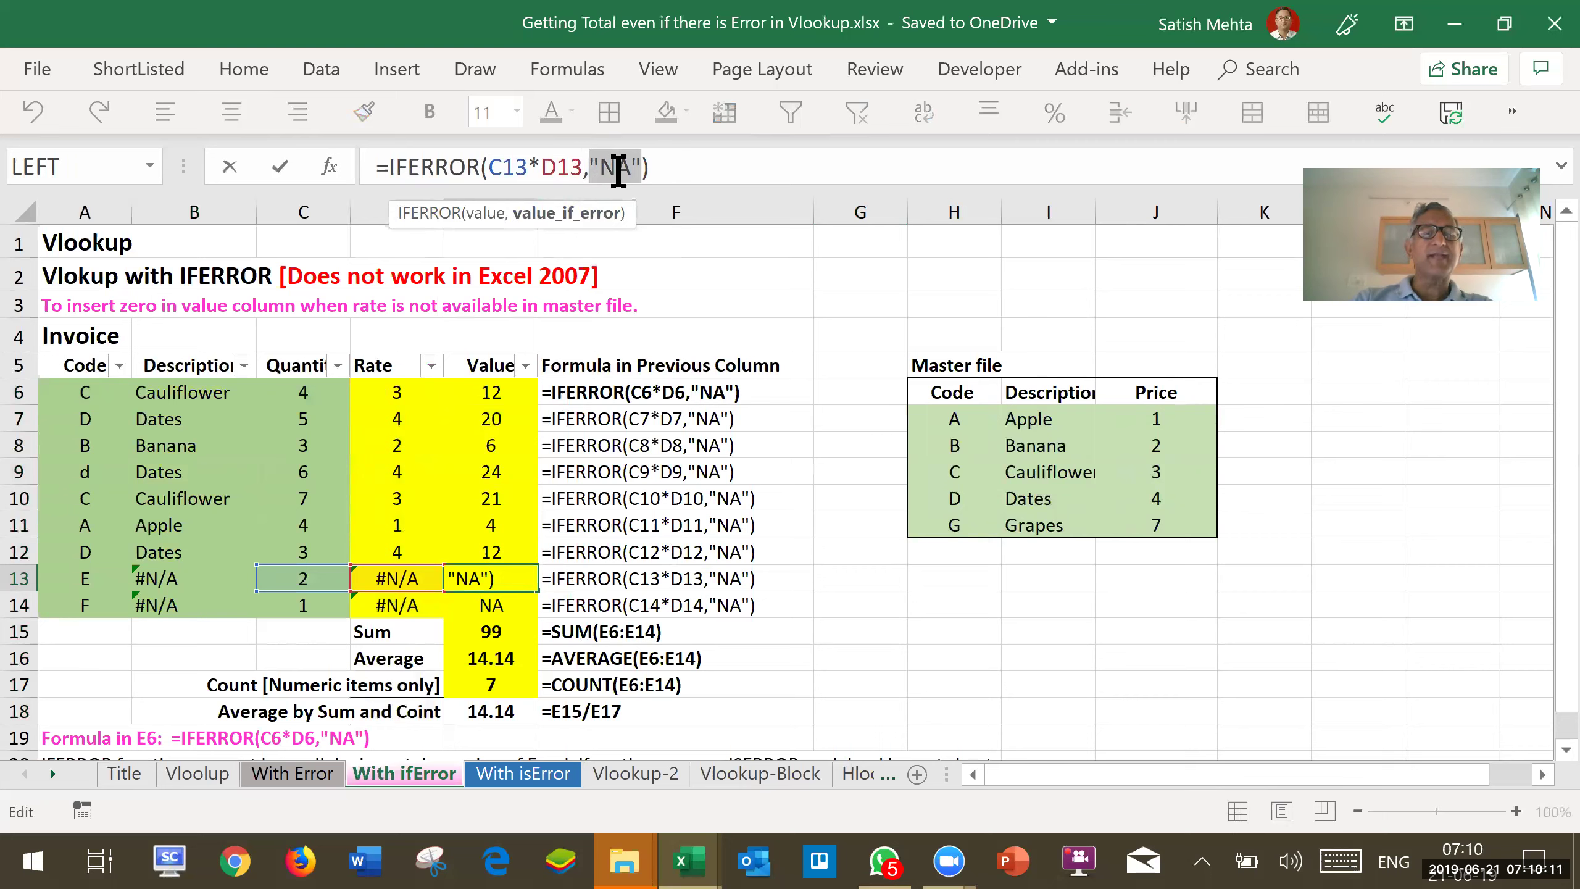
{"action": "key", "text": "Escape"}
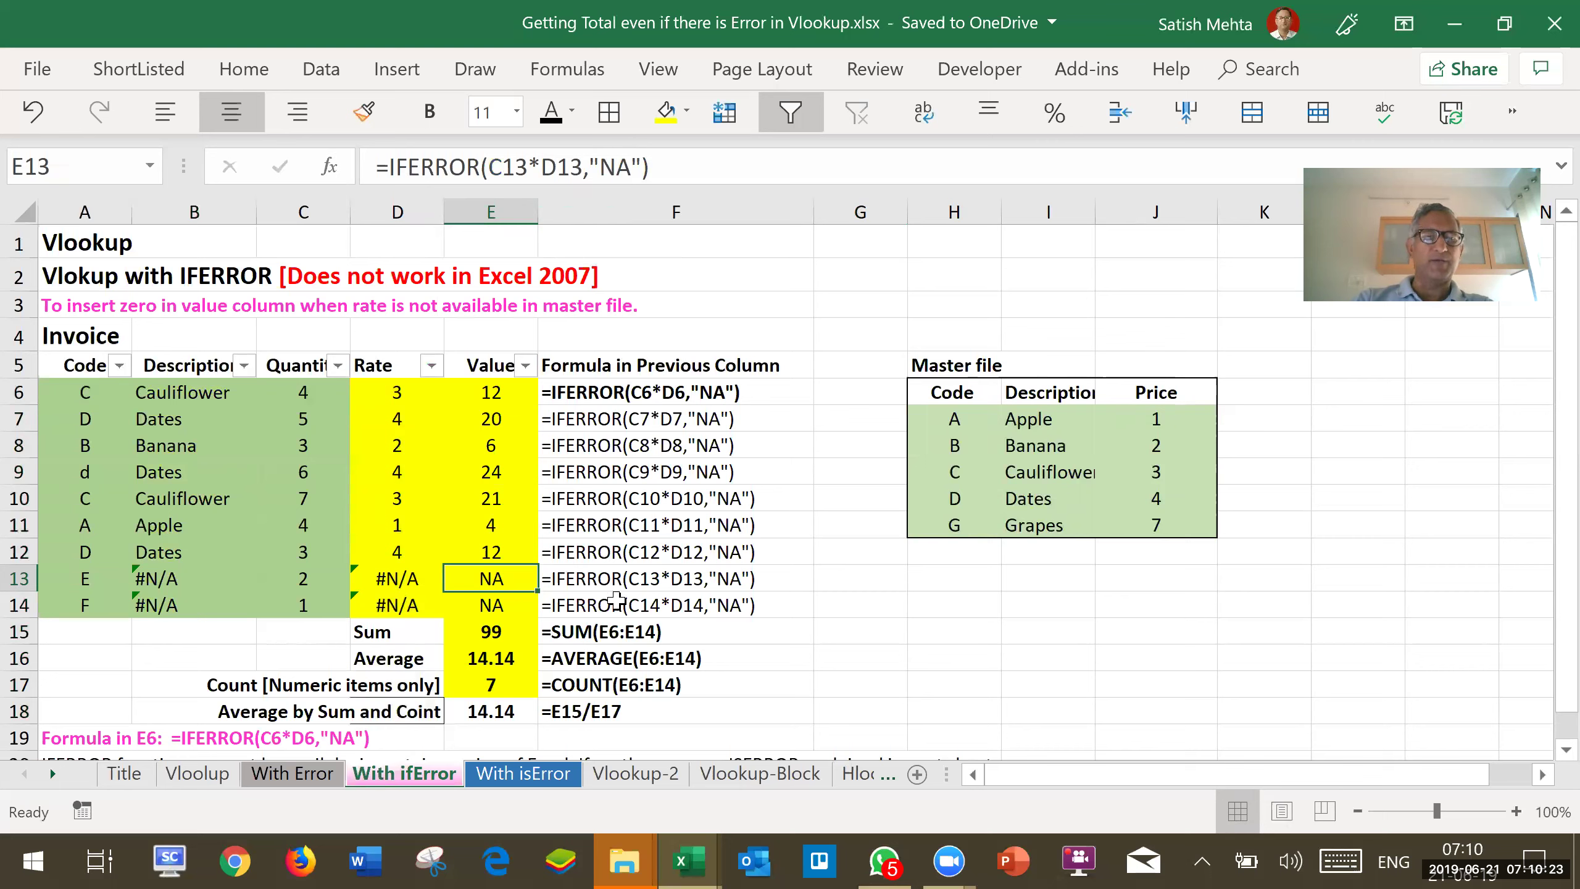
{"action": "left_click", "coordinate": [468, 599]}
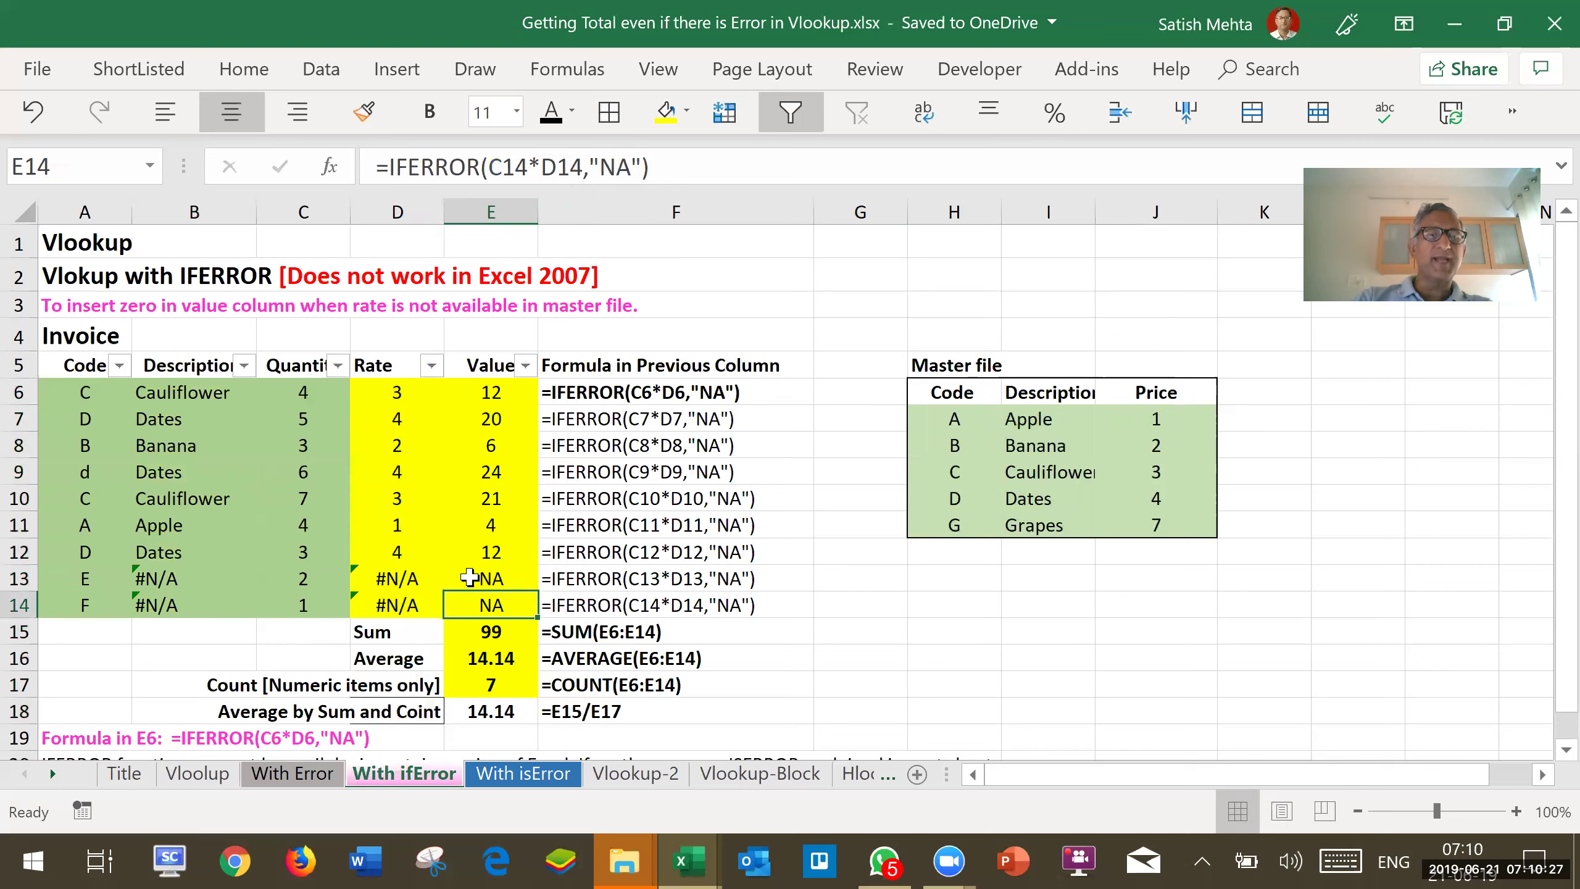
{"action": "key", "text": "Up"}
{"action": "left_click", "coordinate": [467, 606]}
{"action": "left_click", "coordinate": [468, 641]}
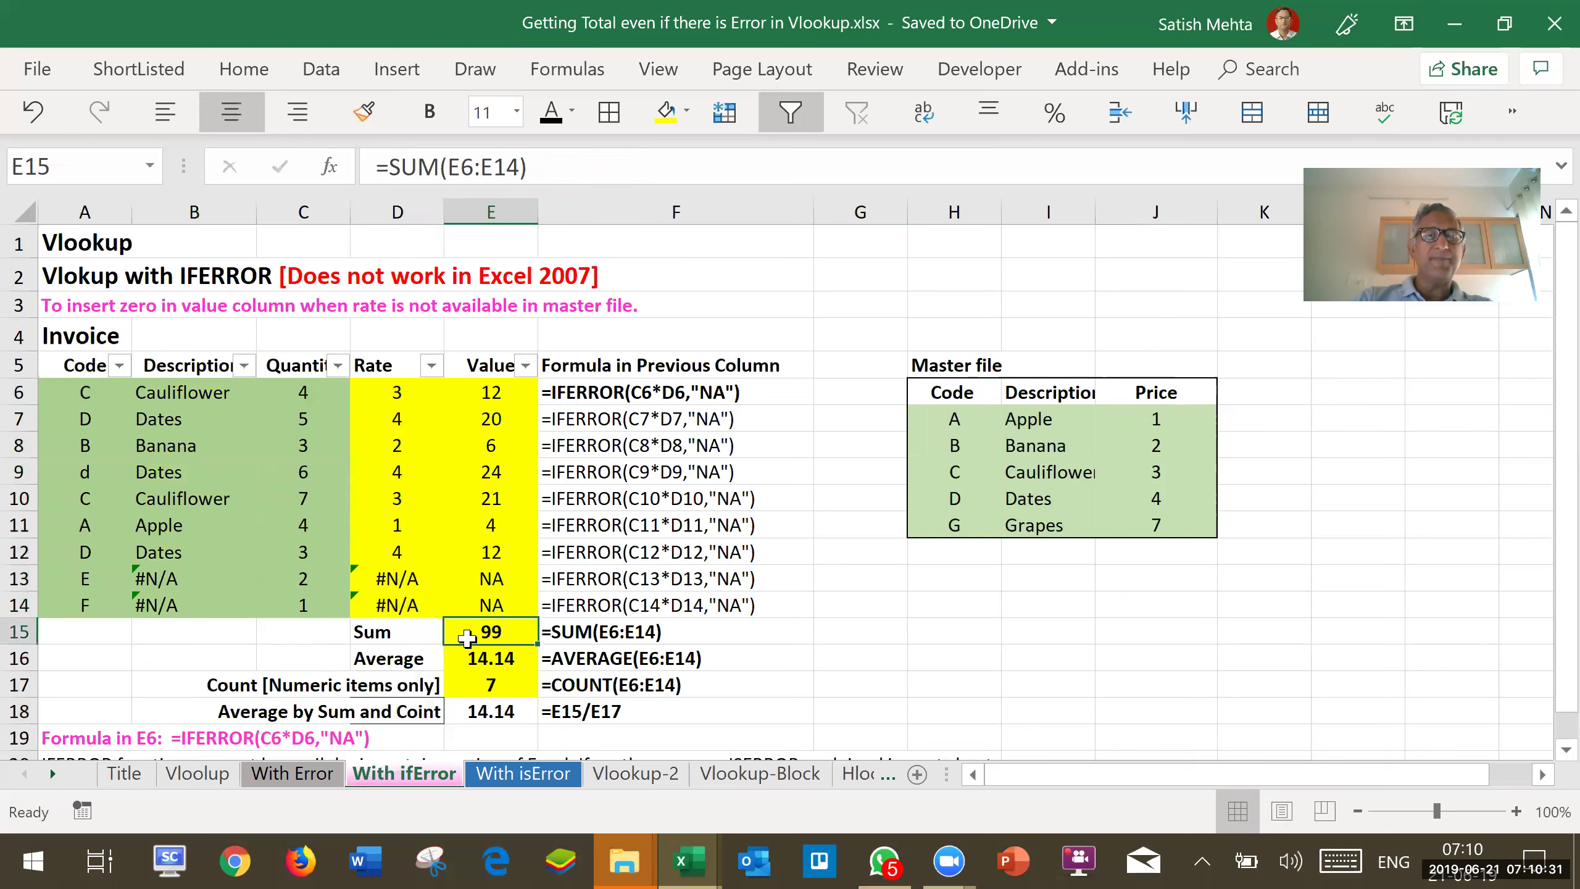
{"action": "left_click_drag", "start_coordinate": [563, 165], "coordinate": [311, 168]}
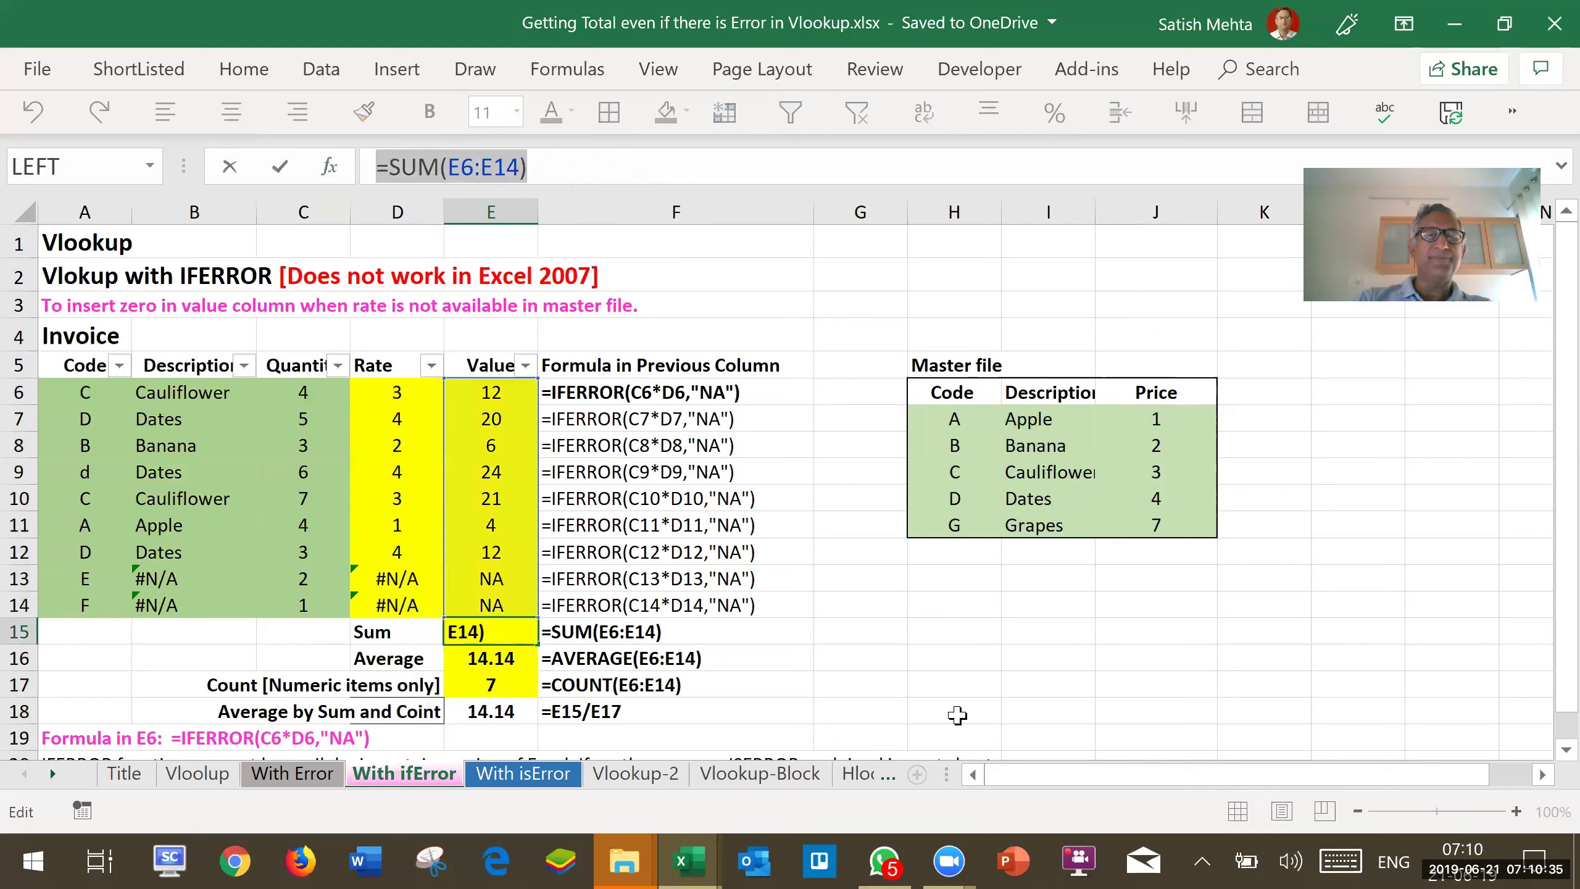
{"action": "key", "text": "Escape"}
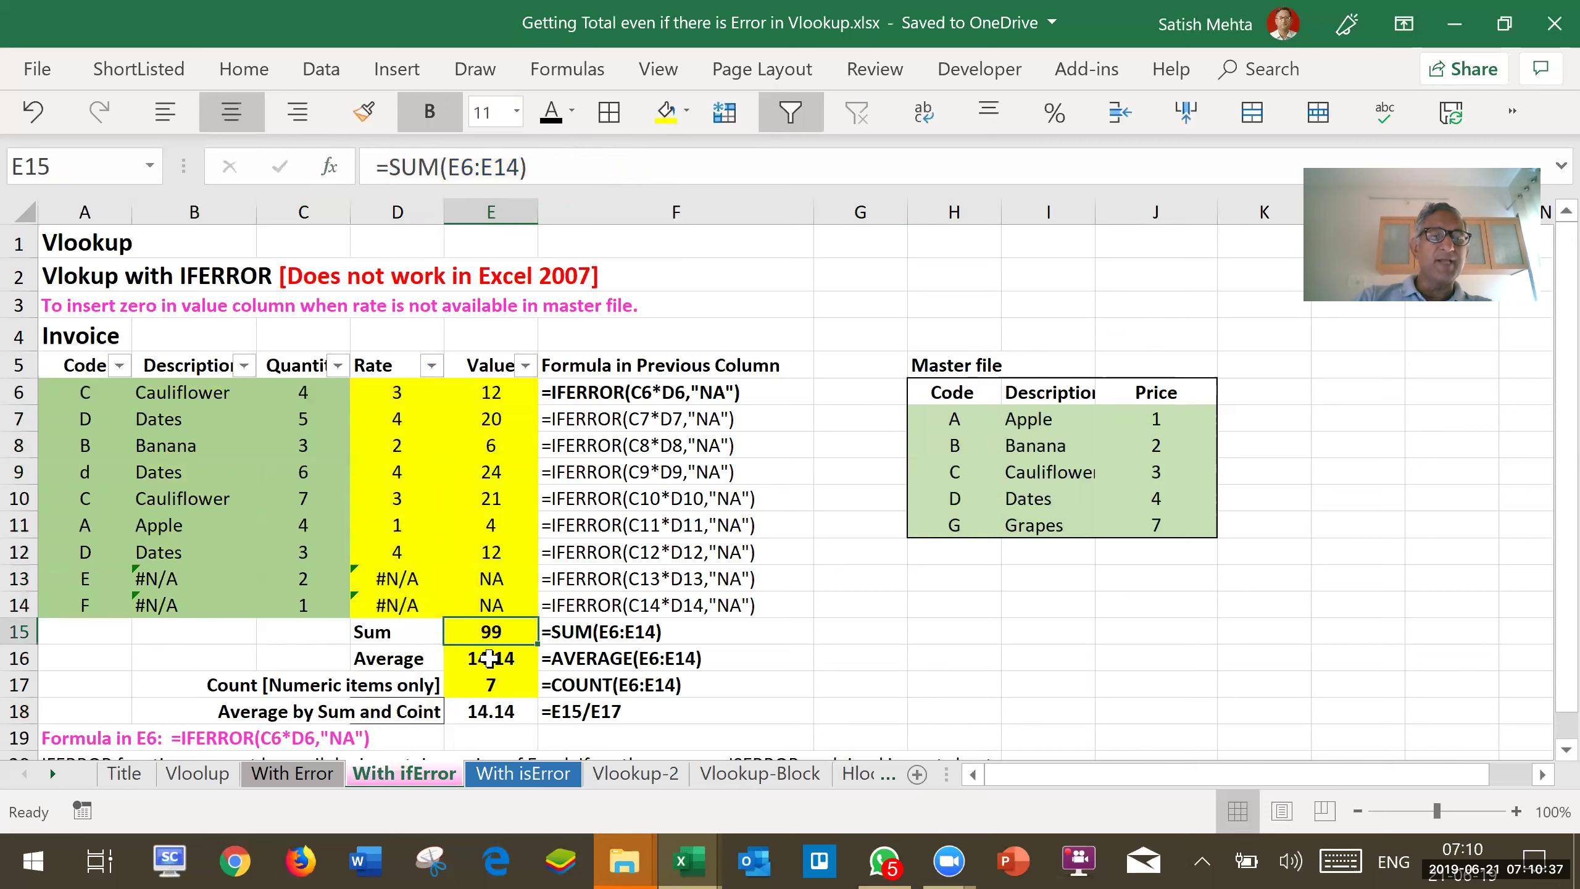
{"action": "left_click", "coordinate": [489, 659]}
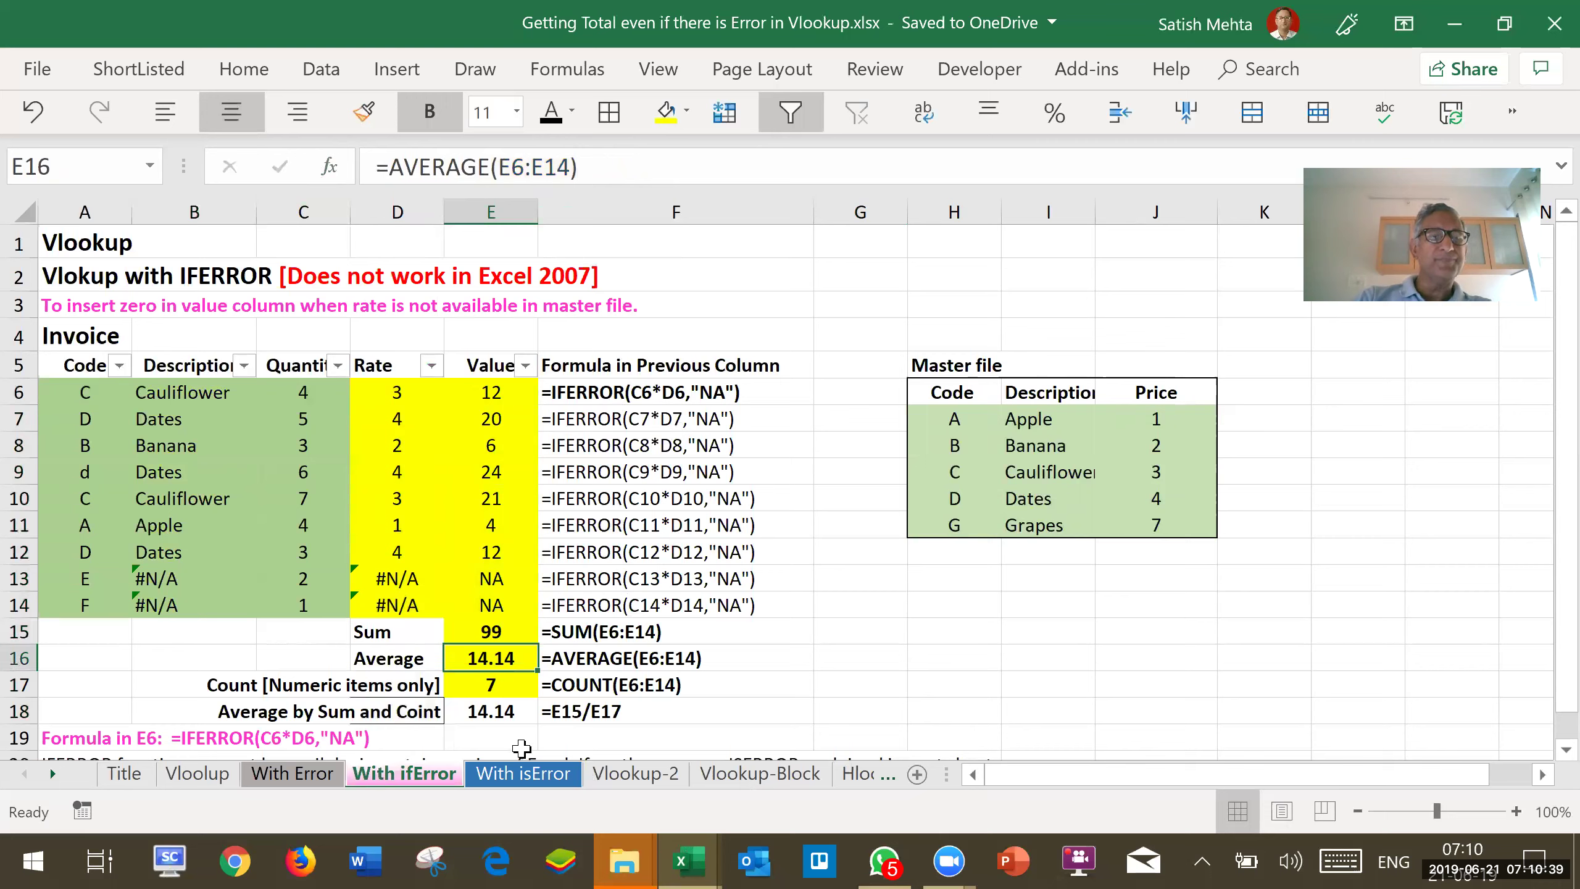
{"action": "left_click", "coordinate": [491, 686]}
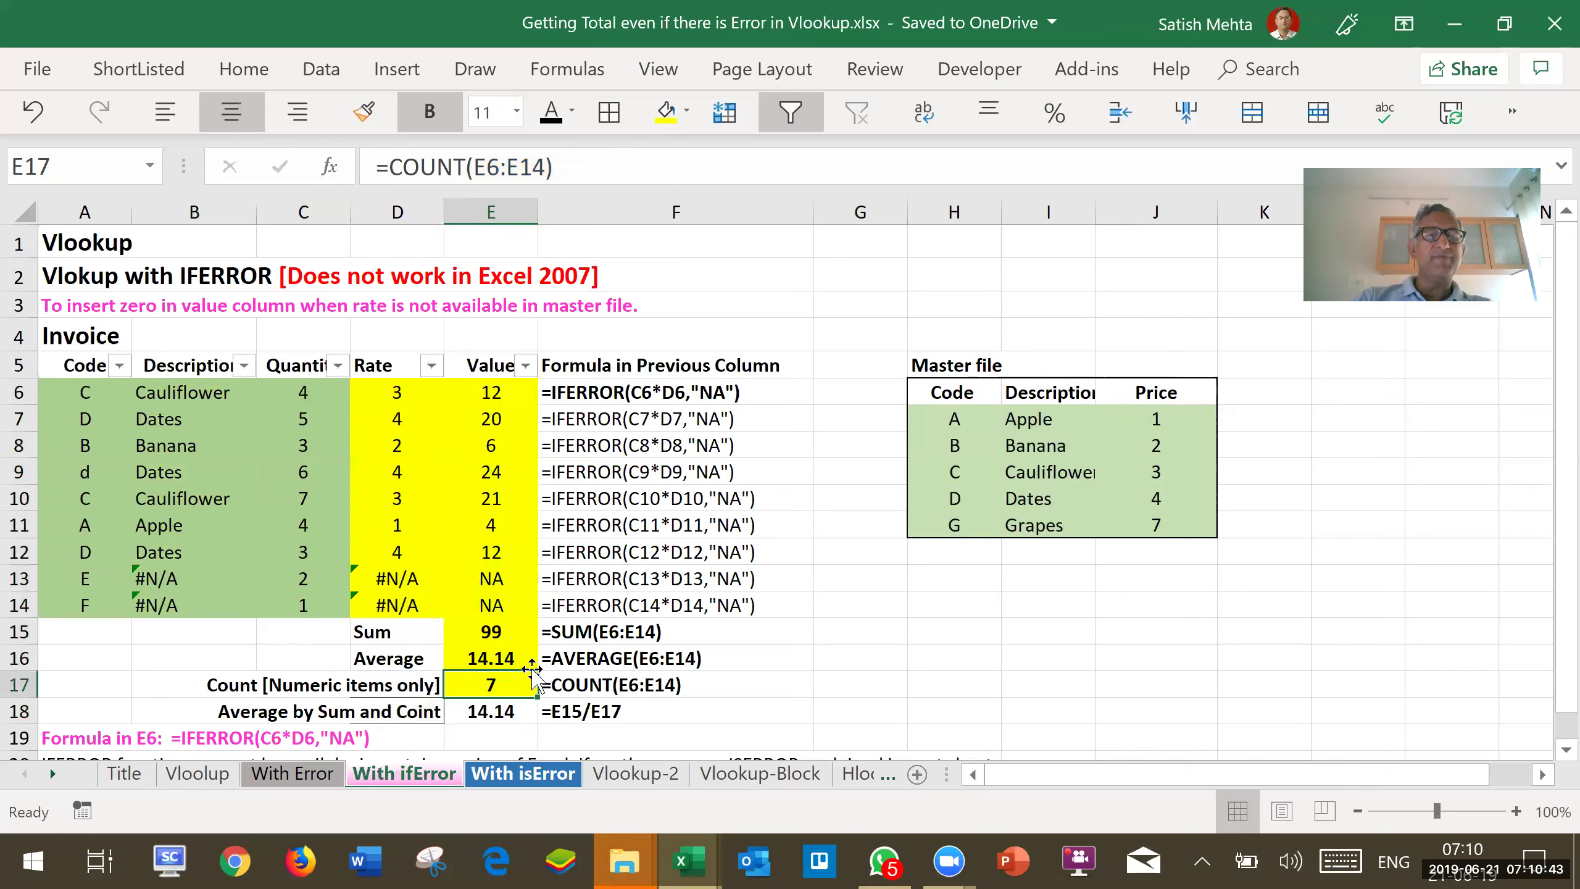
{"action": "left_click", "coordinate": [511, 659]}
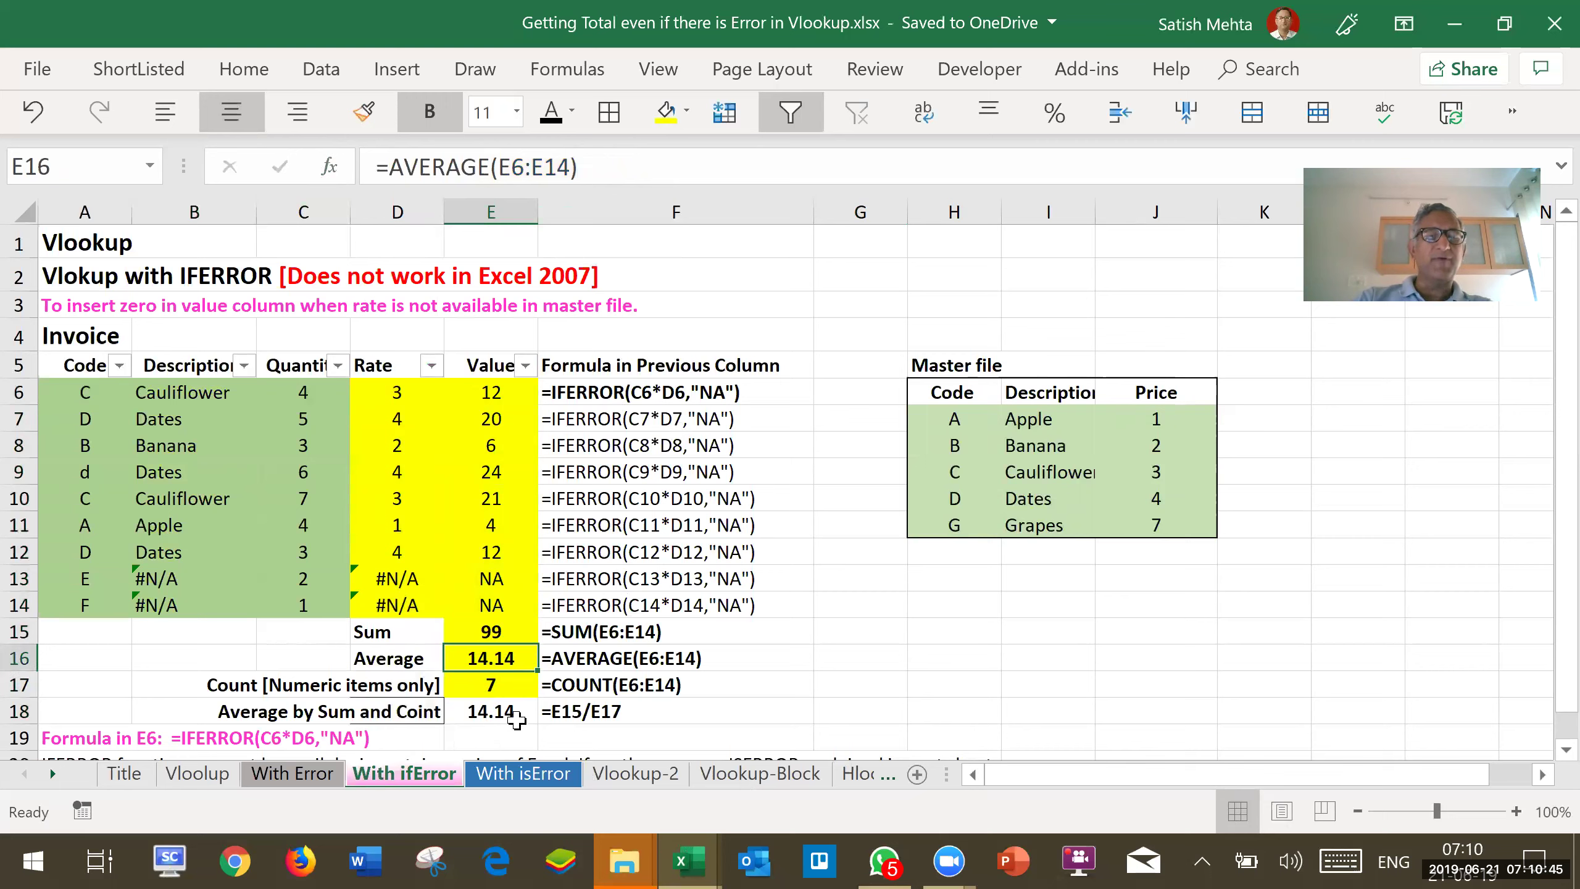
{"action": "left_click", "coordinate": [503, 713]}
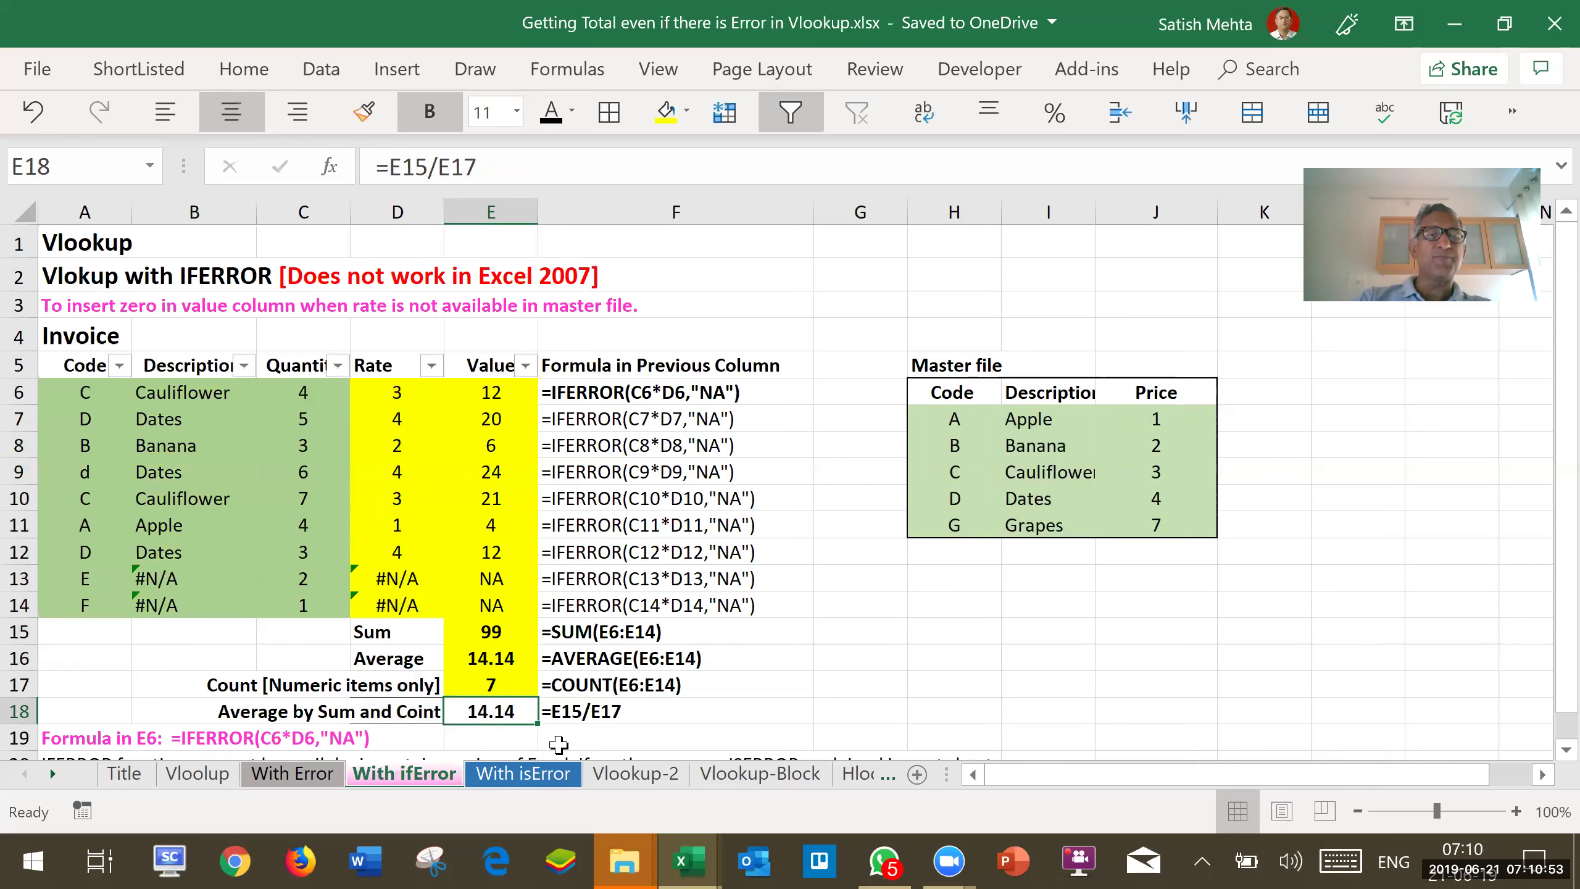
{"action": "left_click", "coordinate": [487, 657]}
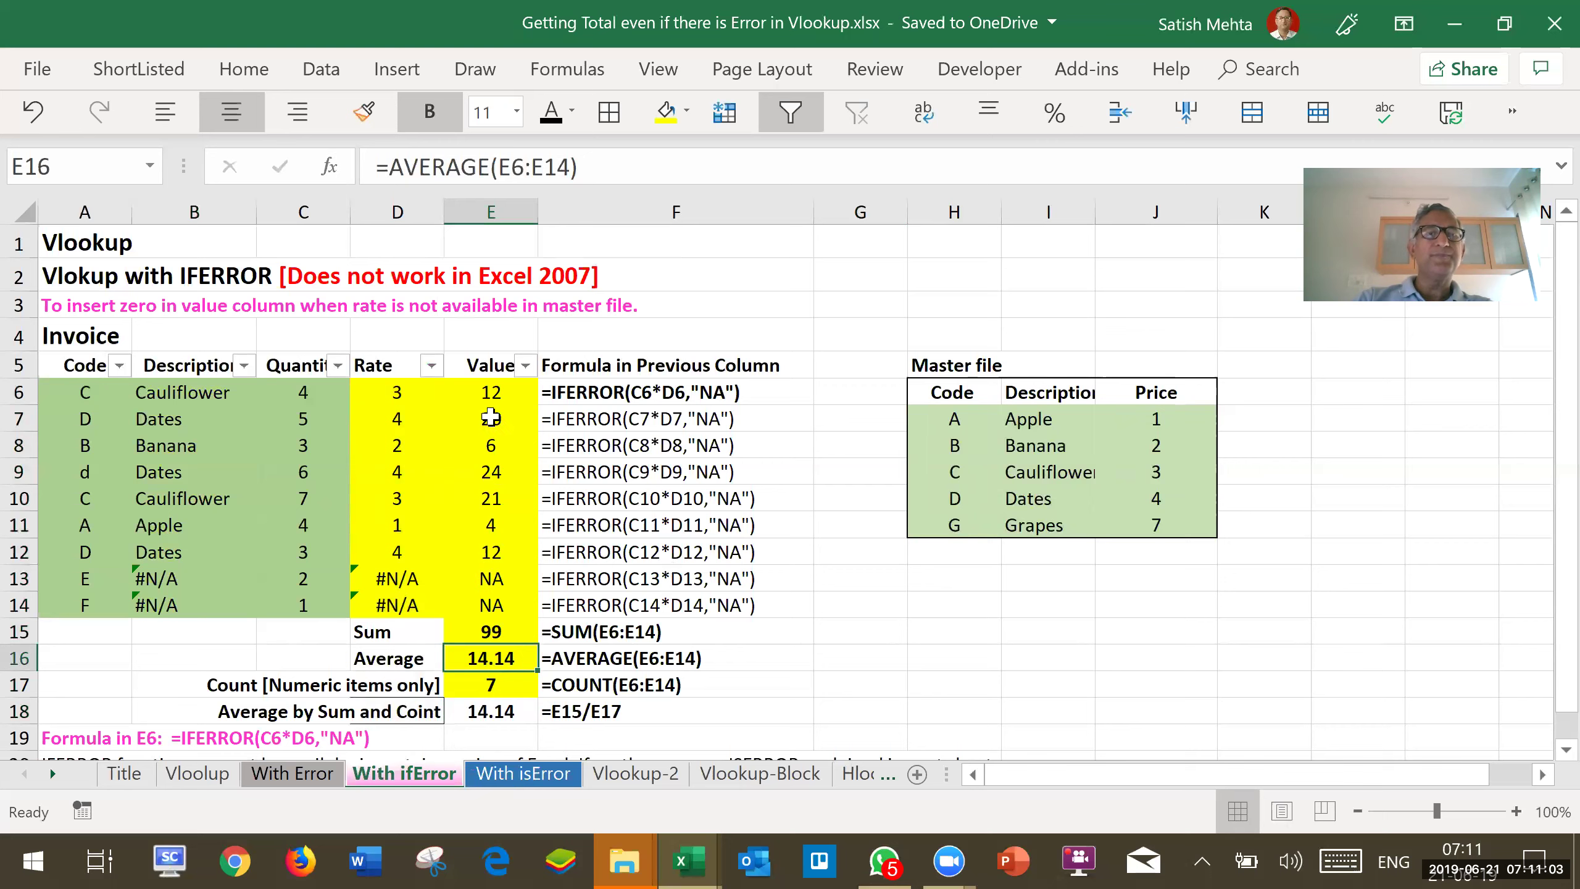
Inspect the IFERROR formula in E6, then move to the With isError sheet
{"action": "left_click", "coordinate": [478, 389]}
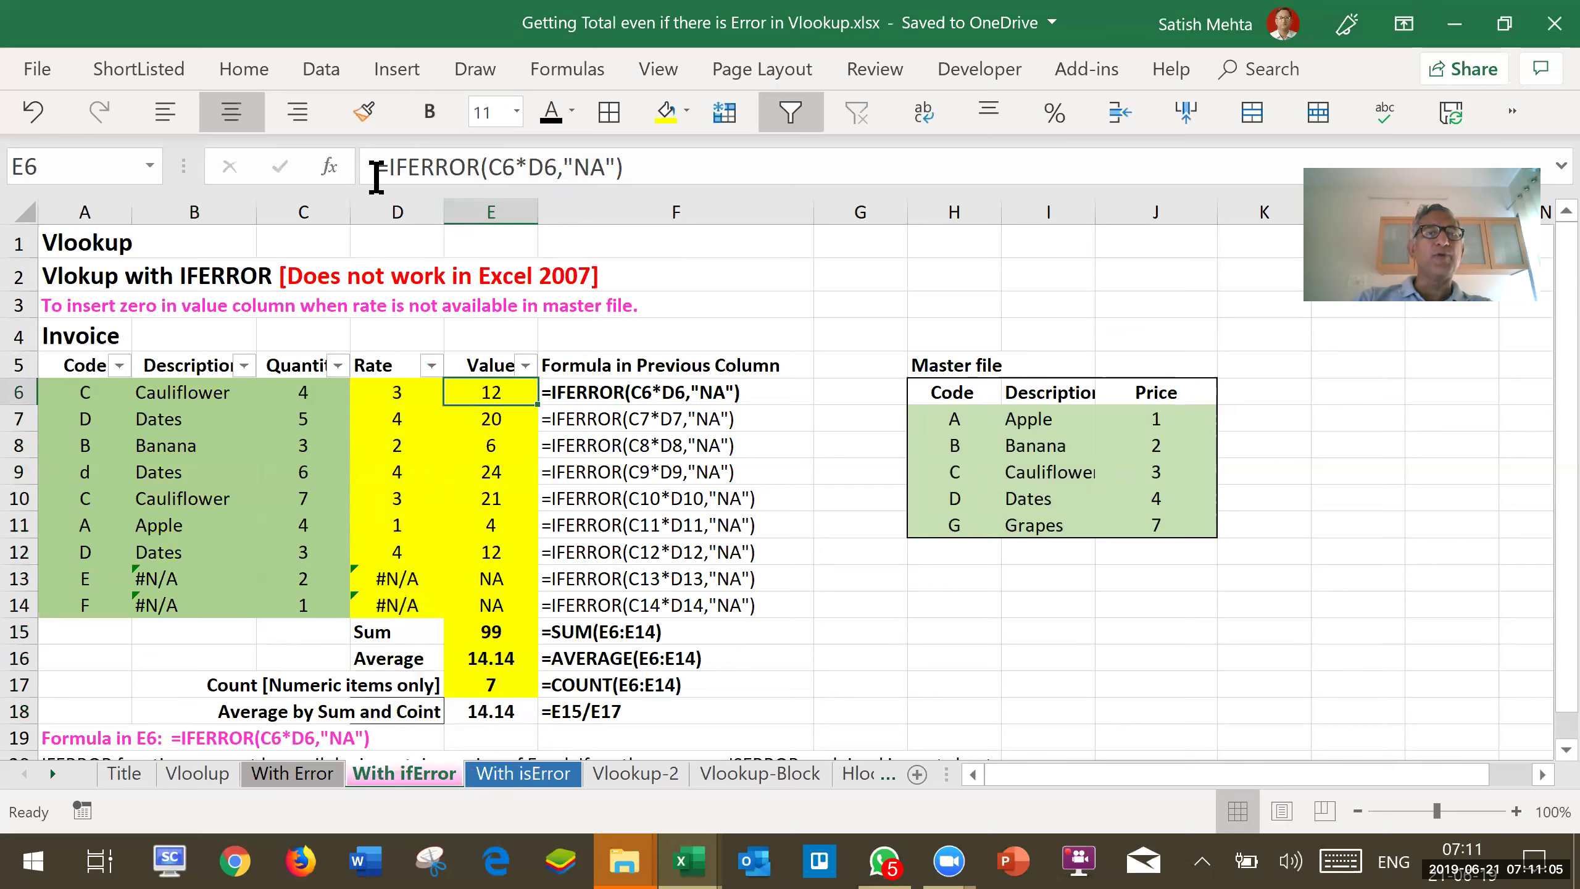
{"action": "left_click_drag", "start_coordinate": [374, 166], "coordinate": [621, 167]}
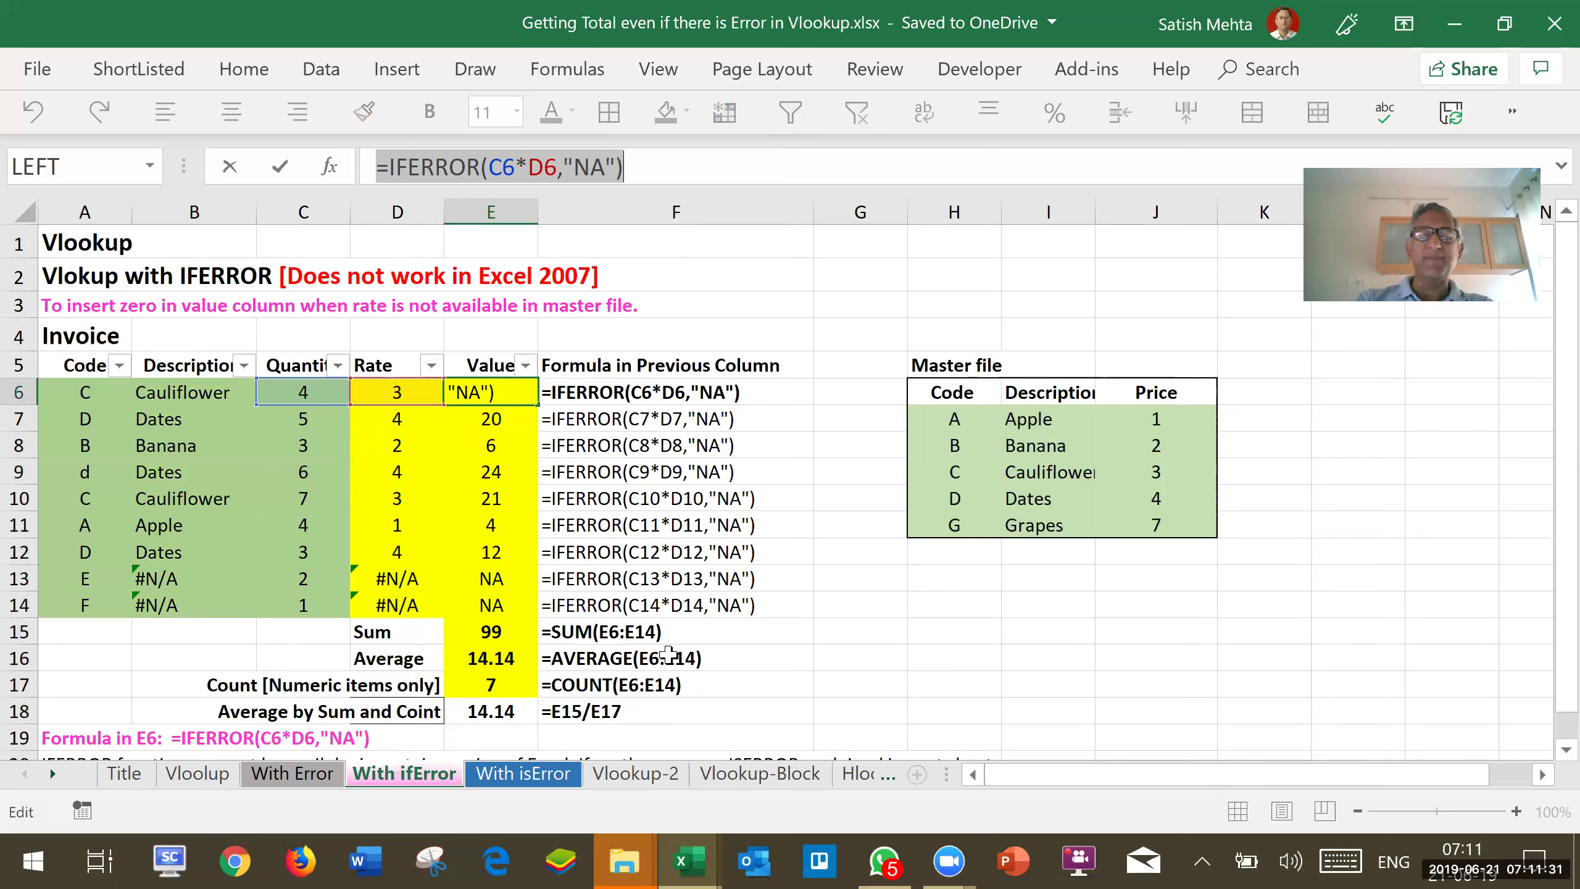
{"action": "left_click", "coordinate": [508, 772]}
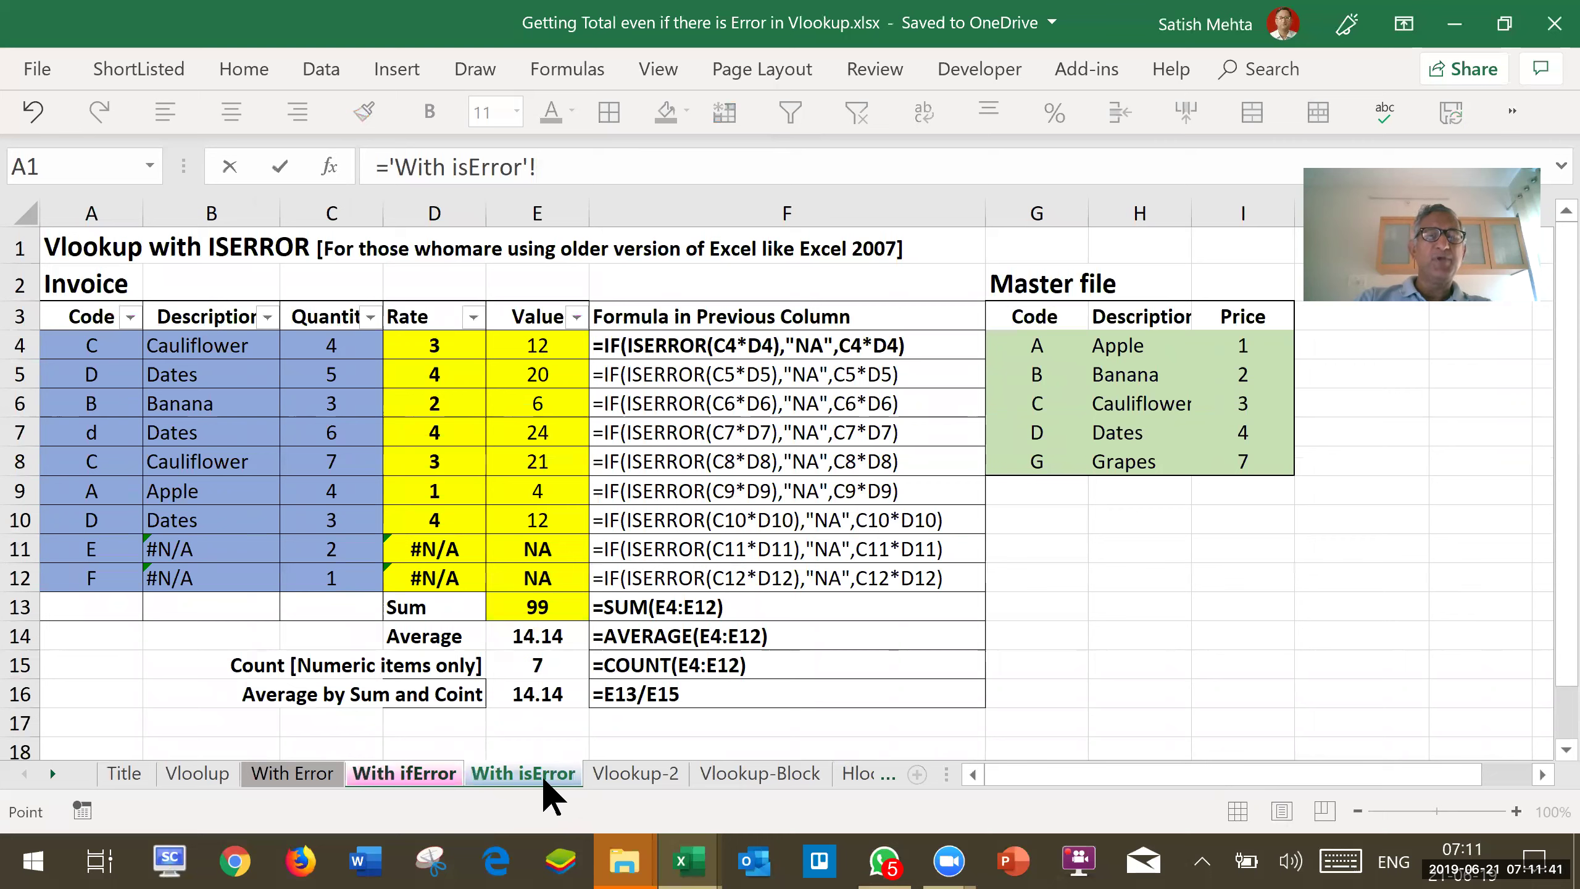
Select E4 on the With isError sheet and open its IF(ISERROR) formula in the formula bar
{"action": "left_click", "coordinate": [522, 348]}
{"action": "key", "text": "Escape"}
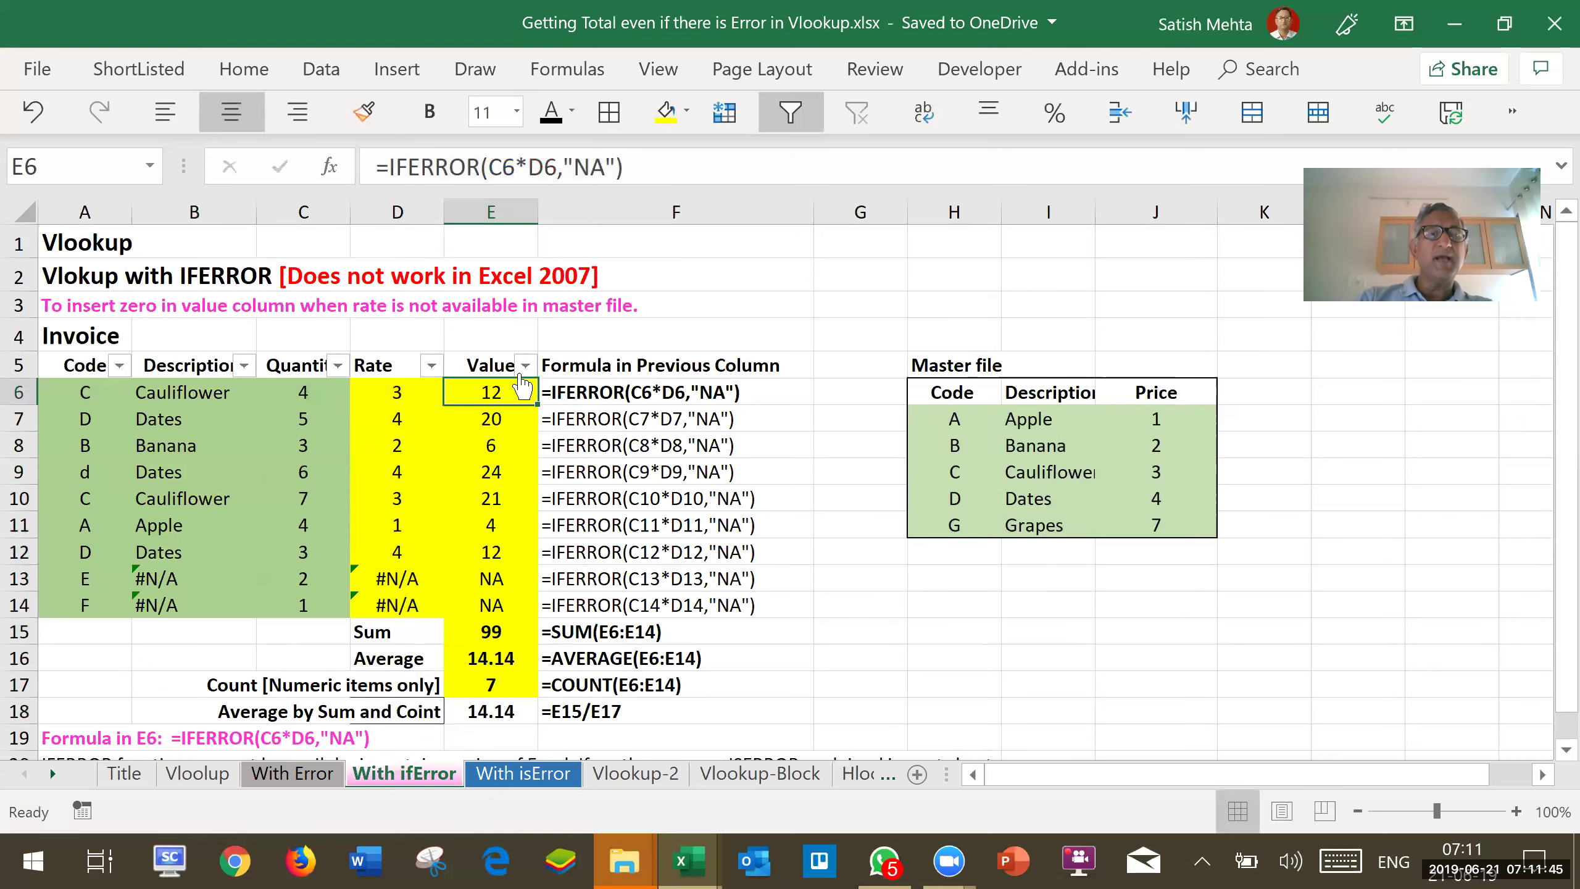
{"action": "left_click", "coordinate": [497, 775]}
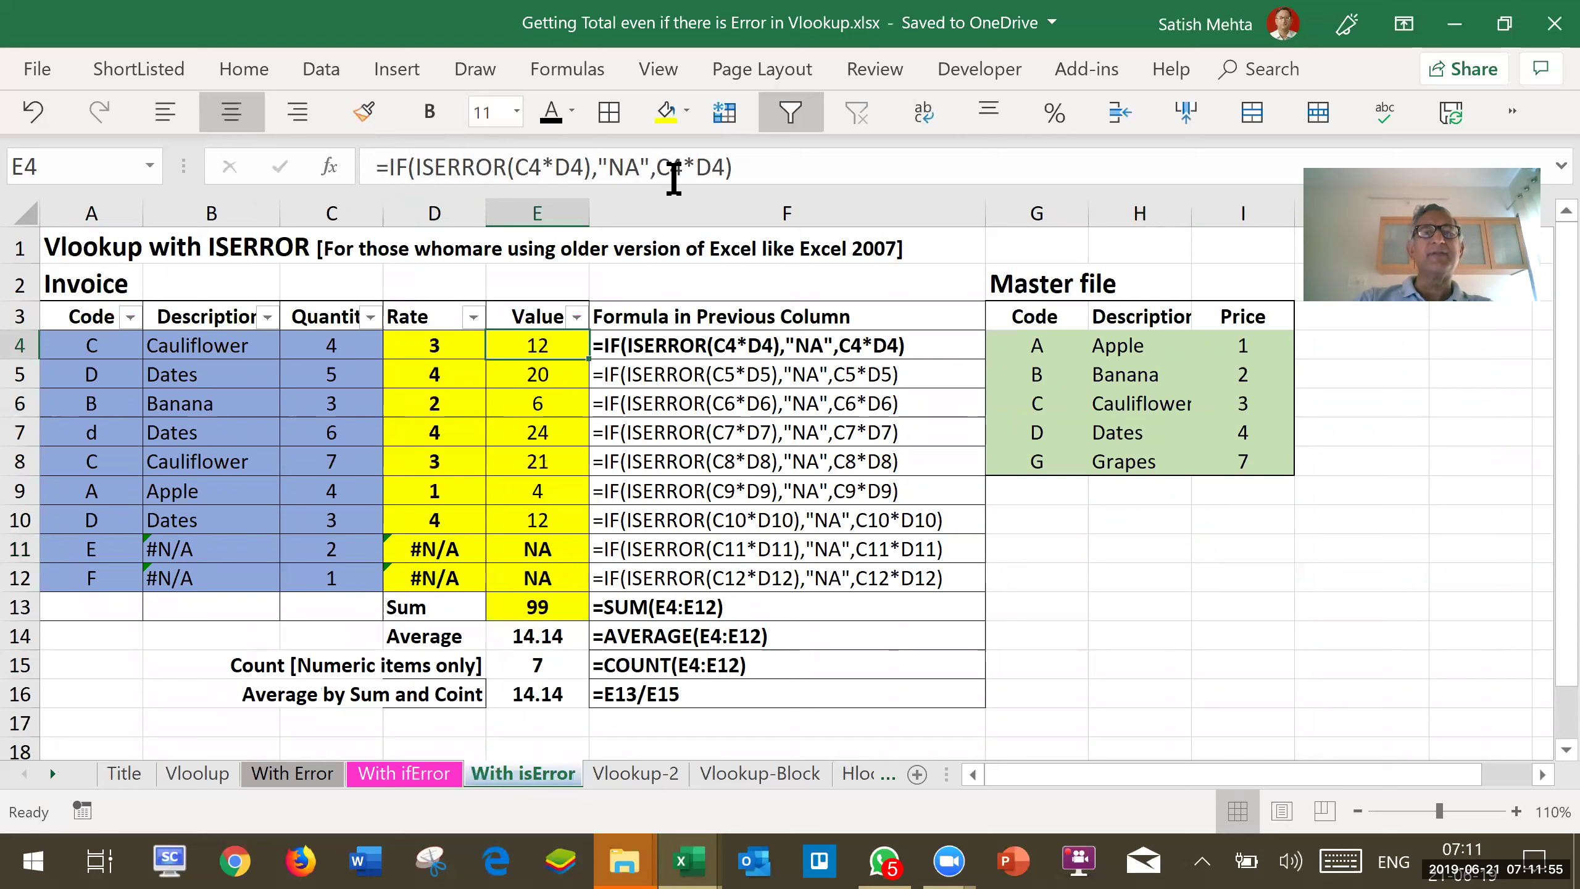
{"action": "left_click_drag", "start_coordinate": [375, 166], "coordinate": [592, 168]}
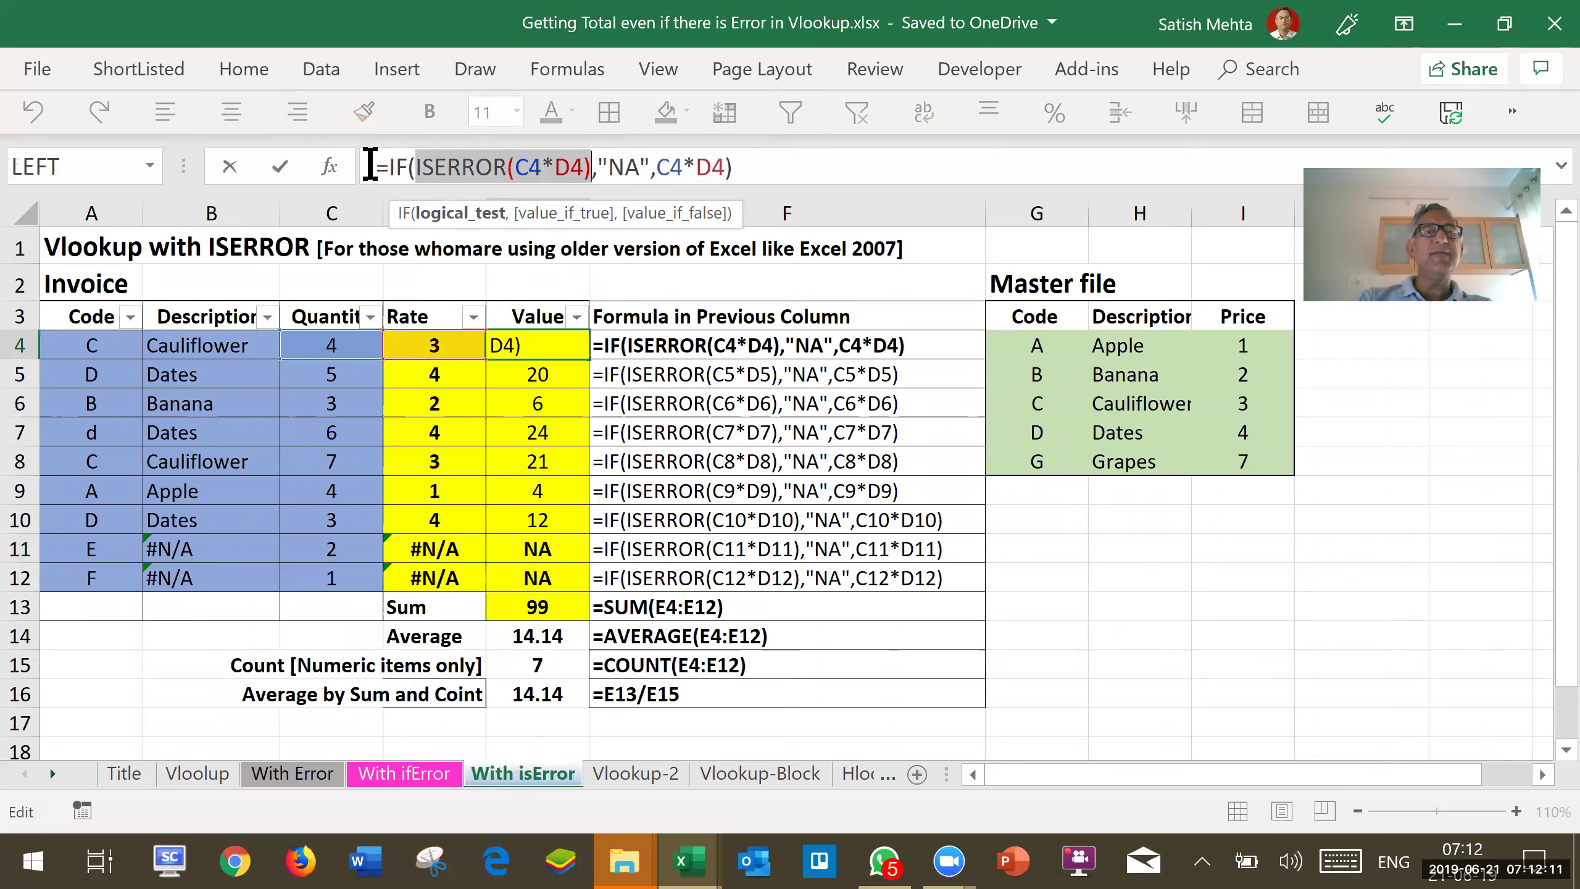
Highlight the formula parts in turn: =IF(, ISERROR(C4*D4), "NA" and the final C4*D4
{"action": "left_click_drag", "start_coordinate": [375, 167], "coordinate": [418, 169]}
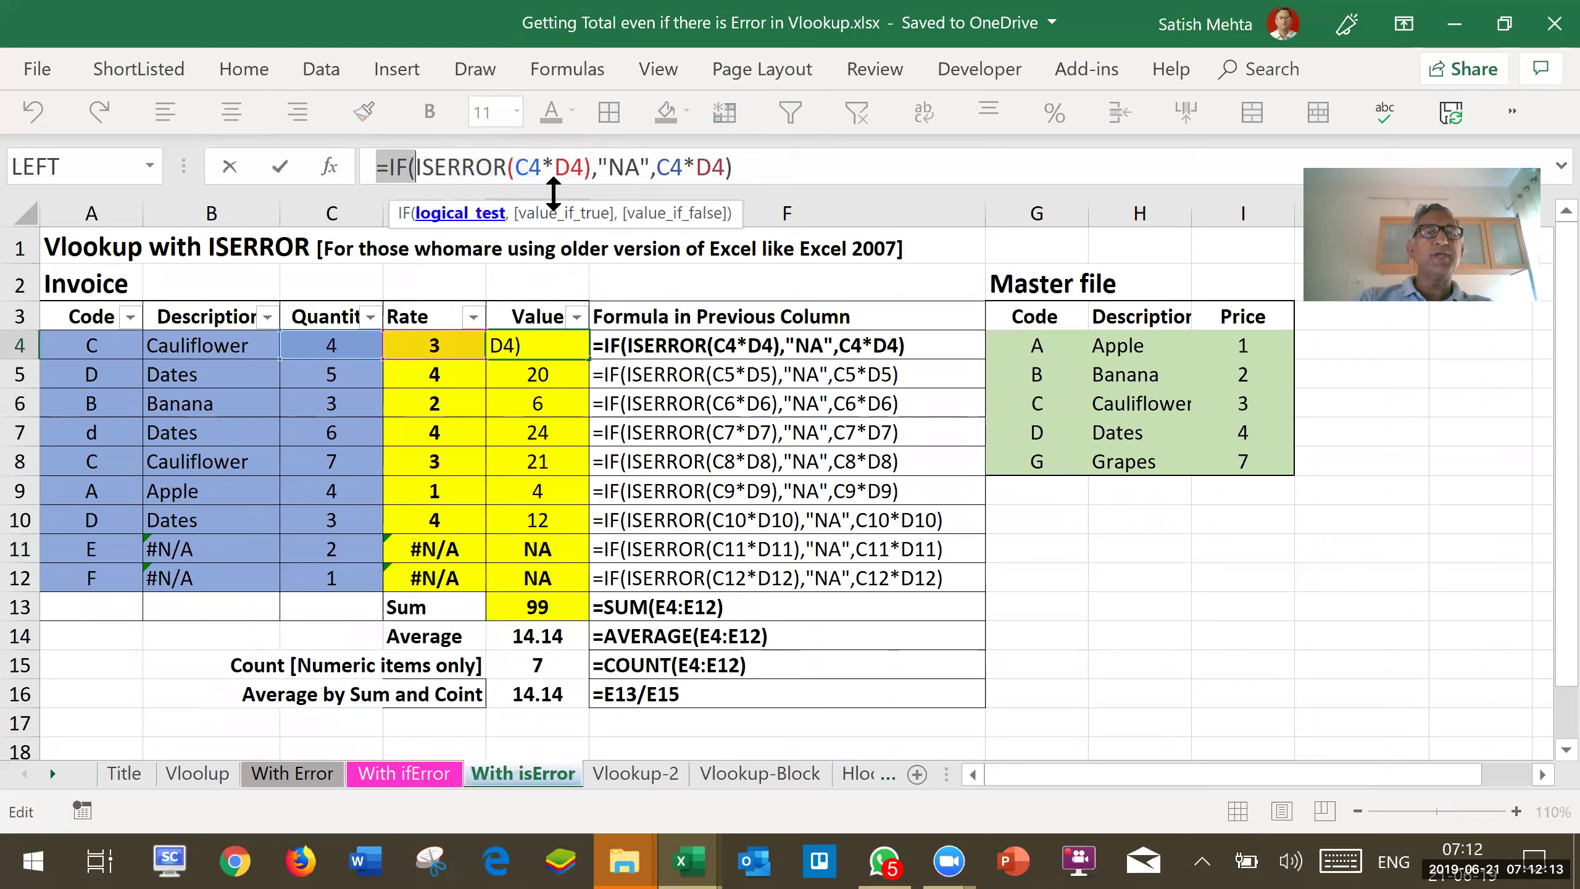
{"action": "left_click_drag", "start_coordinate": [590, 168], "coordinate": [418, 168]}
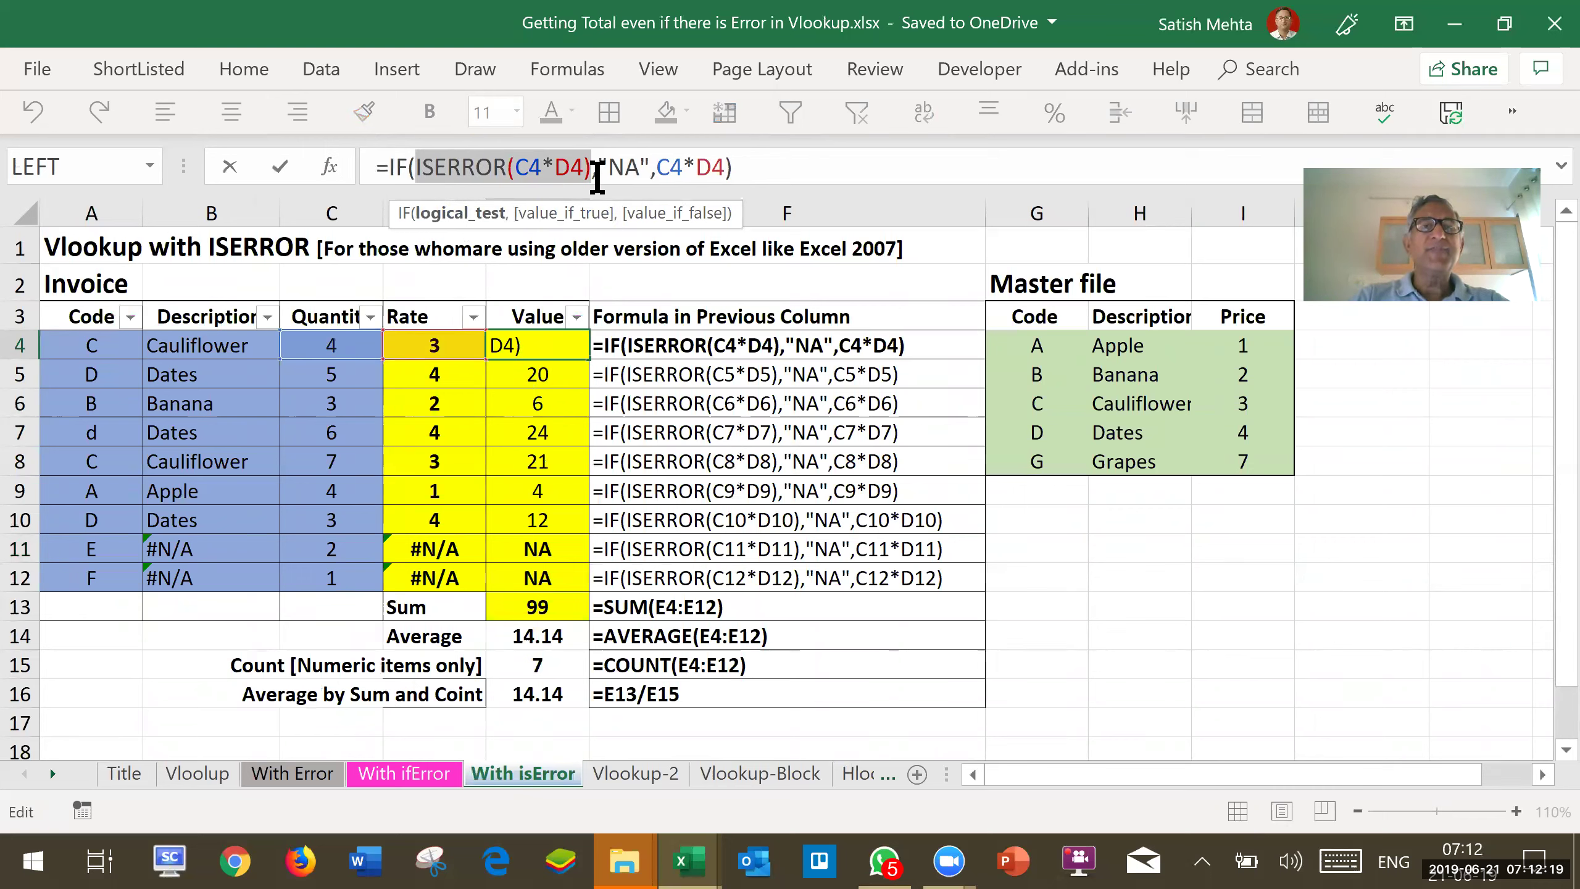
{"action": "left_click_drag", "start_coordinate": [596, 163], "coordinate": [649, 158]}
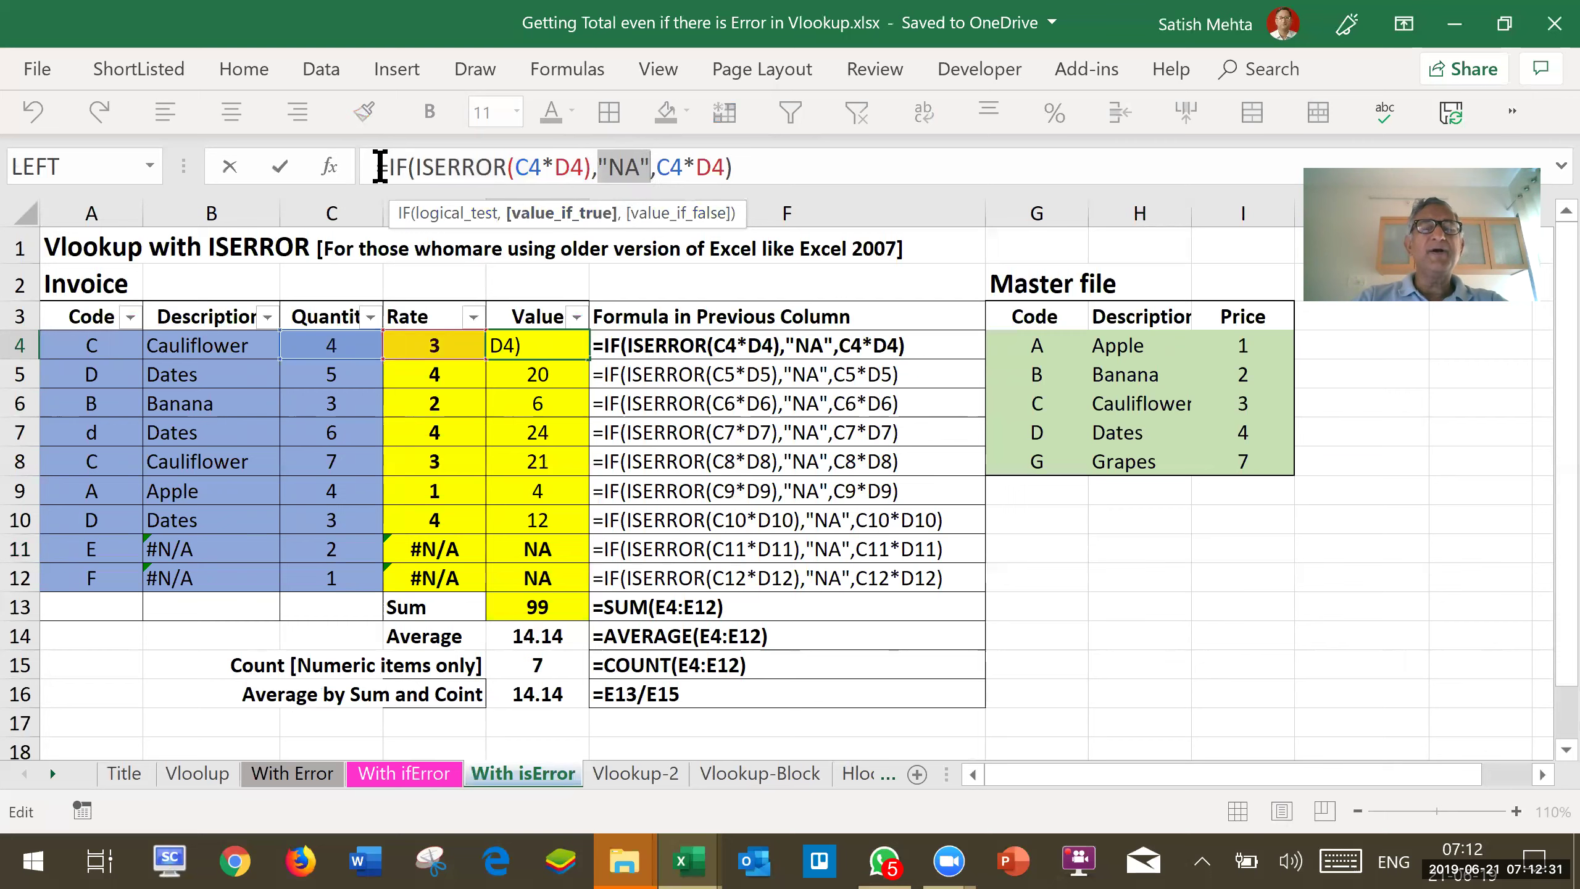
{"action": "left_click", "coordinate": [659, 168]}
{"action": "key", "text": "shift+Right"}
{"action": "key", "text": "shift+Right"}
{"action": "key", "text": "shift+Right"}
{"action": "key", "text": "shift+Right"}
{"action": "key", "text": "shift+Right"}
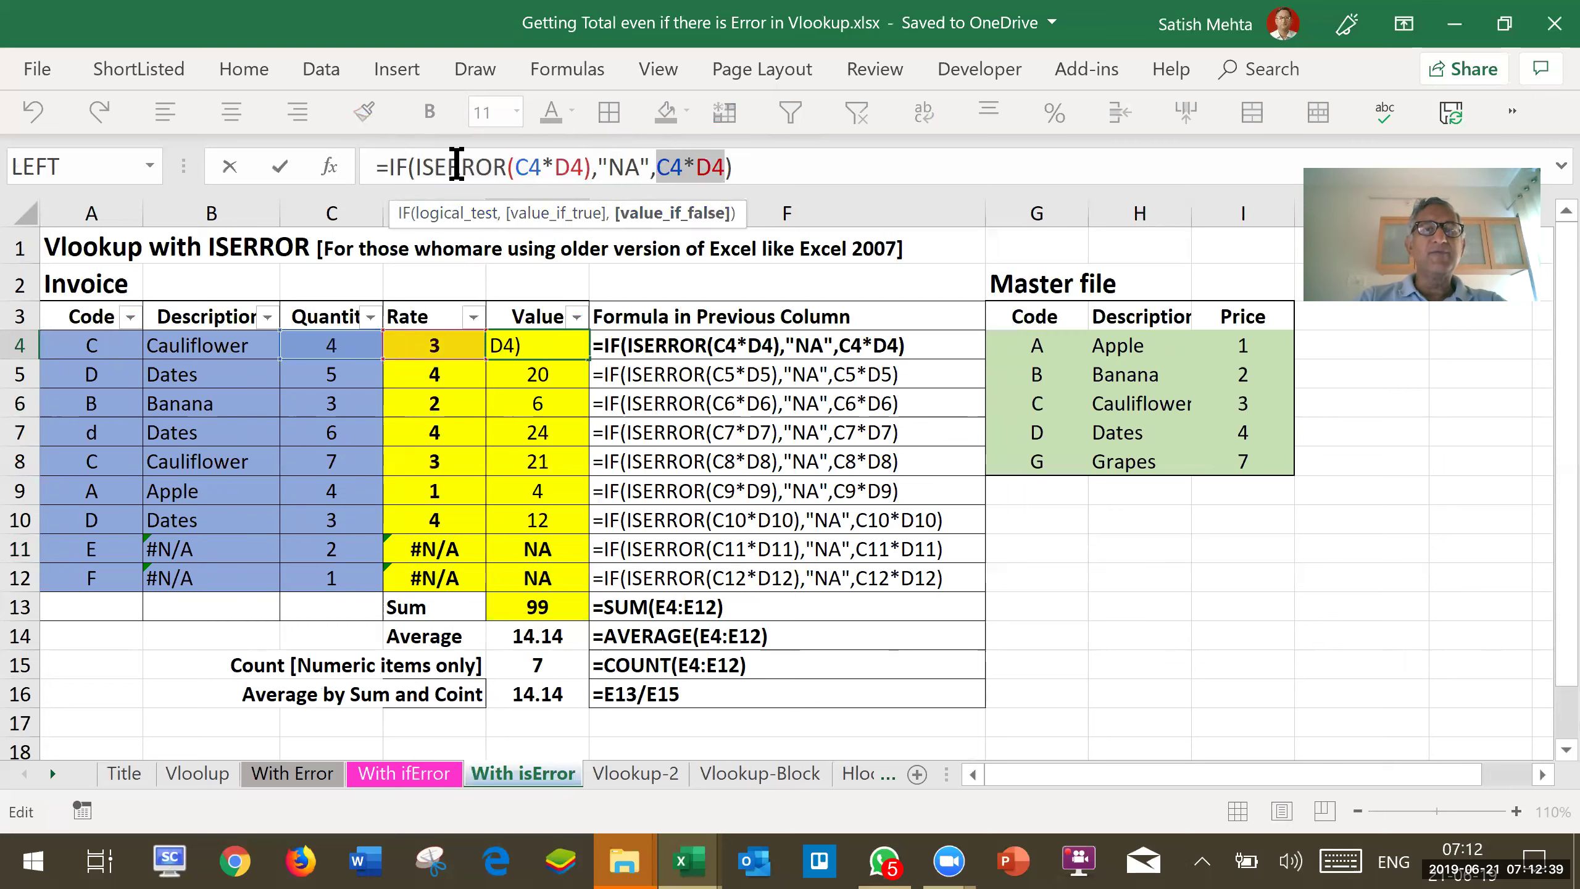
{"action": "left_click_drag", "start_coordinate": [514, 166], "coordinate": [583, 168]}
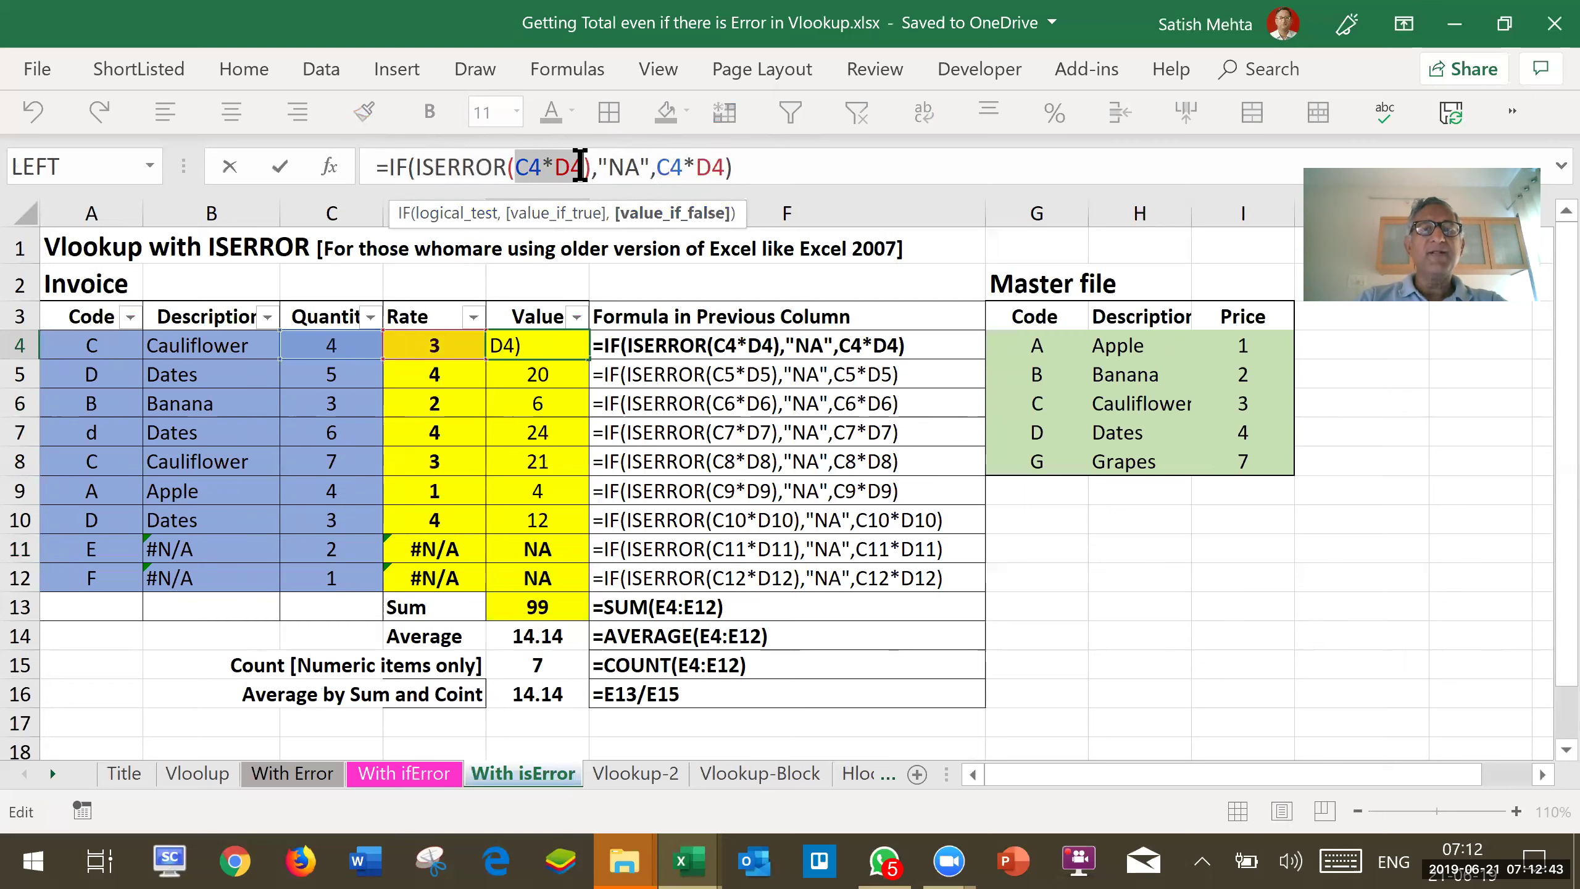
{"action": "left_click", "coordinate": [651, 167]}
{"action": "key", "text": "shift+Right"}
{"action": "key", "text": "shift+Right"}
{"action": "key", "text": "shift+Right"}
{"action": "key", "text": "shift+Right"}
{"action": "key", "text": "shift+Right"}
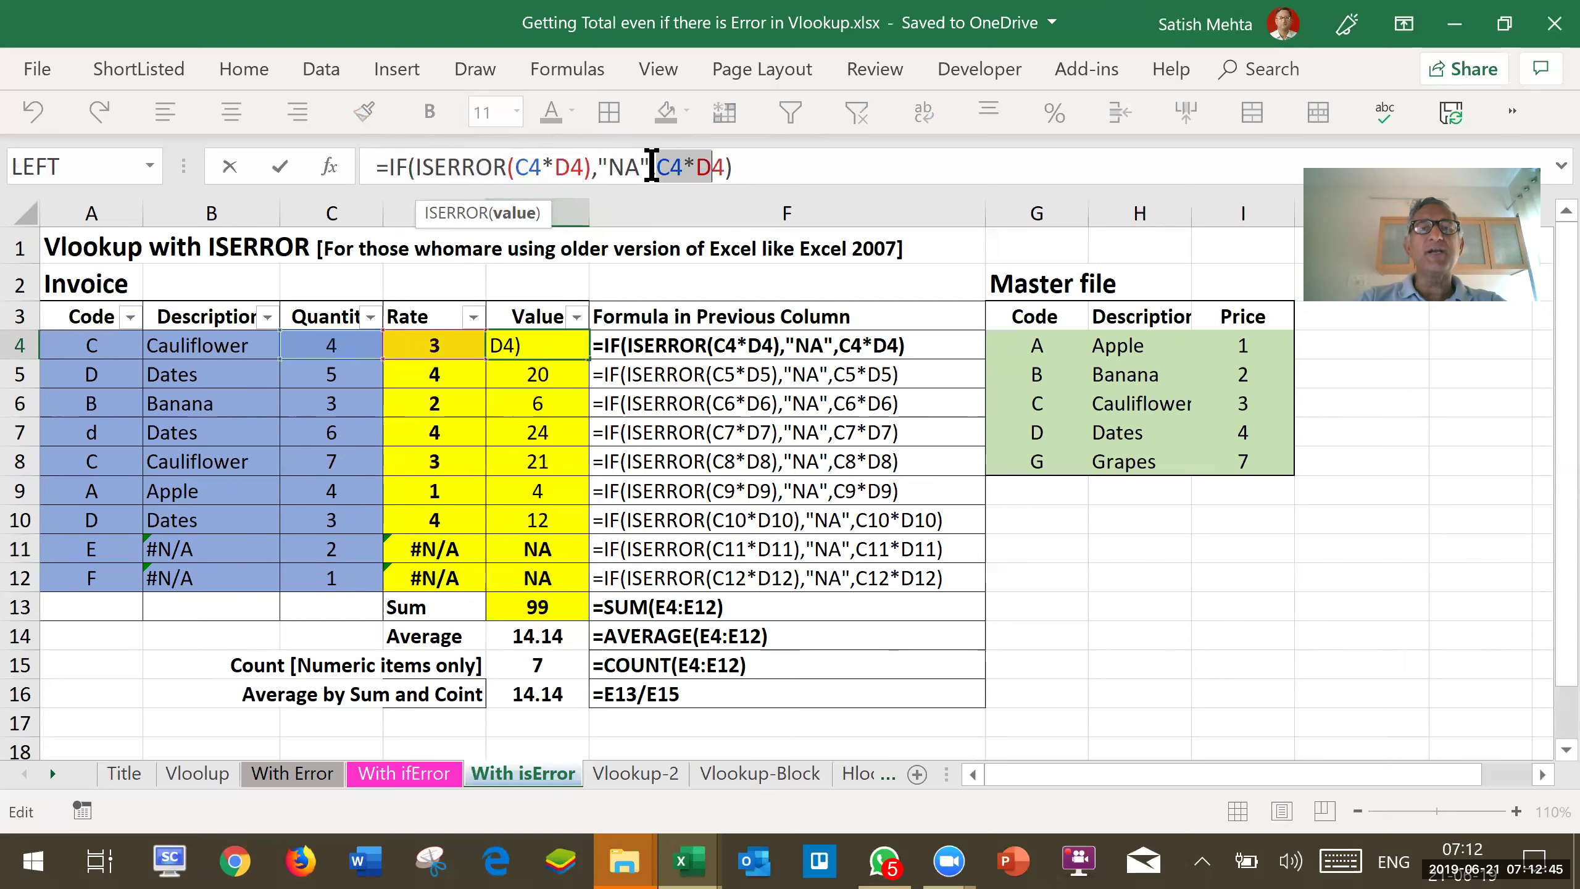
{"action": "left_click", "coordinate": [682, 177]}
{"action": "key", "text": "shift+Right"}
{"action": "key", "text": "shift+Right"}
{"action": "key", "text": "shift+Right"}
{"action": "key", "text": "shift+Right"}
{"action": "key", "text": "shift+Right"}
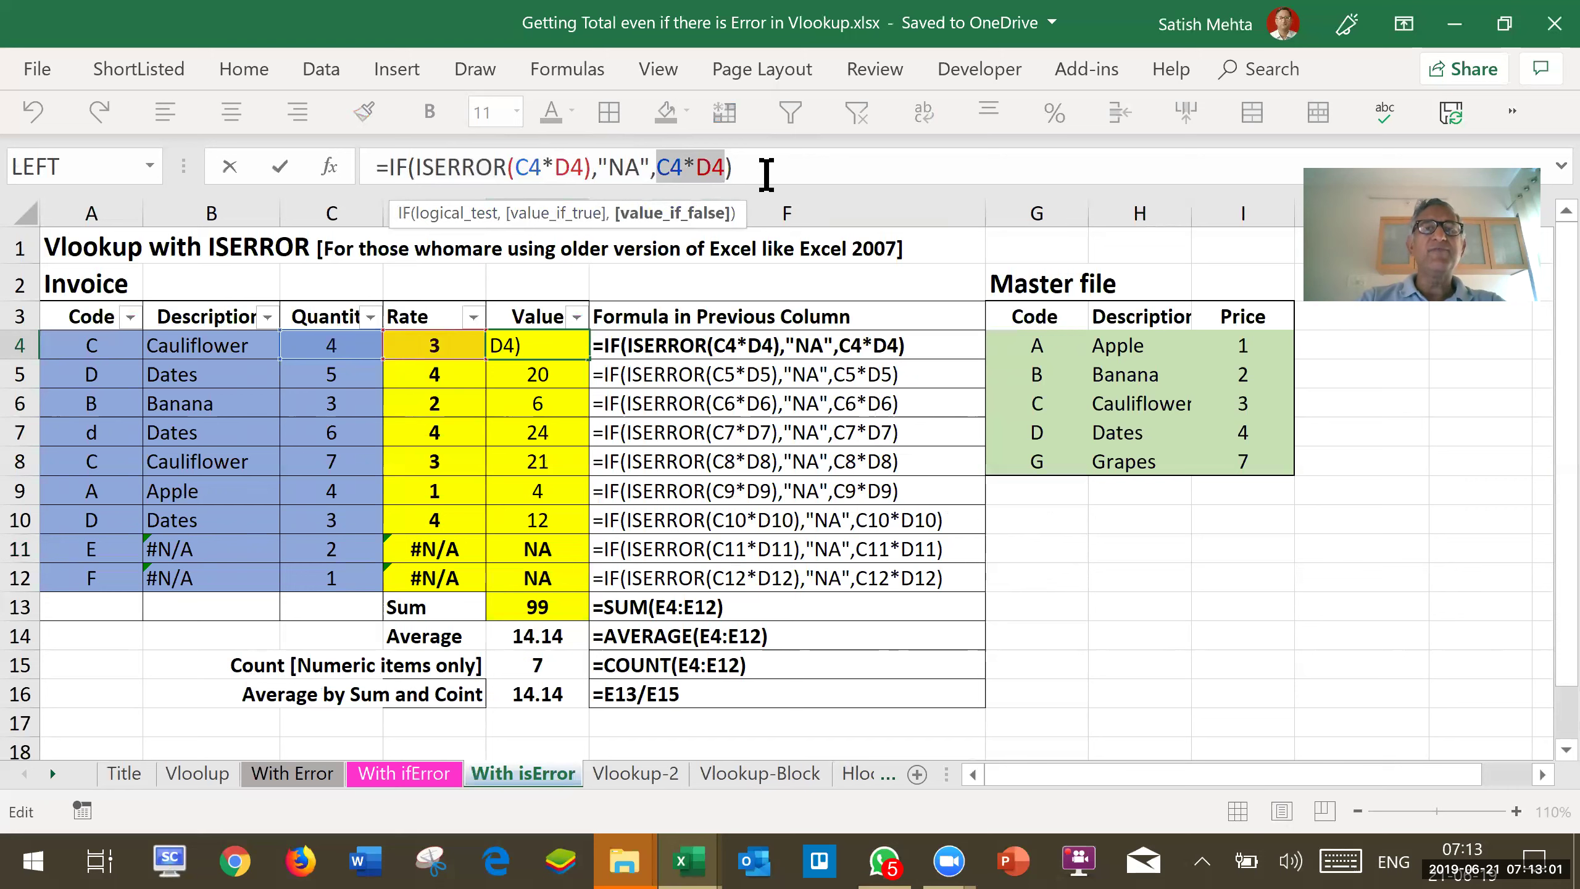
Leave E4's formula unchanged, then review the NA cells E11:E12 and the SUM and AVERAGE totals in E13:E14
{"action": "left_click_drag", "start_coordinate": [766, 174], "coordinate": [365, 167]}
{"action": "key", "text": "Escape"}
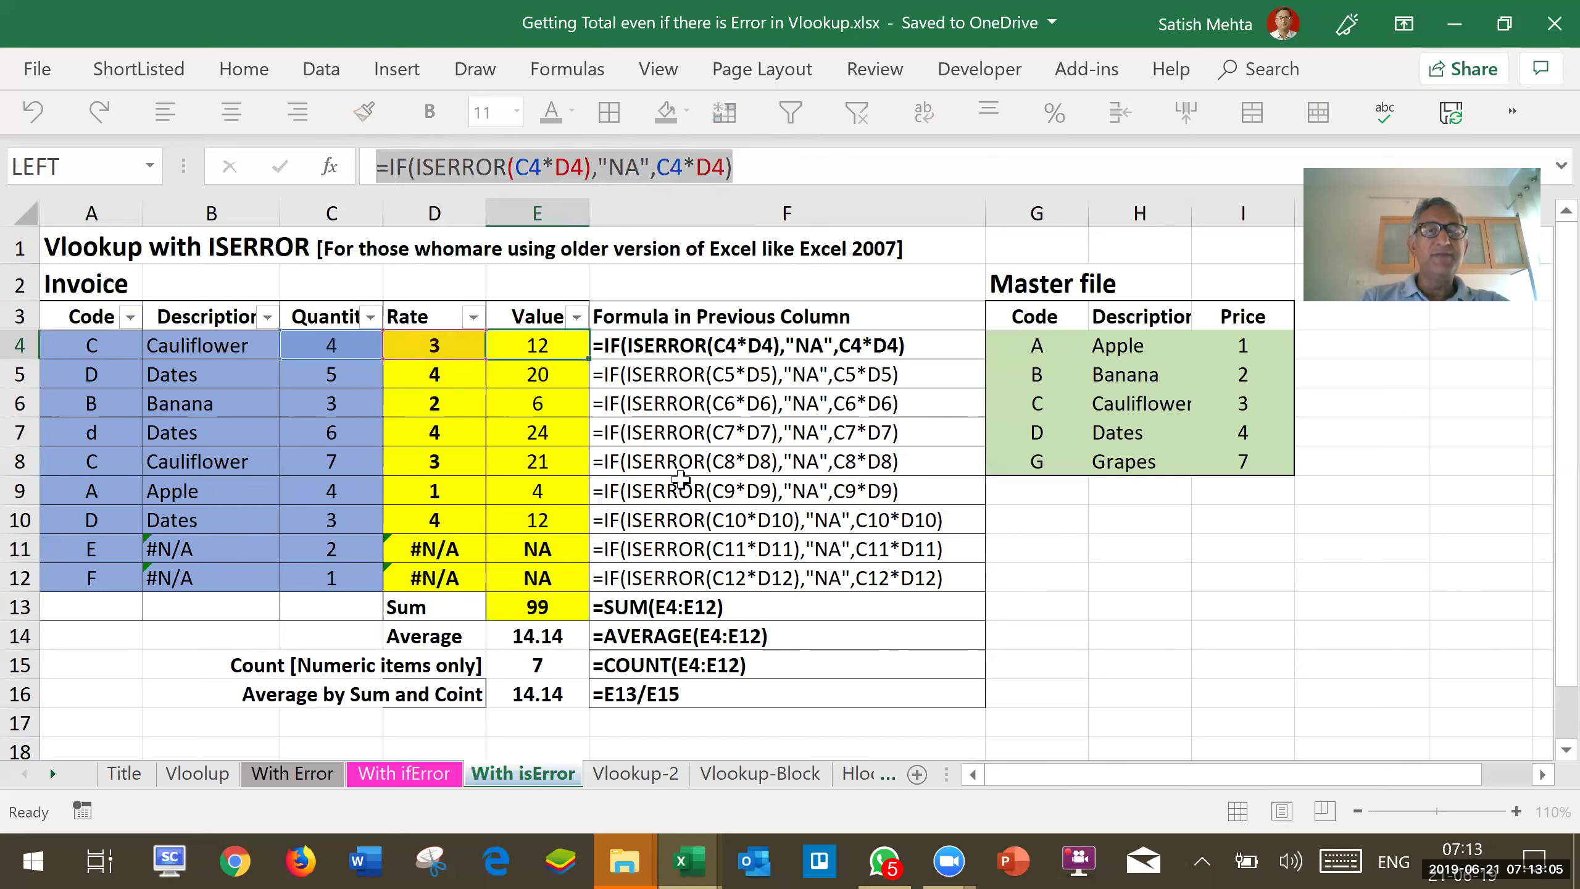
{"action": "left_click_drag", "start_coordinate": [530, 540], "coordinate": [527, 574]}
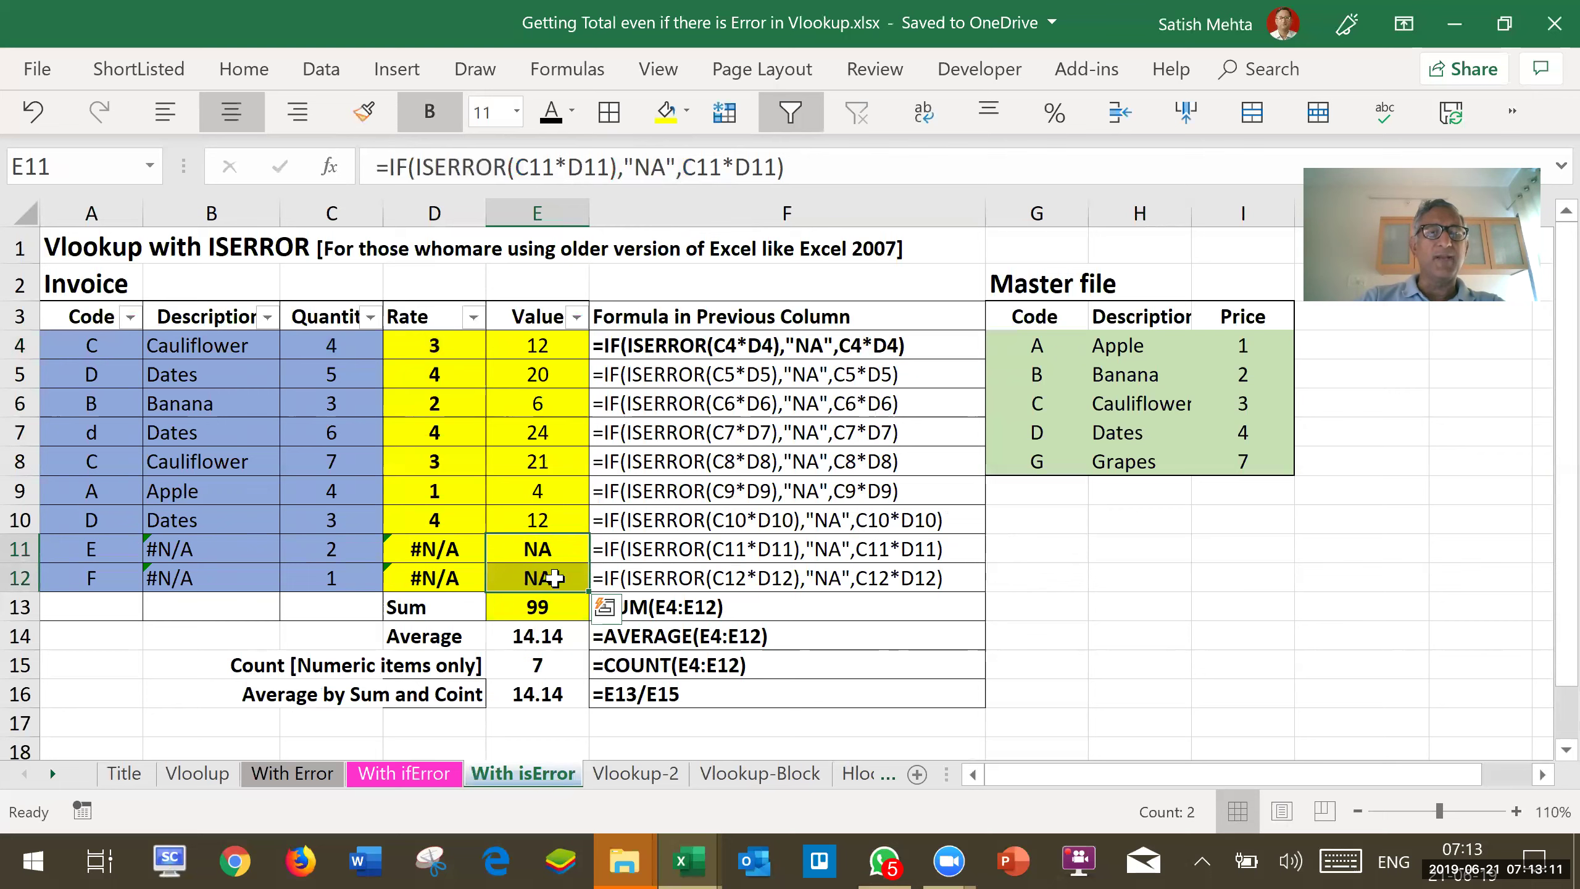
{"action": "left_click", "coordinate": [536, 608]}
{"action": "left_click", "coordinate": [540, 646]}
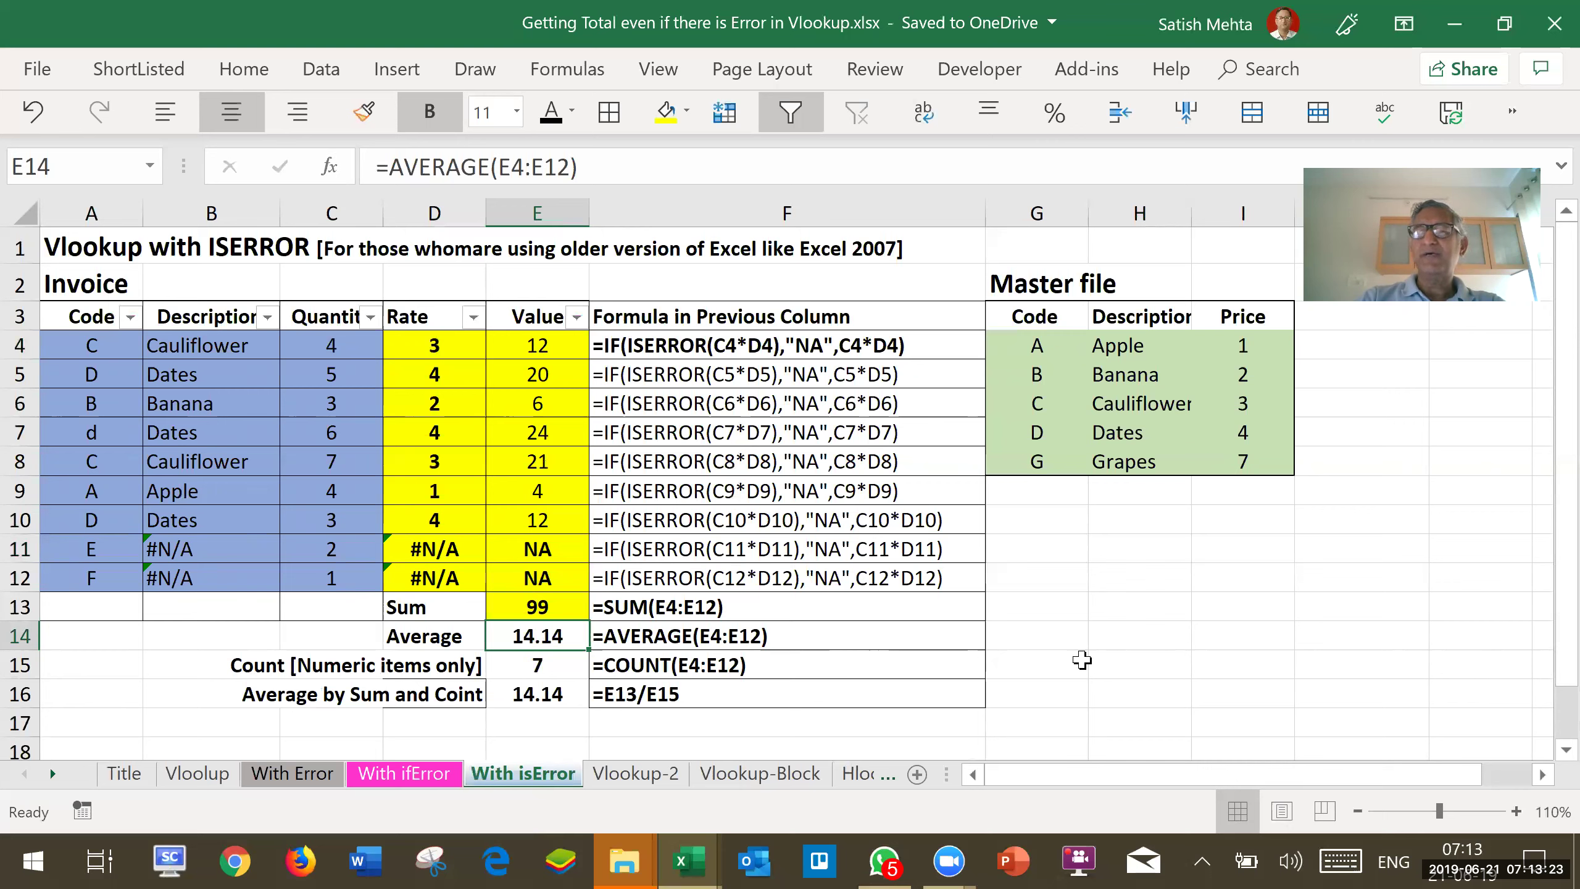
{"action": "left_click", "coordinate": [1099, 624]}
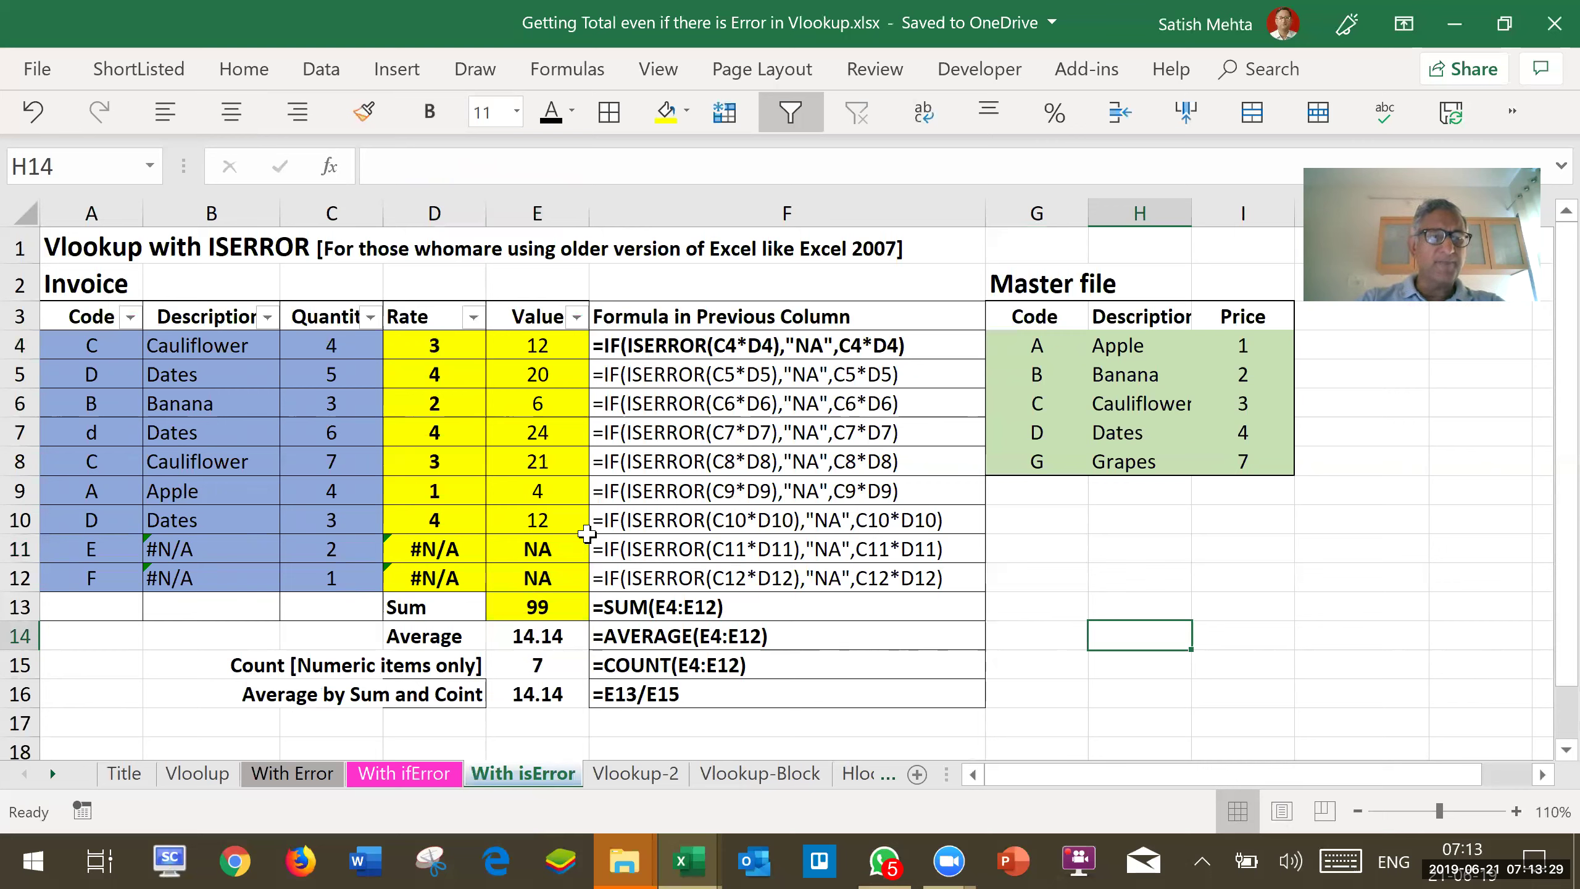
Switch to the Title sheet and look at the message in A6 and the contact cell A7
{"action": "left_click", "coordinate": [149, 778]}
{"action": "left_click", "coordinate": [290, 649]}
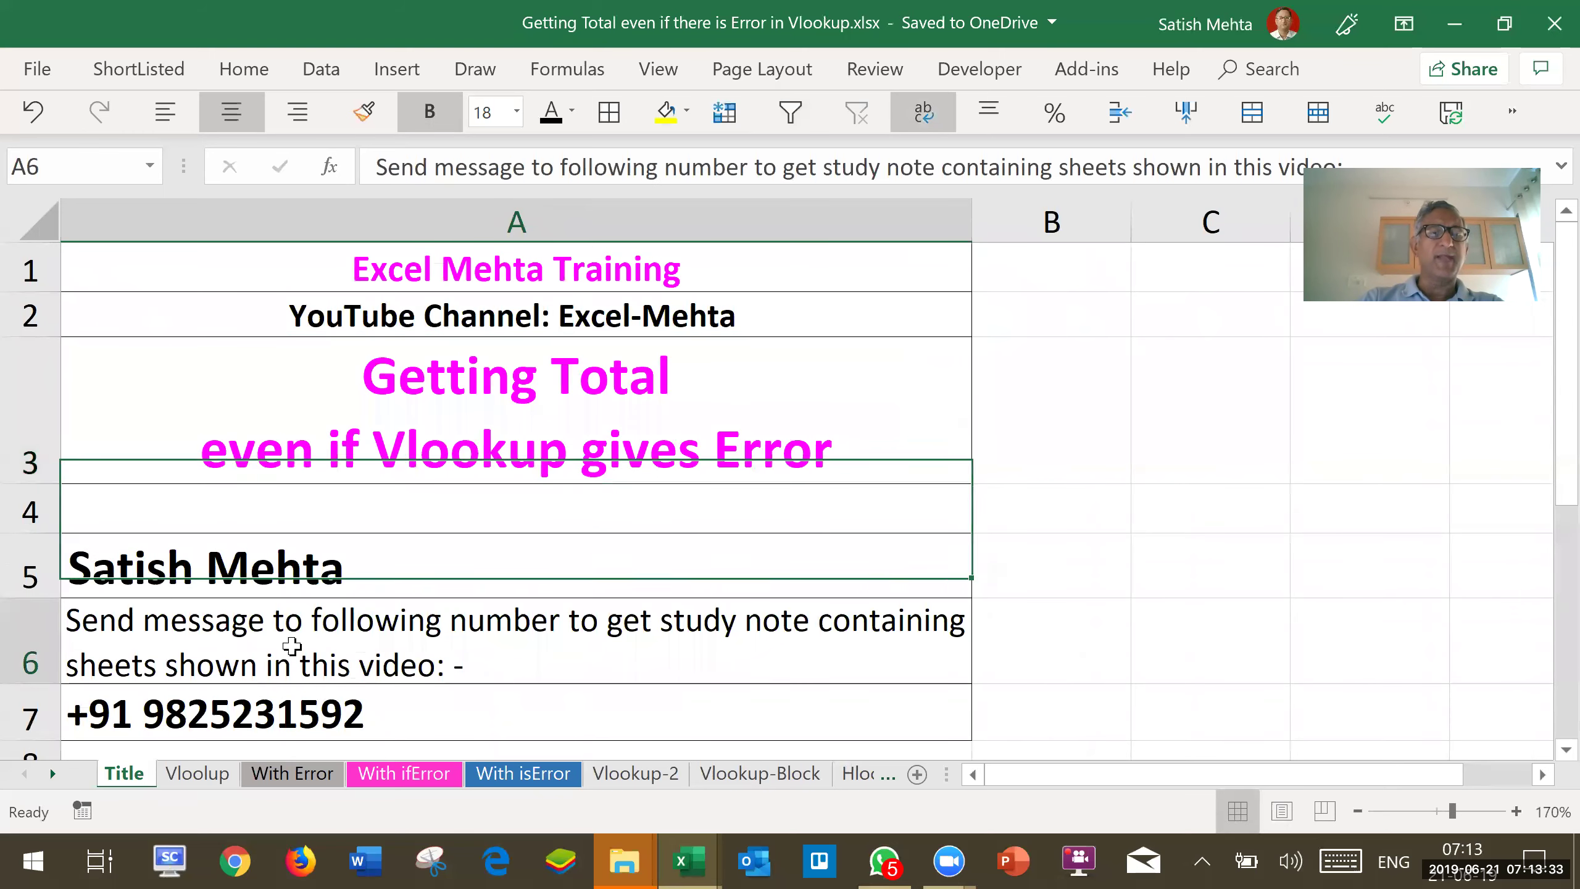
{"action": "left_click", "coordinate": [247, 719]}
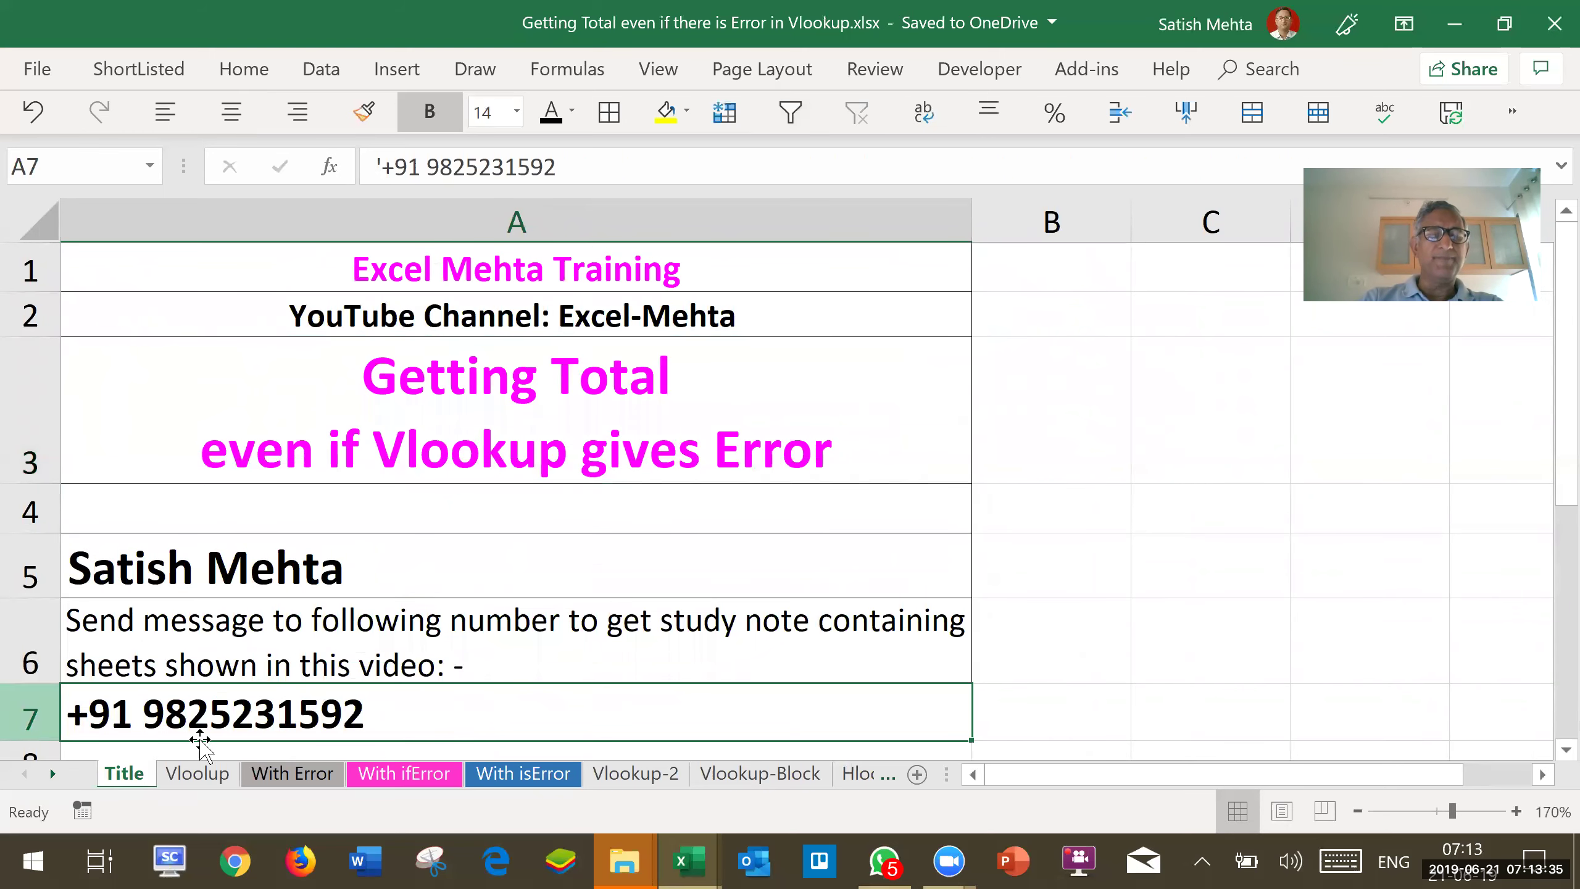